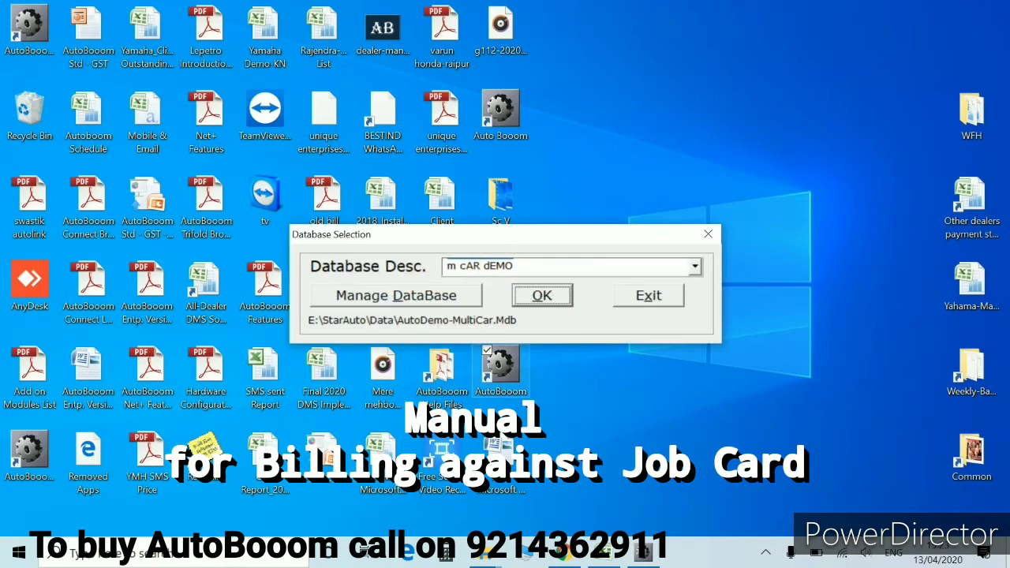
Open the demo car database and log in as Admin
key("Return")
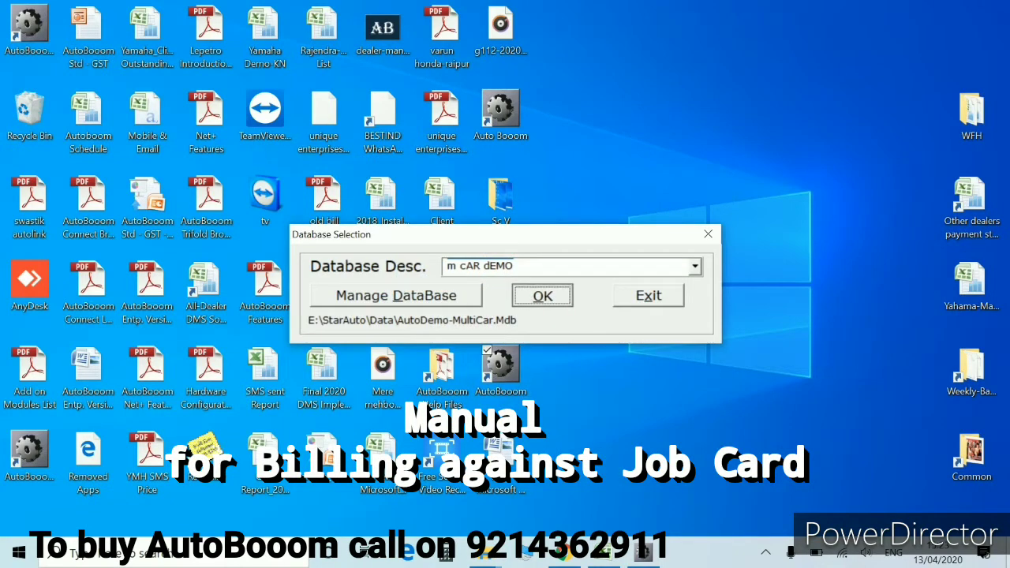
key("Return")
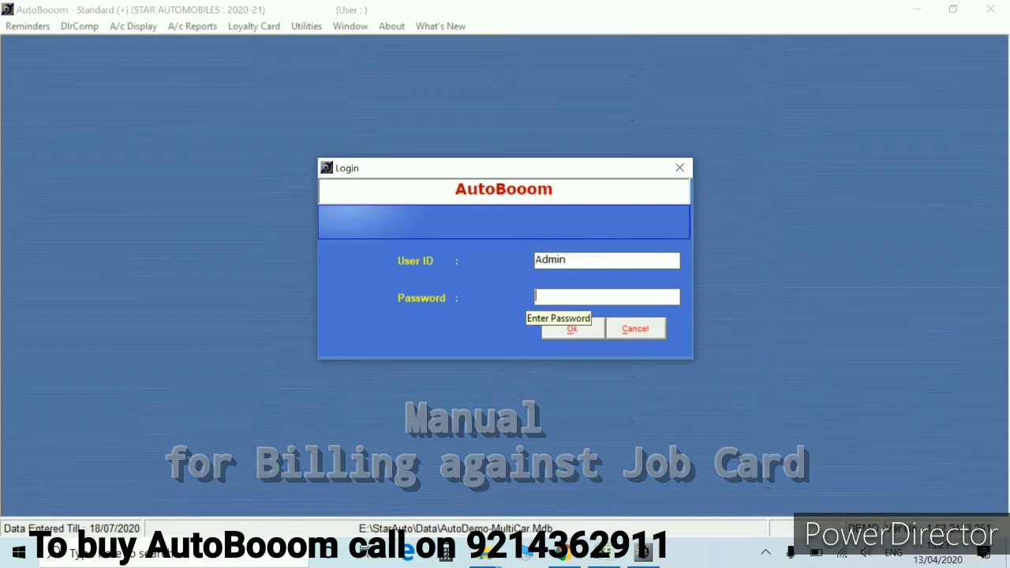
key("Return")
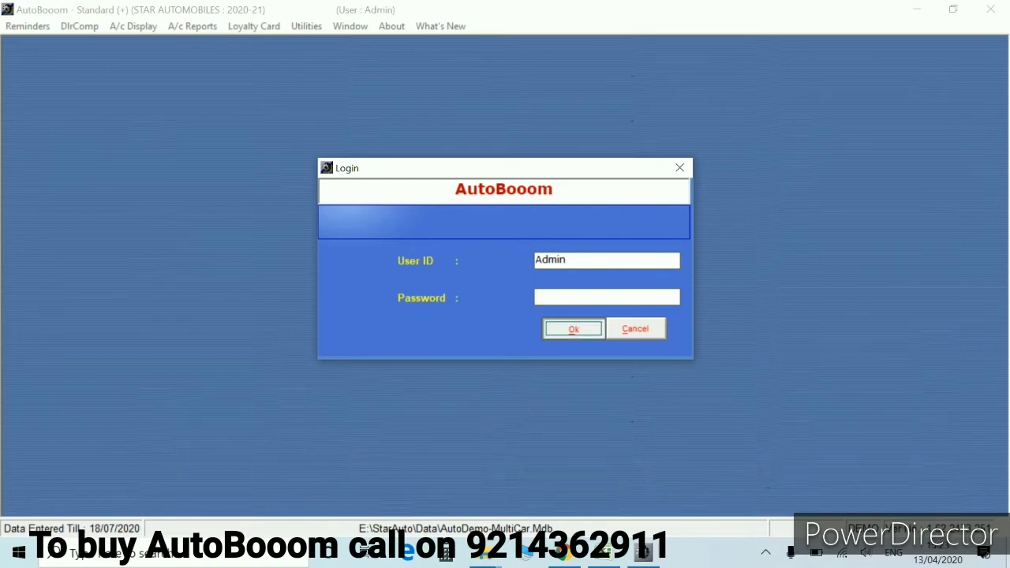
key("Return")
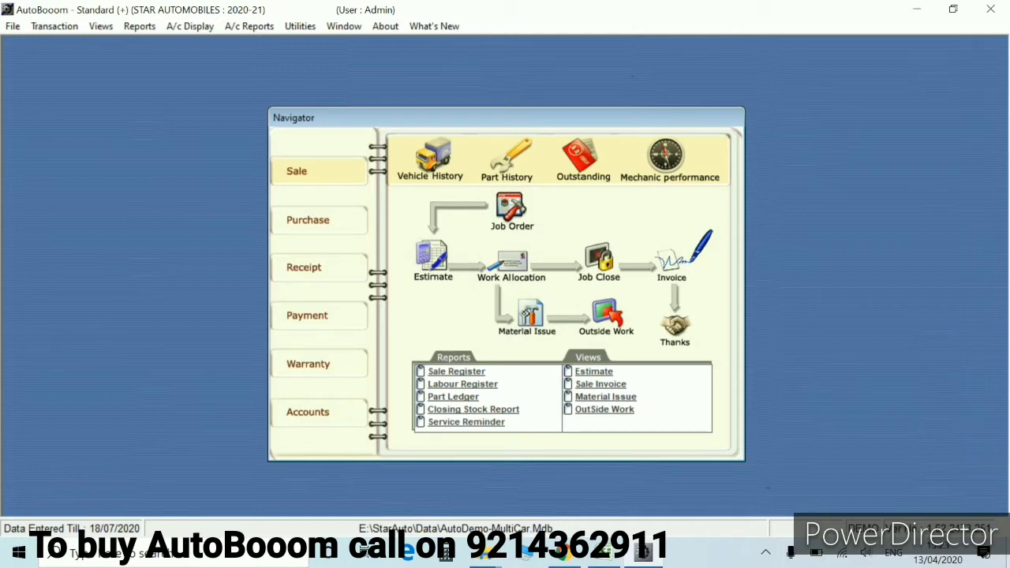
Review the Control Room settings under Utilities, then start a fresh Job Order
left_click(512, 208)
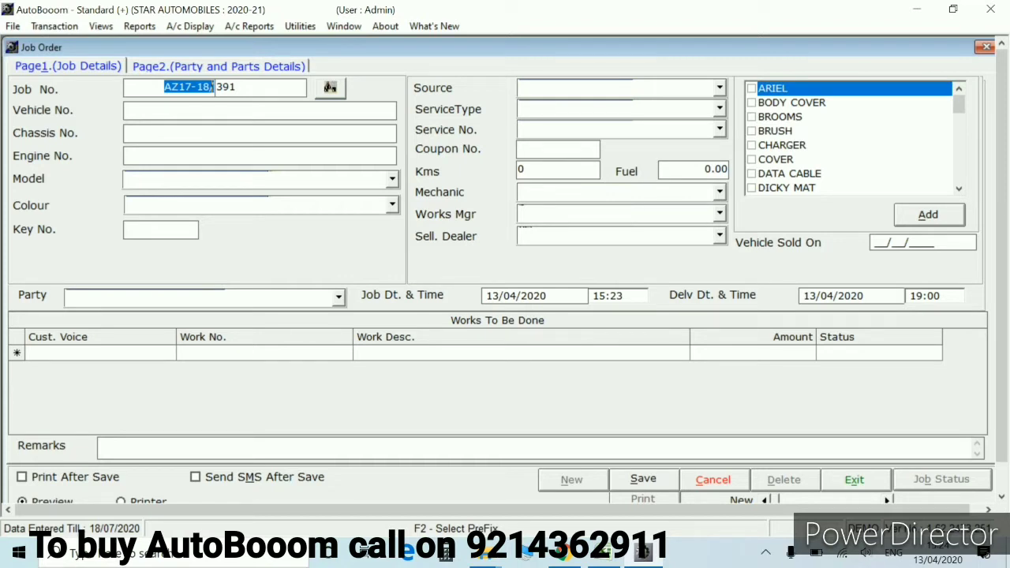
left_click(300, 26)
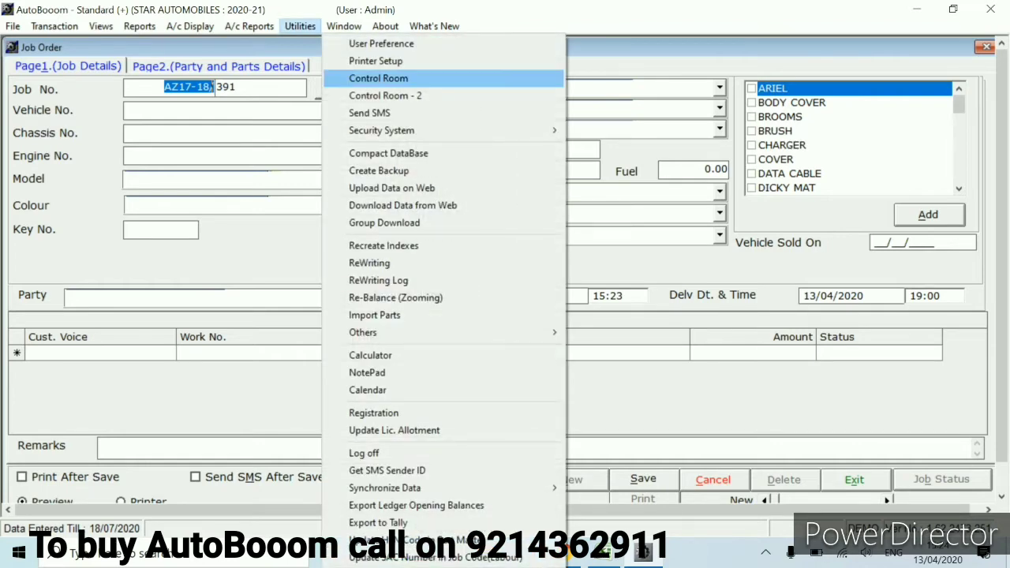
left_click(371, 77)
key("Return")
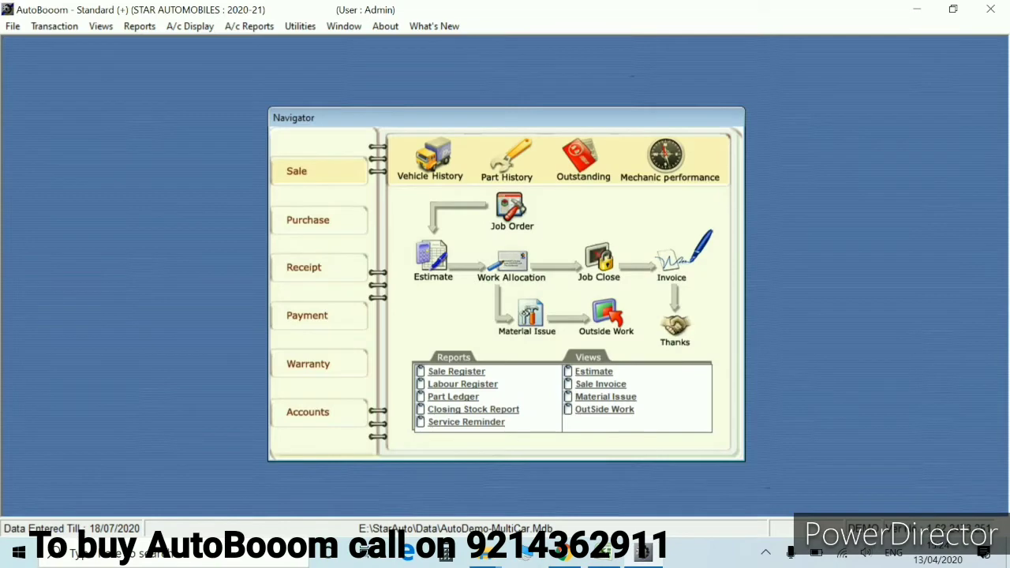
left_click(300, 26)
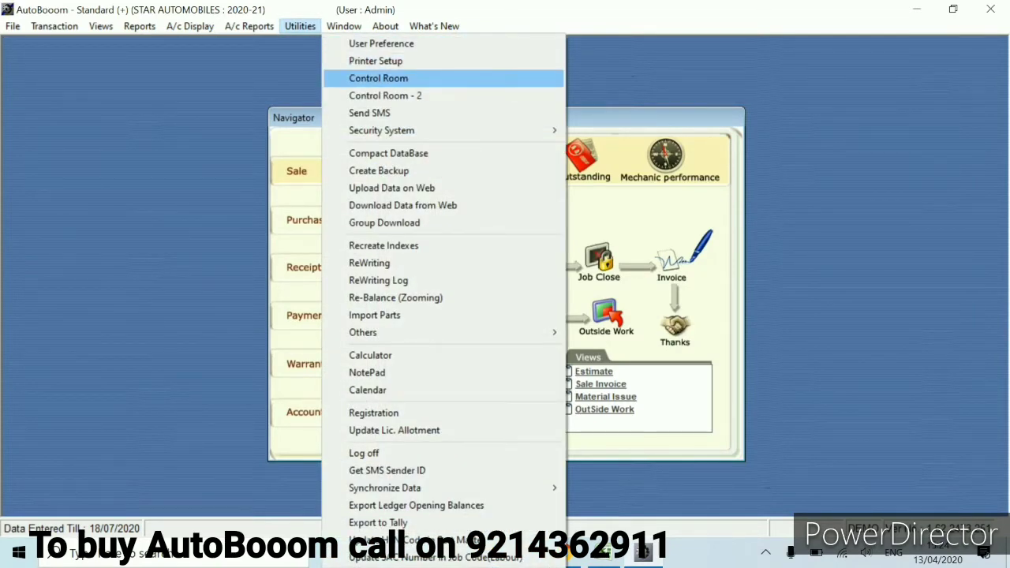
key("Return")
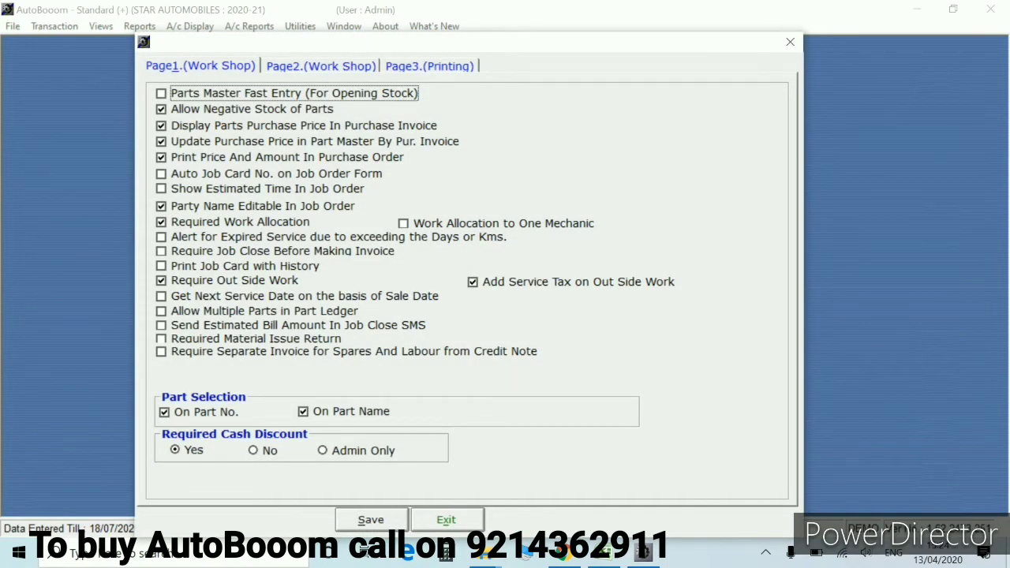
key("Escape")
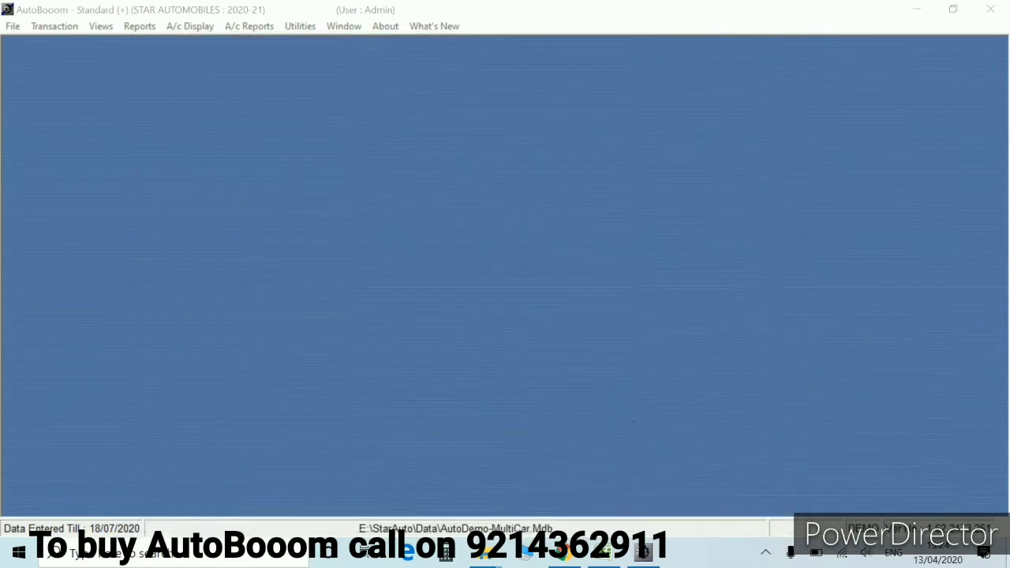
left_click(511, 207)
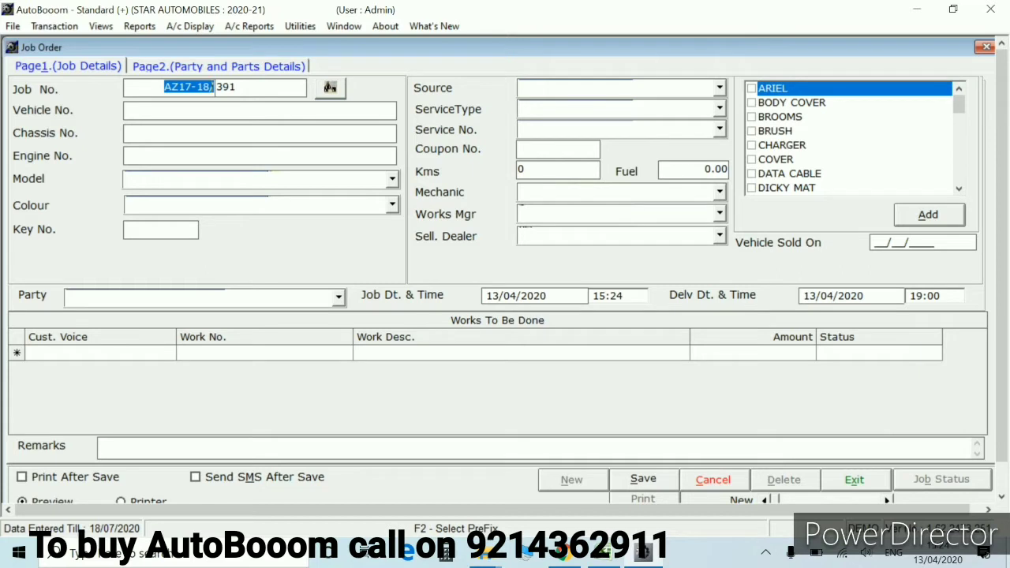
key("Return")
key("Return")
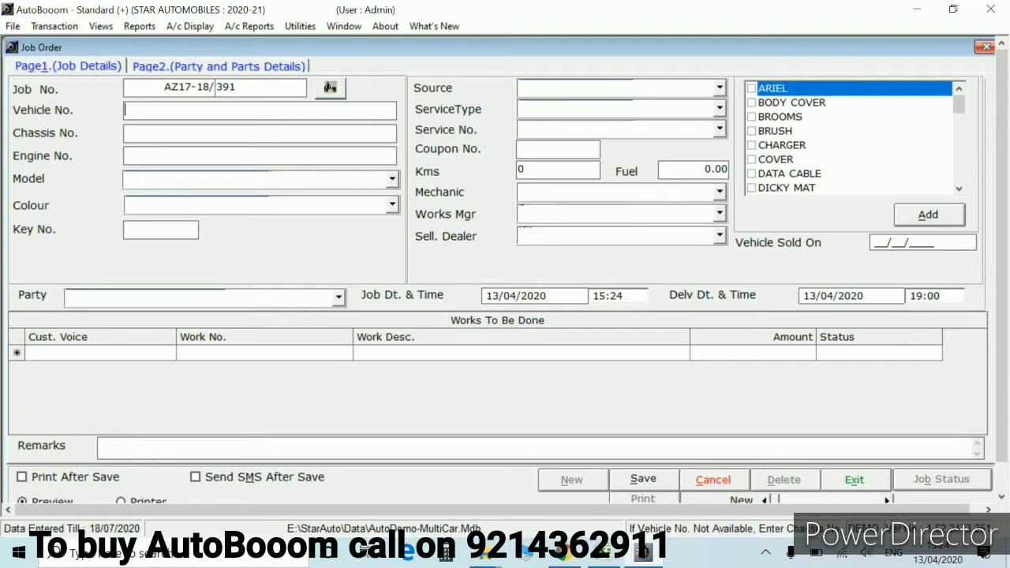
type("RJ14DT2629")
key("Return")
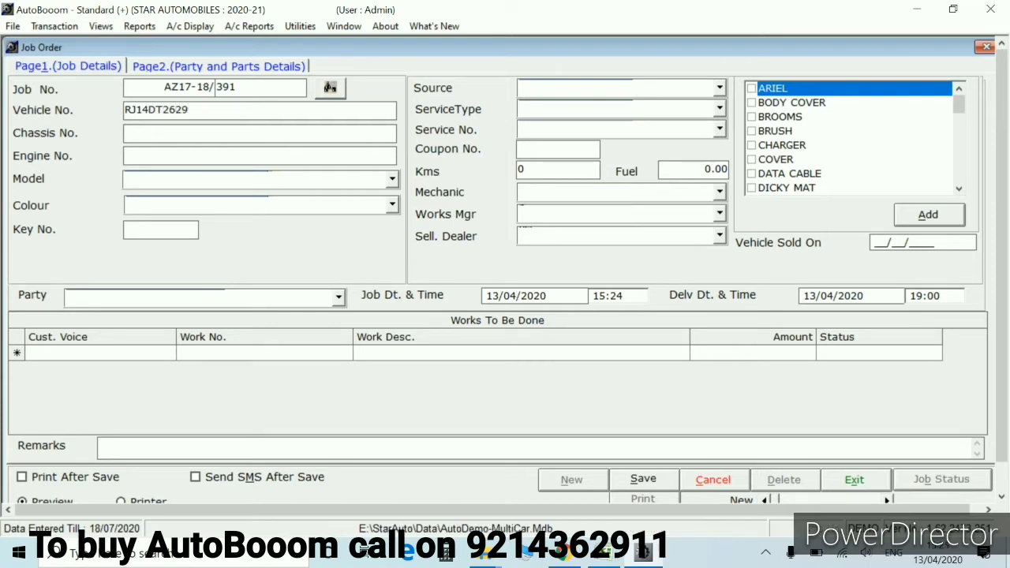
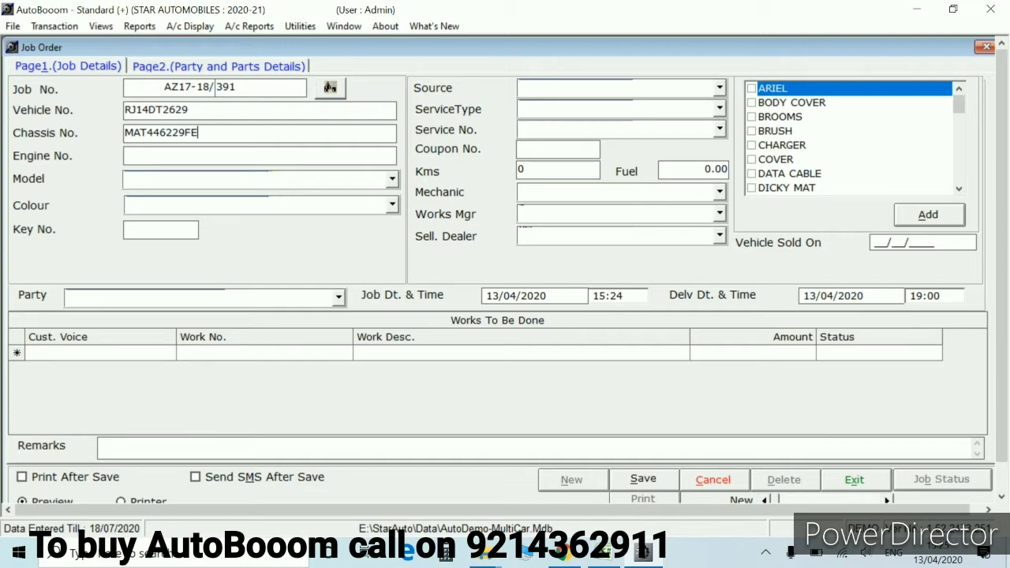
type("G0601")
key("Tab")
key("Tab")
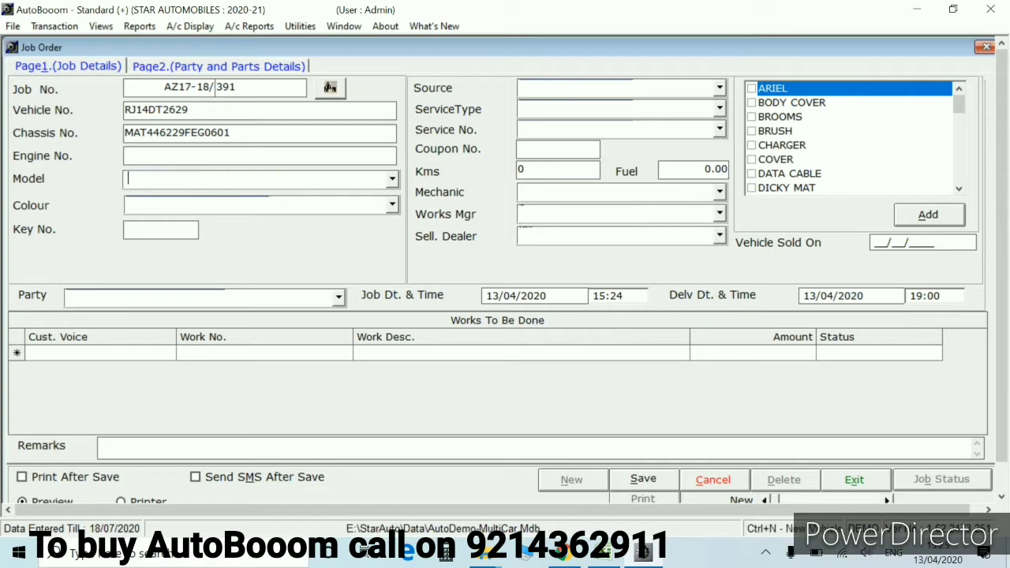
Pick HYUNDAI EON in the Model list and start a new vehicle model entry
type("m")
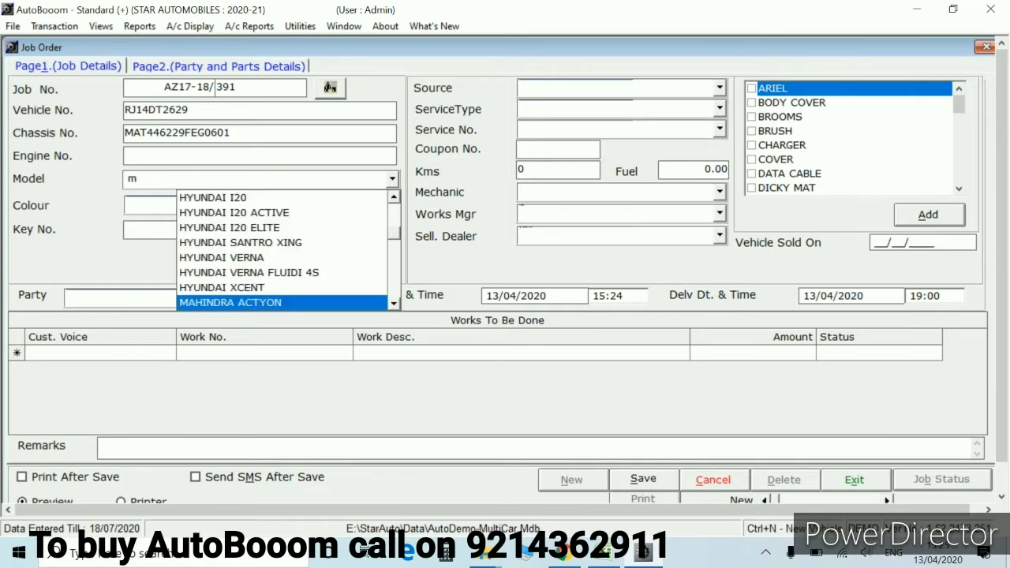
key("Up")
key("Up")
key("Up")
key("Up")
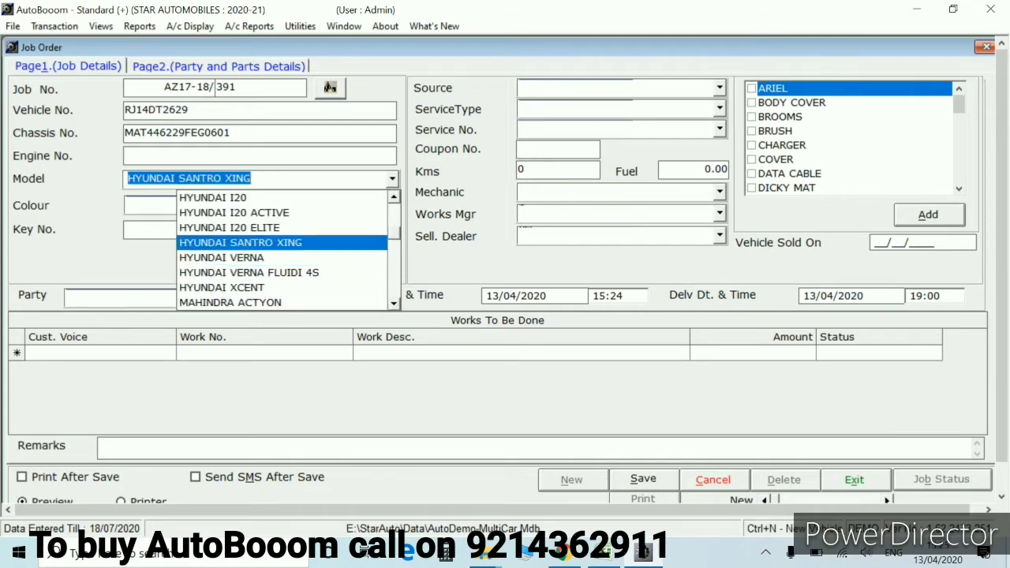
key("Up")
key("Up")
key("Up")
key("Up")
key("Up")
key("Up")
key("Up")
key("Up")
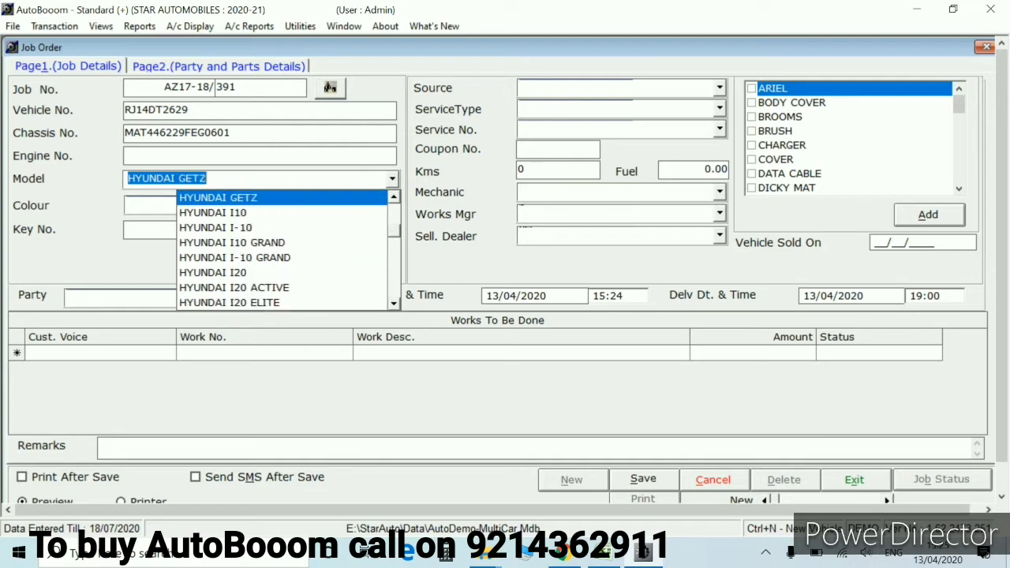
key("Up")
key("Up")
key("Up")
key("Up")
key("Down")
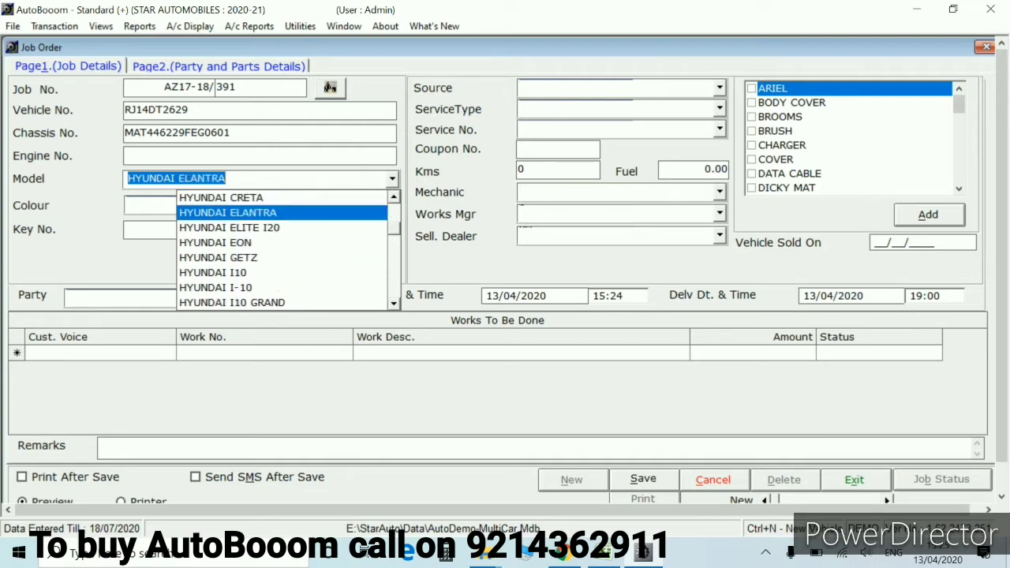
key("Down")
key("Down")
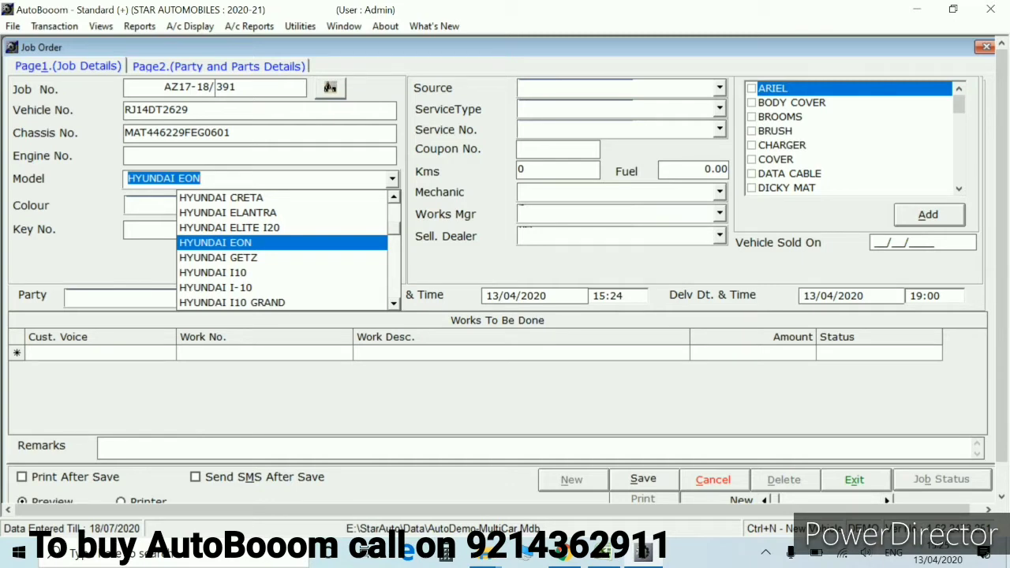
key("F2")
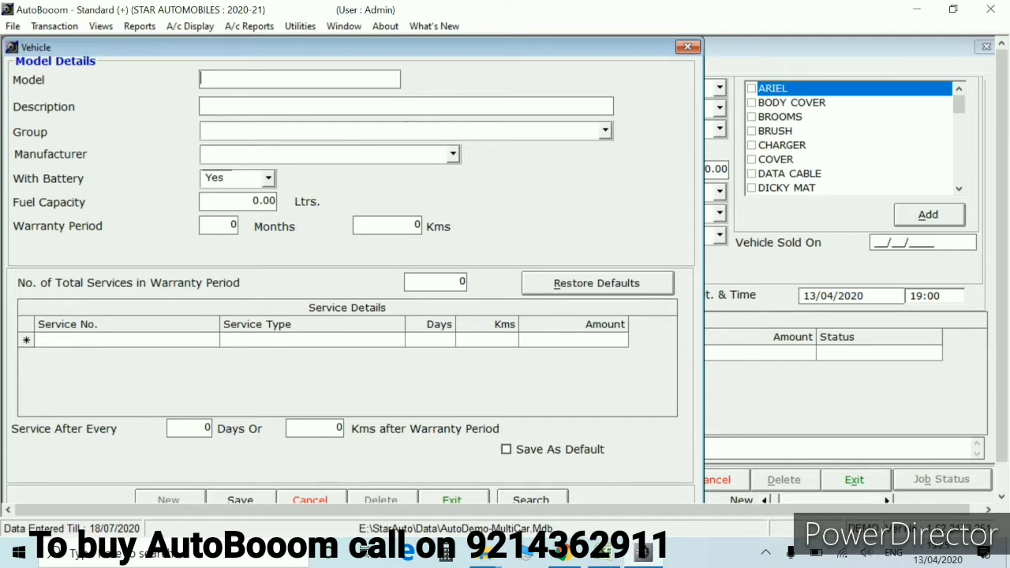
Set the model group to SKODA, then quit the model form without saving, keeping HYUNDAI EON
left_click(205, 130)
type("v")
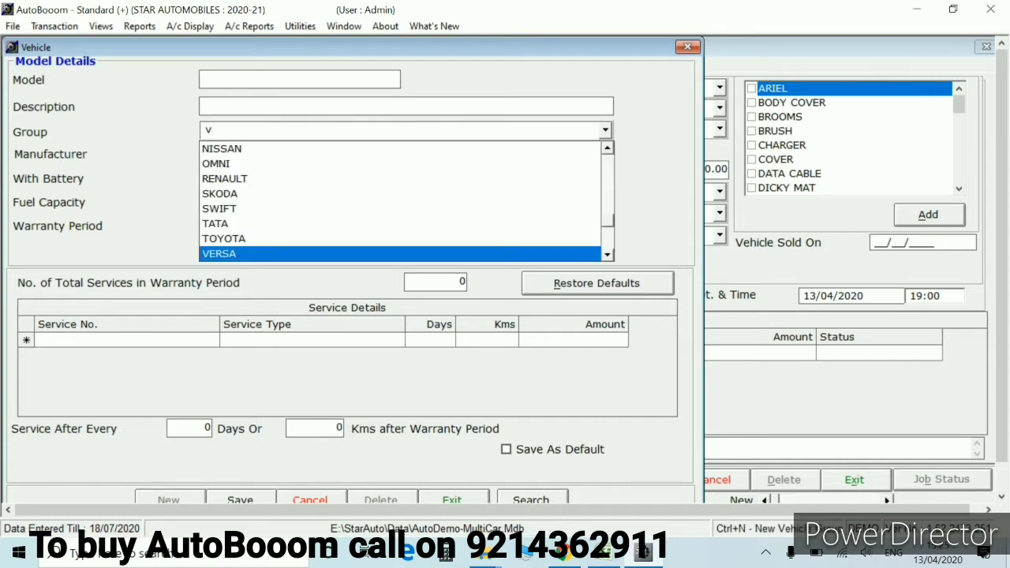
key("Up")
key("Up")
key("Up")
key("Up")
key("Up")
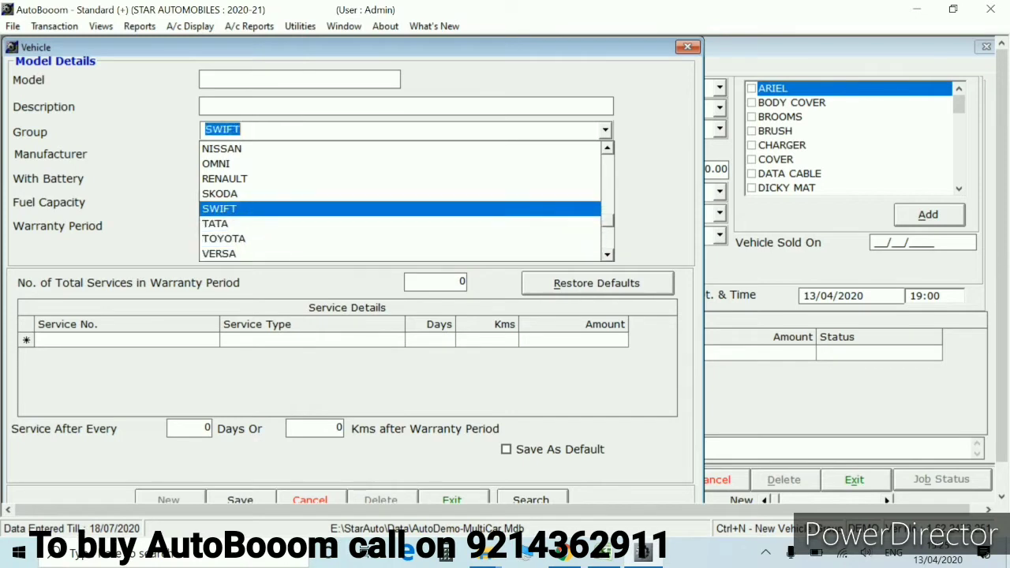
key("Up")
key("Up")
key("Down")
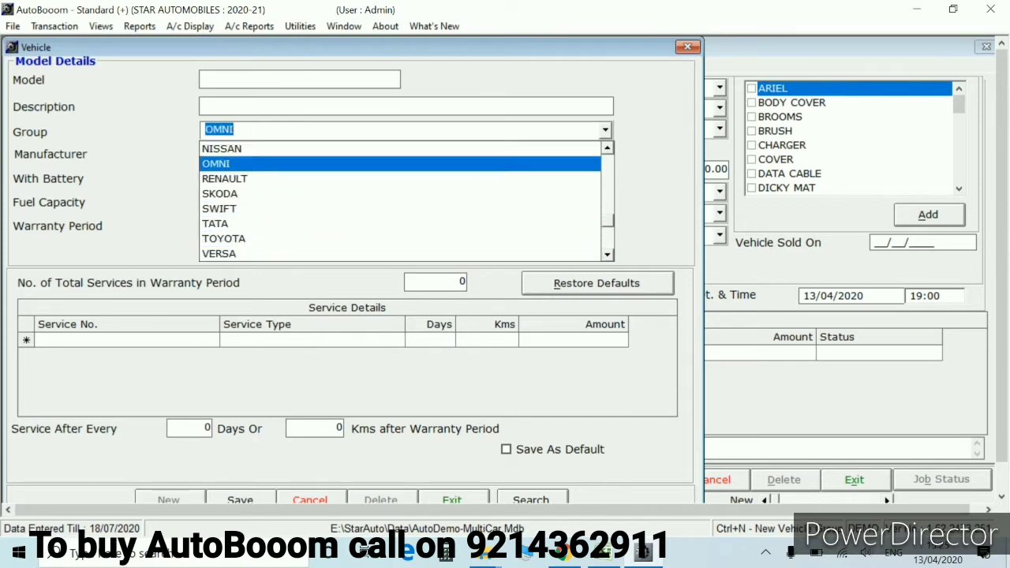
key("Down")
key("Down")
key("Return")
key("Return")
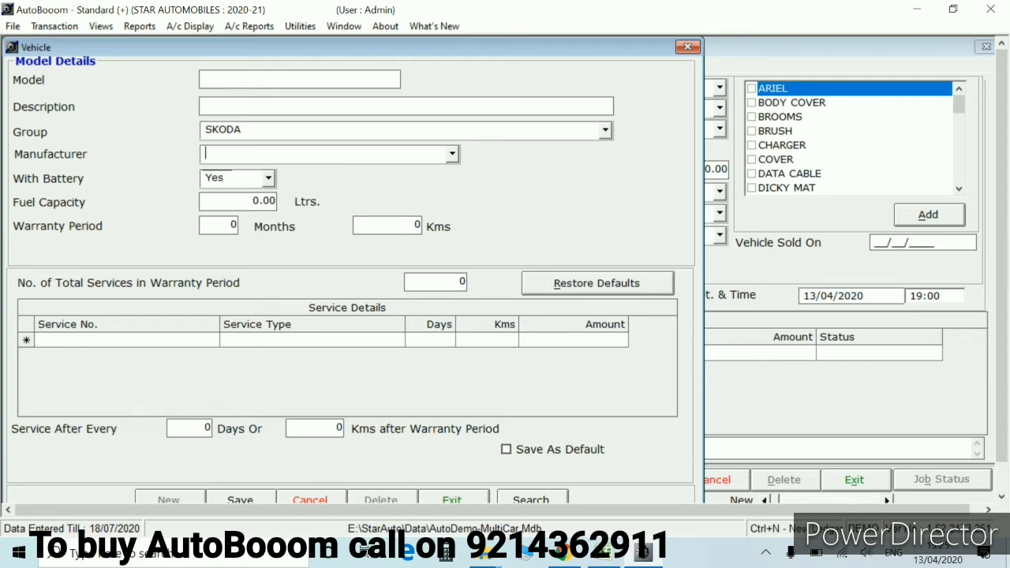
key("Escape")
key("Return")
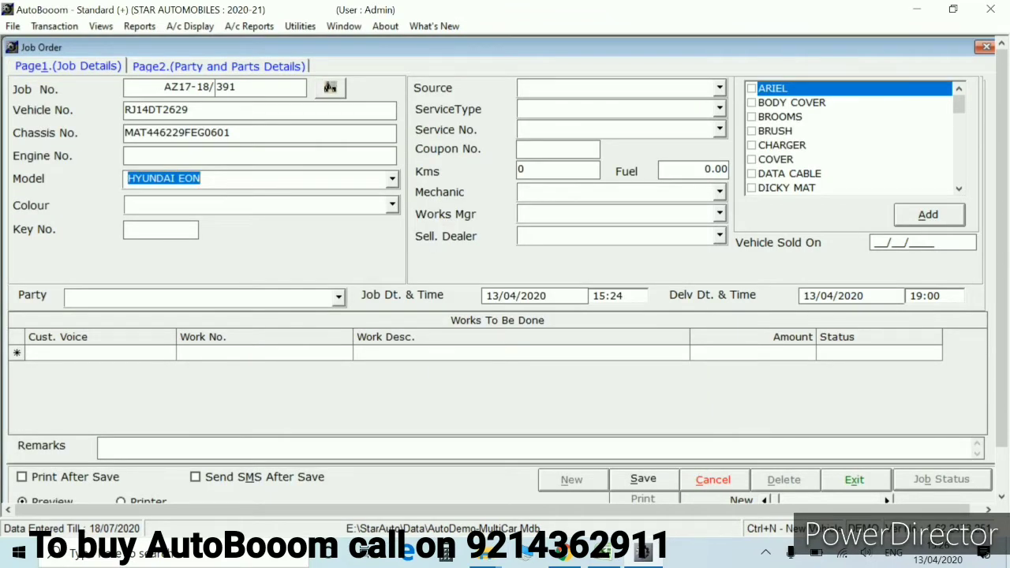
Choose BLACK as the vehicle colour, dismissing the new-colour form unused
key("Return")
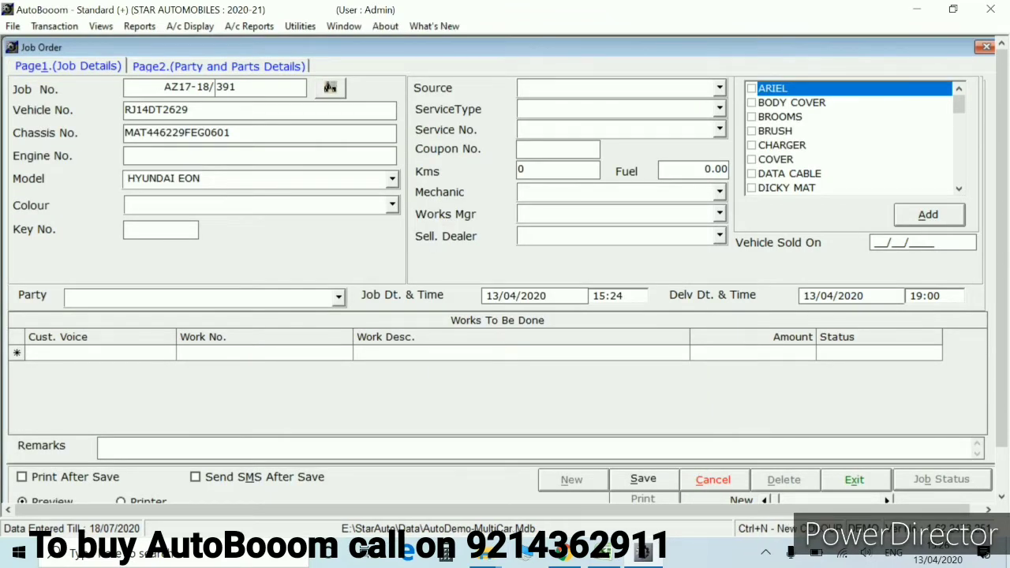
type("d")
key("Down")
key("Down")
key("Down")
key("Down")
key("Down")
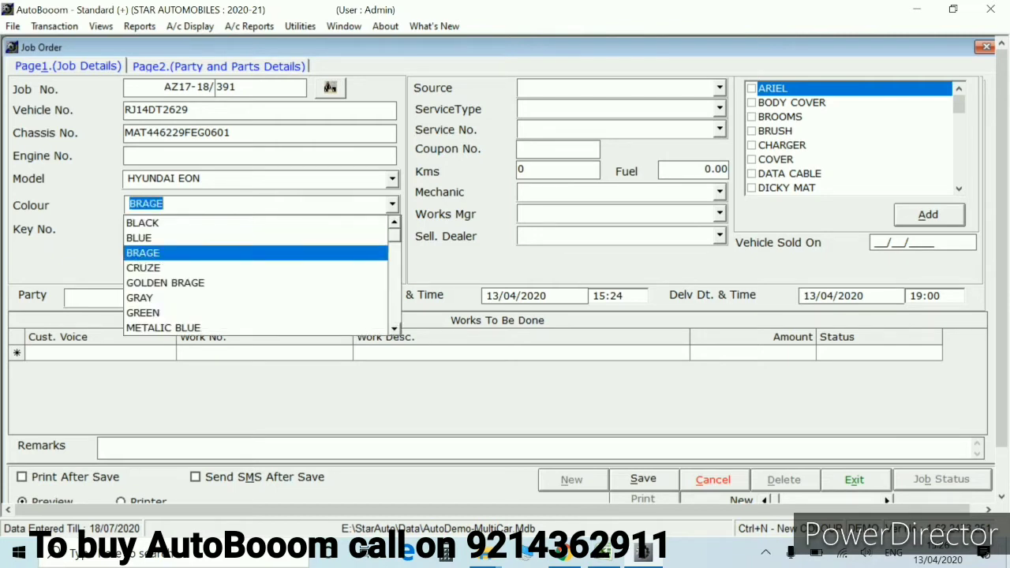
key("Down")
key("Down")
key("Down")
key("Down")
key("Down")
key("Down")
key("Down")
key("Down")
key("Down")
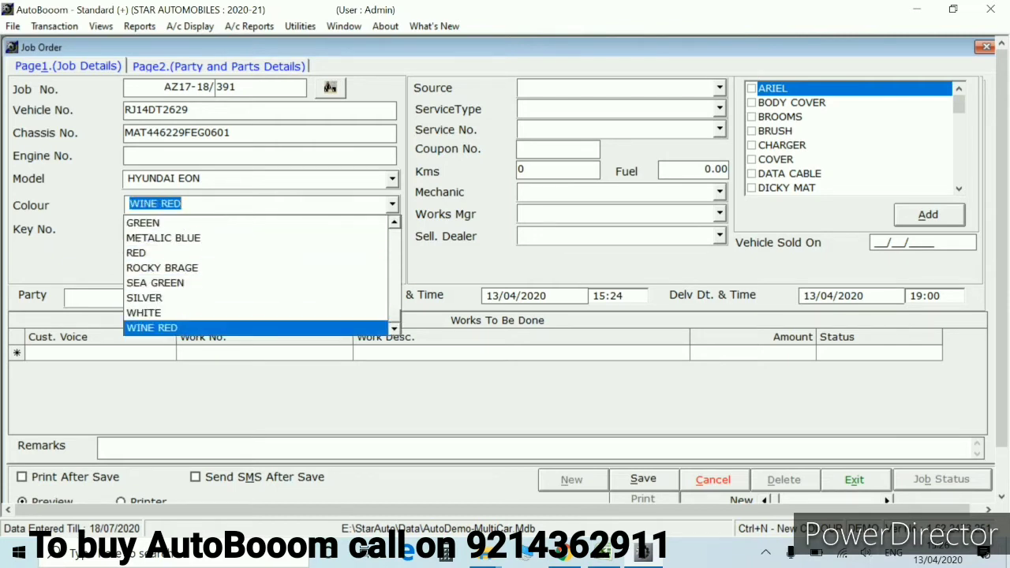
key("Up")
key("Up")
key("Up")
key("Up")
key("Up")
key("Up")
key("Up")
key("Up")
key("Up")
key("Up")
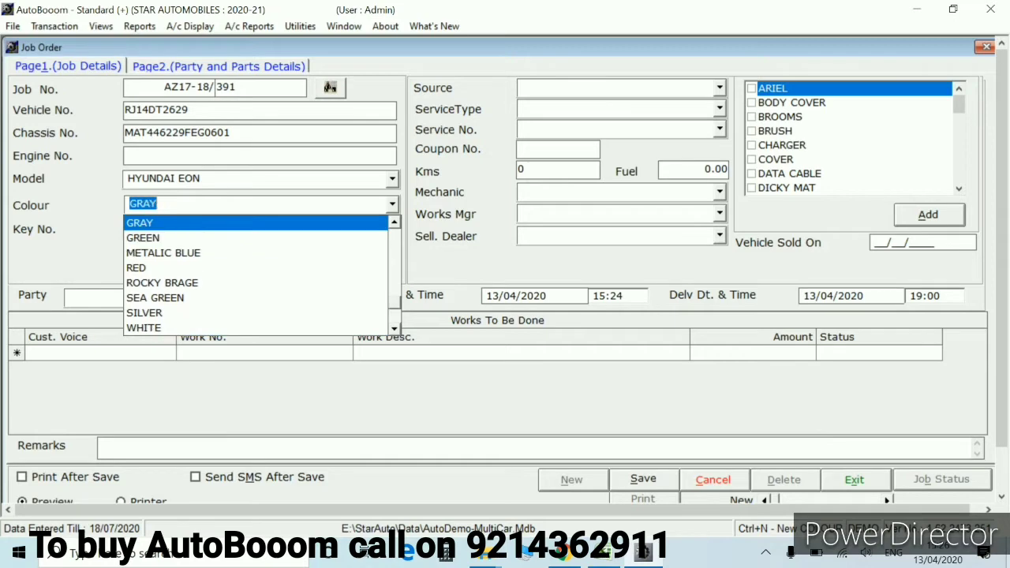
key("Up")
key("Up")
key("Up")
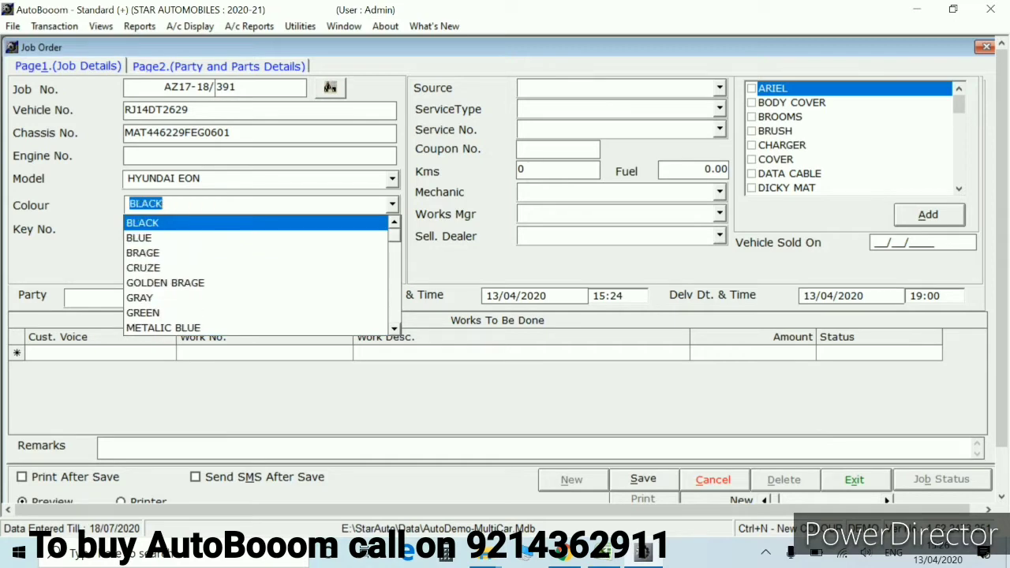
key("ctrl+n")
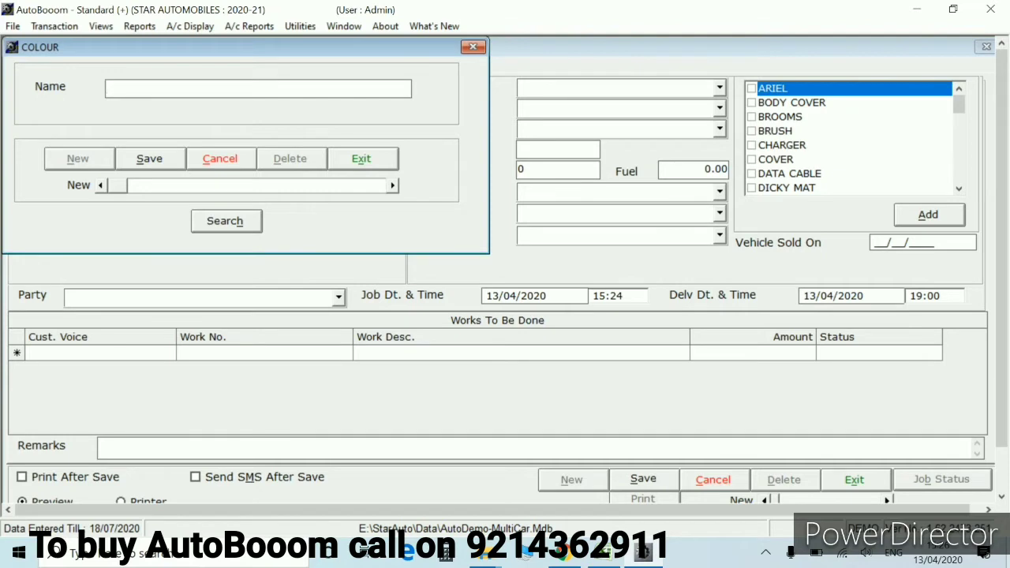
key("Escape")
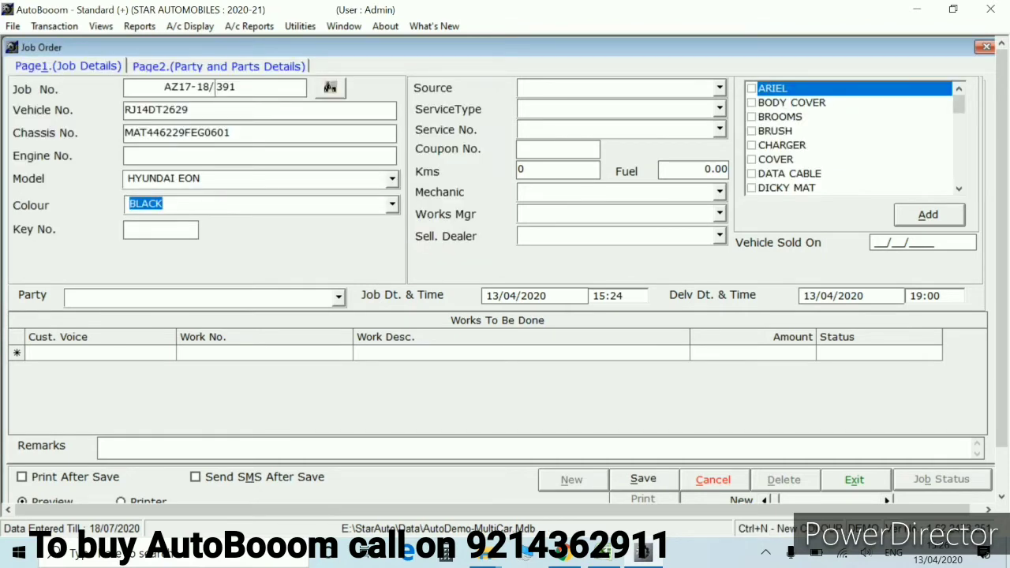
Enter key number 11222
key("Return")
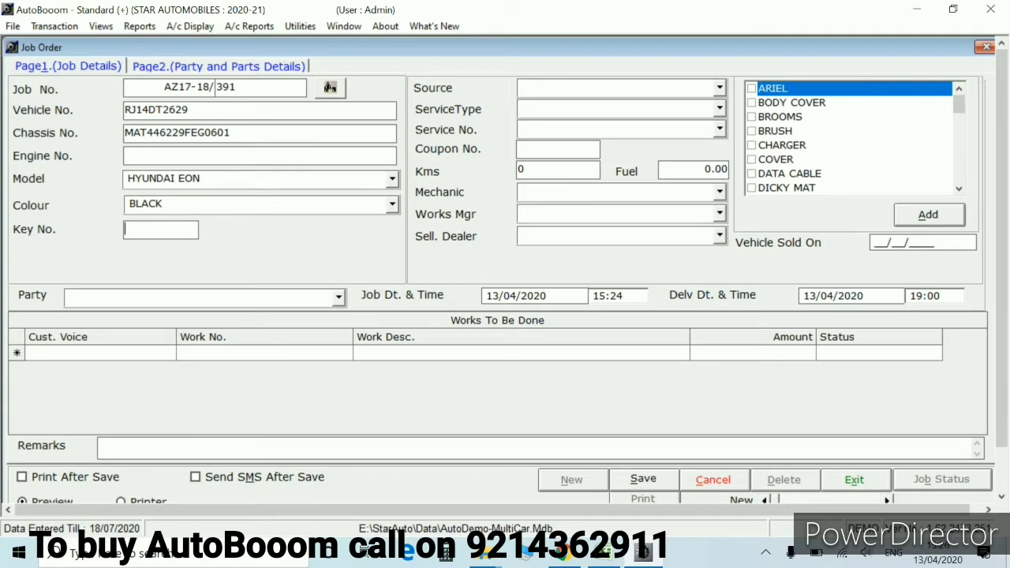
type("11222")
key("Return")
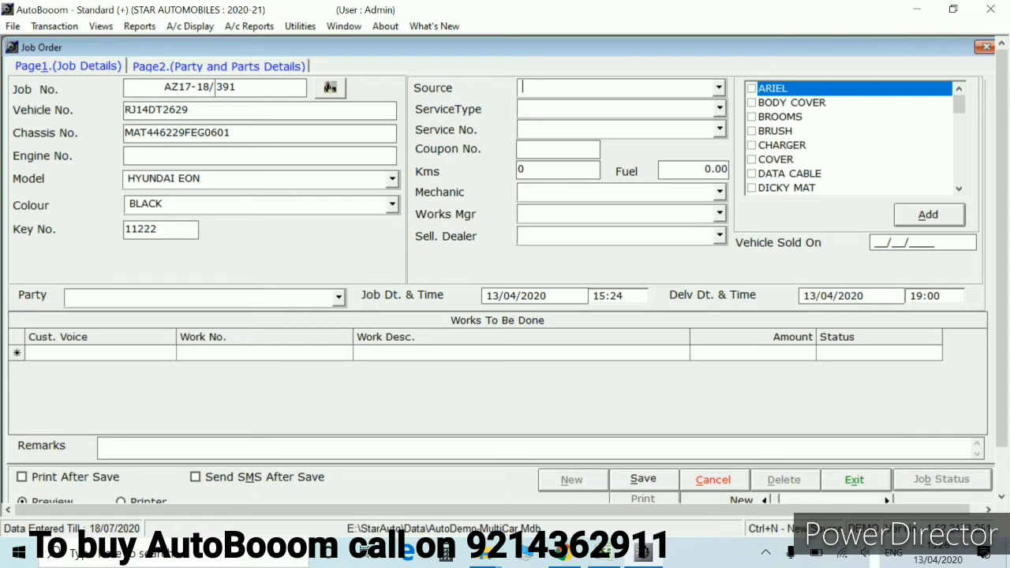
Set the job source to OTHER
type("p")
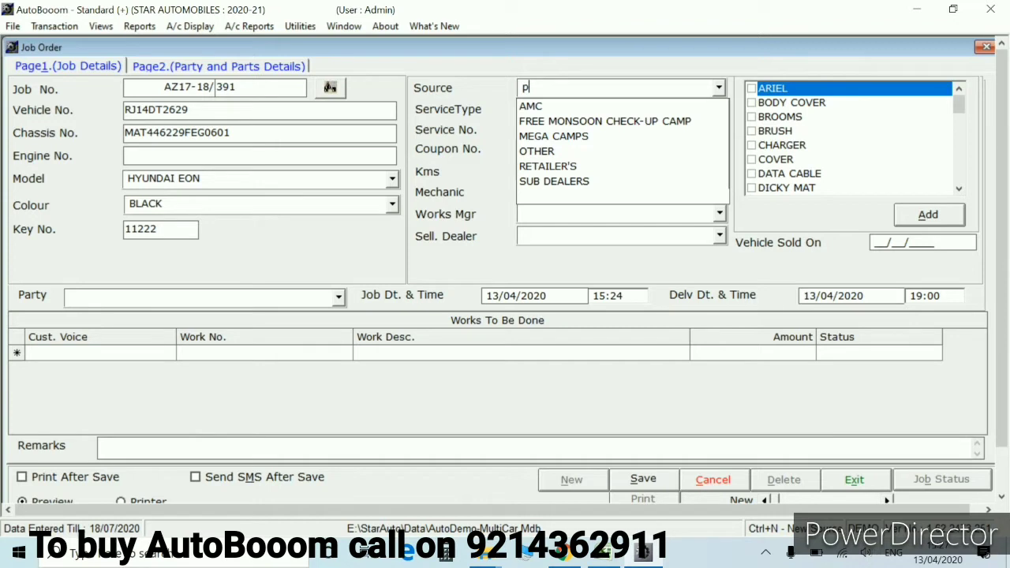
key("BackSpace")
key("Return")
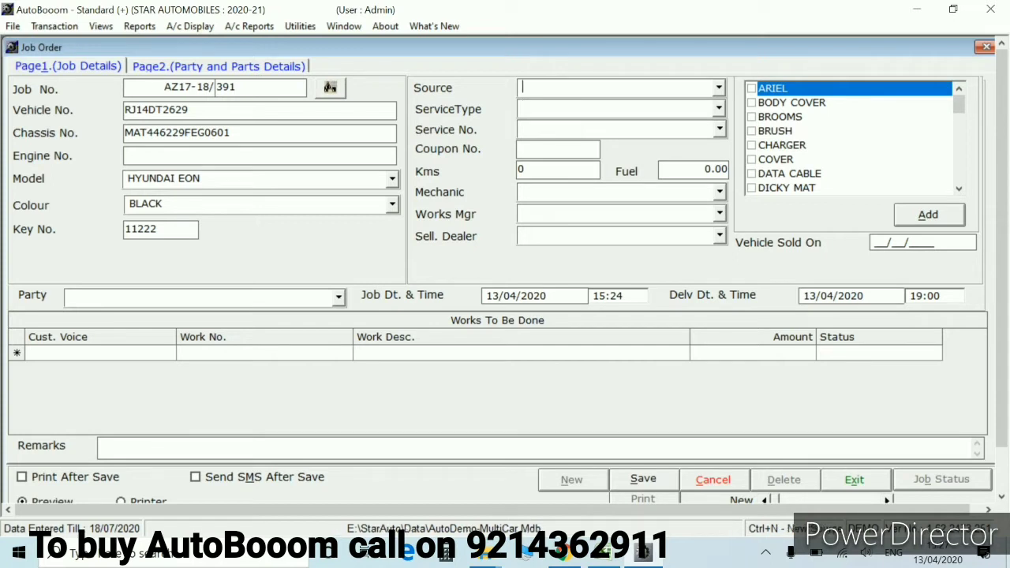
key("shift+Tab")
type("p")
key("F4")
key("Down")
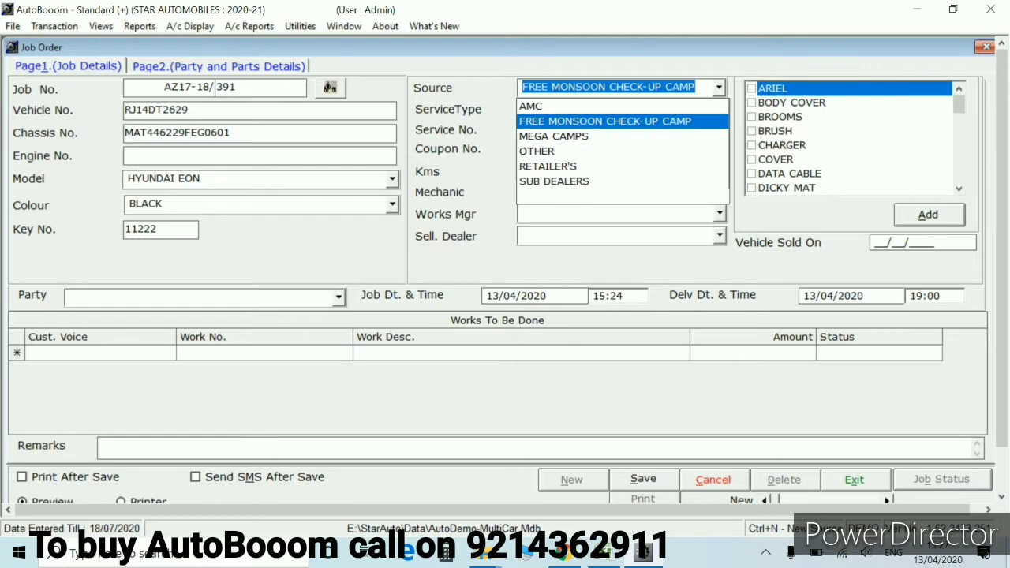
key("Down")
key("Down")
key("Return")
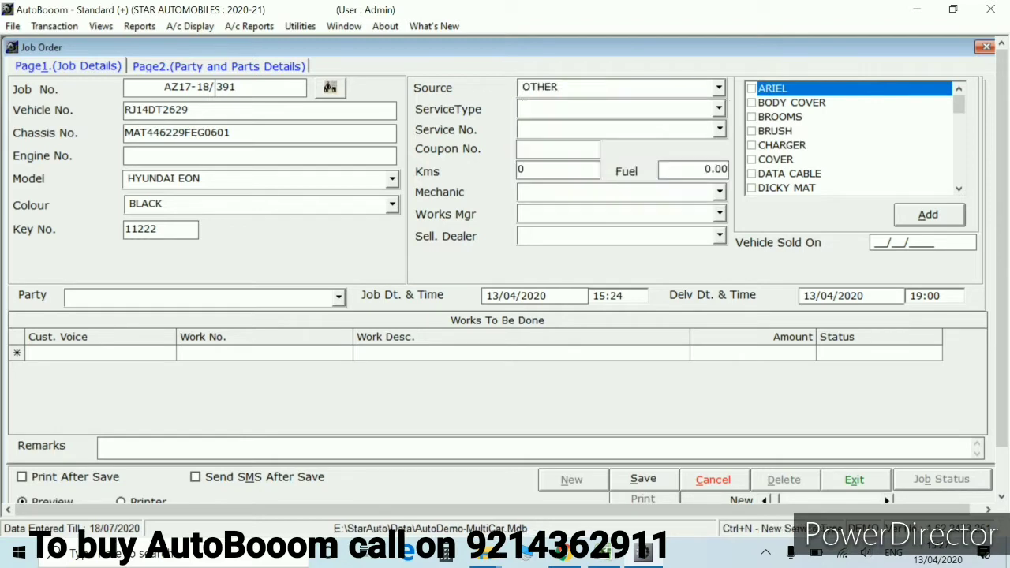
Browse the service types and settle on Paid
key("Tab")
type("p")
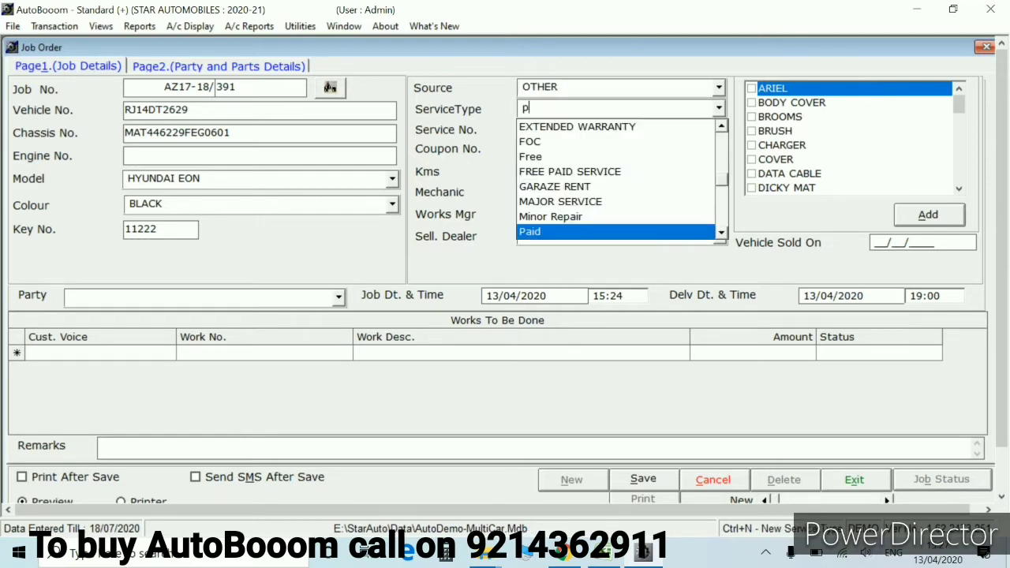
key("Down")
key("Up")
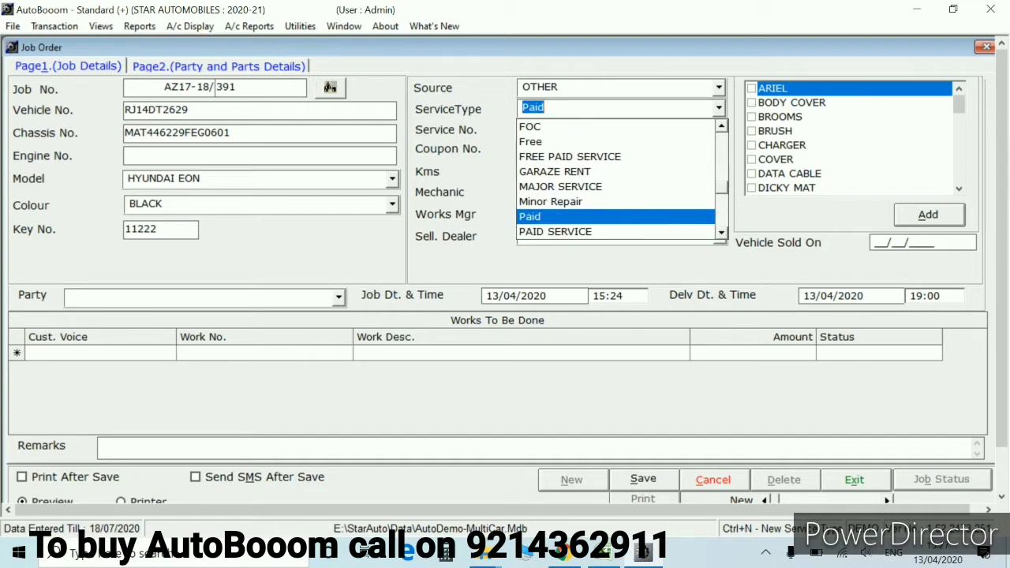
key("Down")
key("Down")
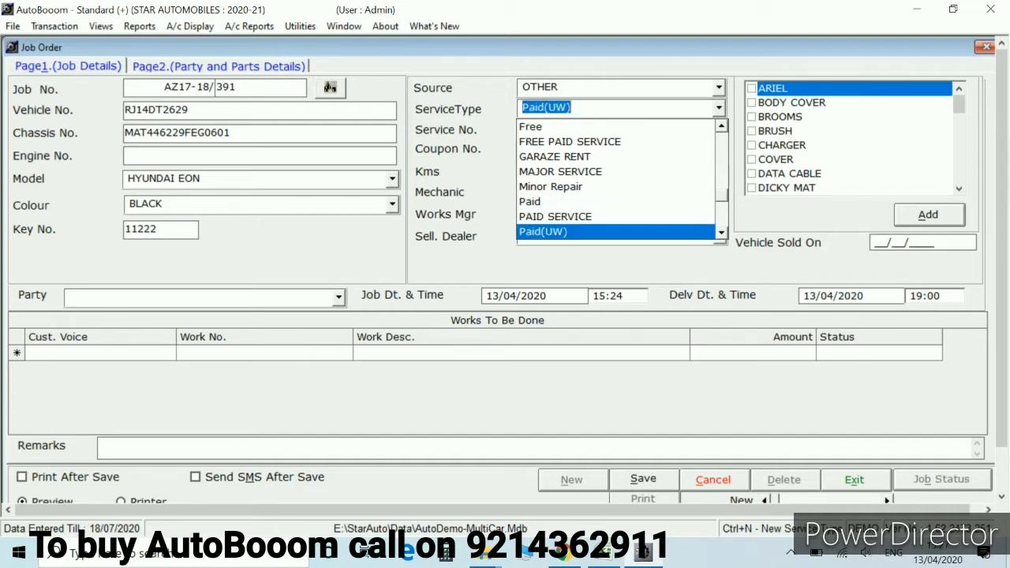
key("Up")
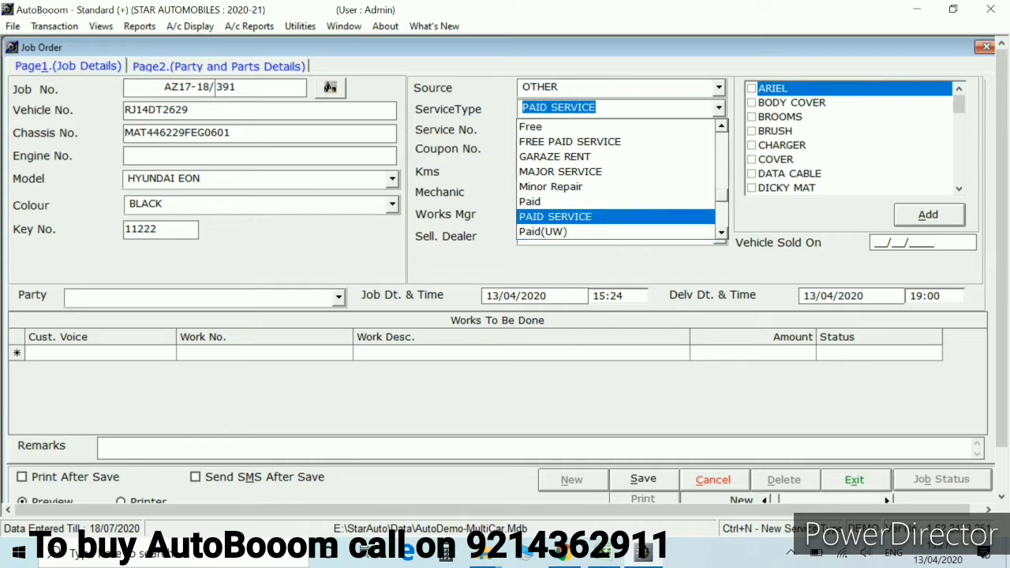
key("Down")
key("Down")
key("Down")
key("Down")
key("Up")
key("Up")
key("Up")
key("Up")
key("Up")
key("Up")
key("Up")
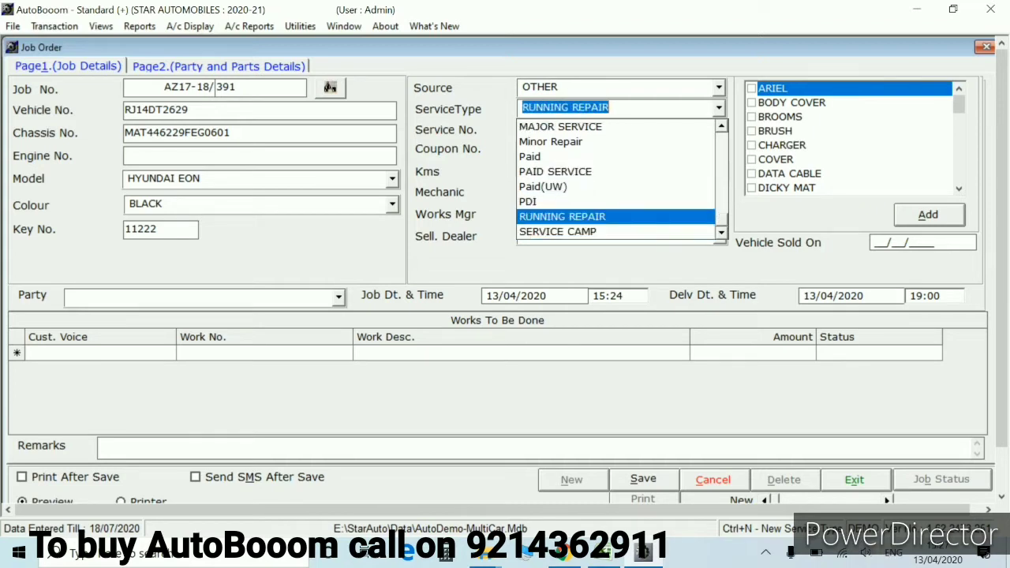
key("Up")
key("Up")
key("Up")
key("Up")
key("Up")
key("Up")
key("Up")
key("Up")
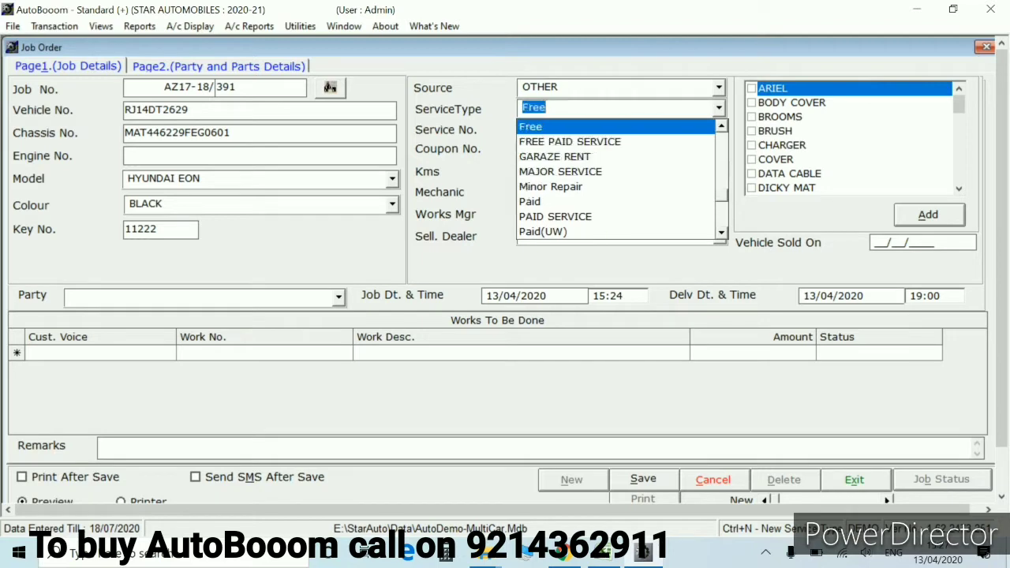
key("Up")
key("Up")
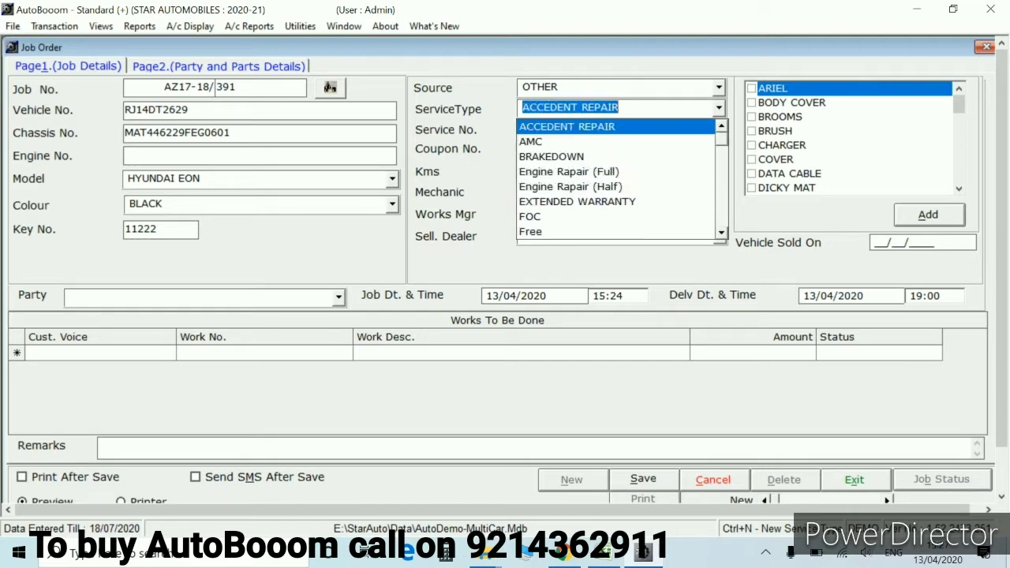
key("Down")
key("Down")
key("Down")
key("Down")
key("Down")
key("Down")
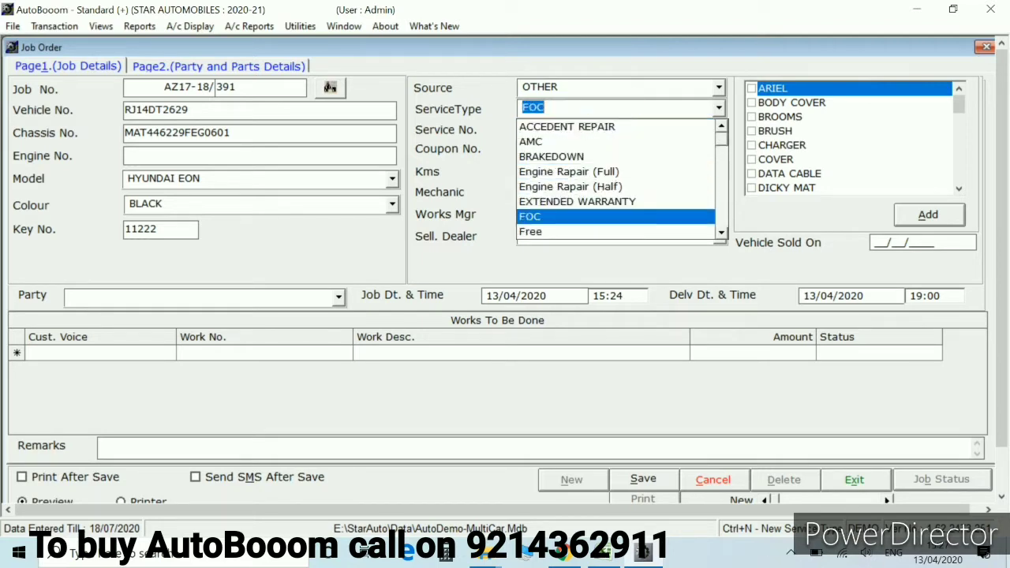
key("Down")
key("Down")
key("Down")
key("Down")
key("Down")
key("Down")
key("Down")
key("Down")
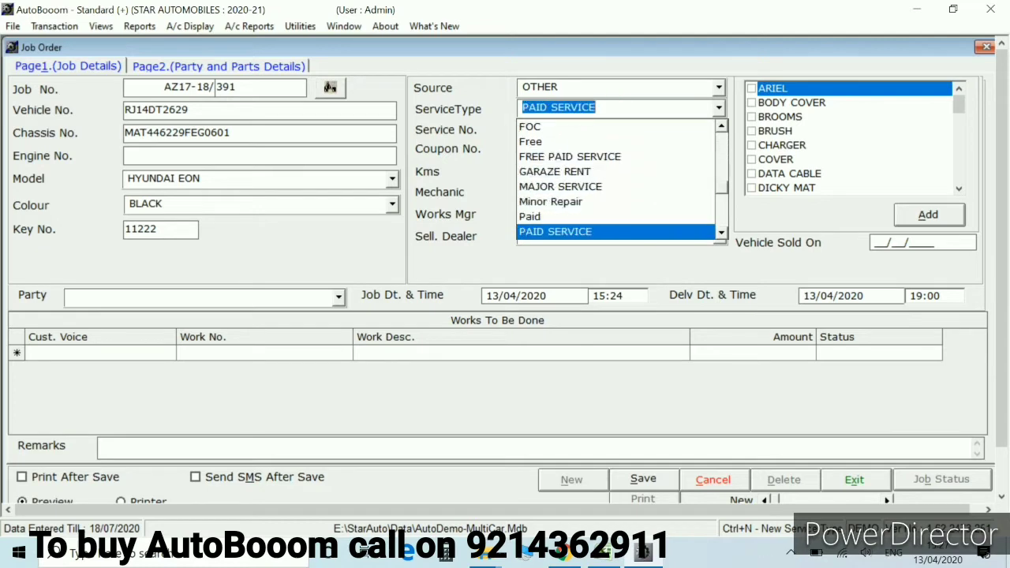
key("Down")
key("Down")
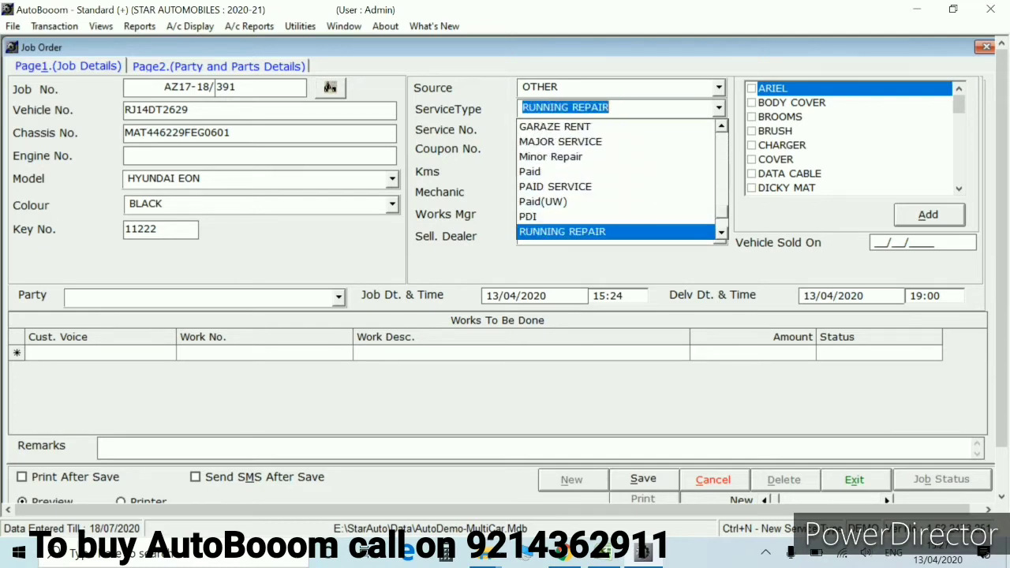
key("Up")
key("Up")
key("Up")
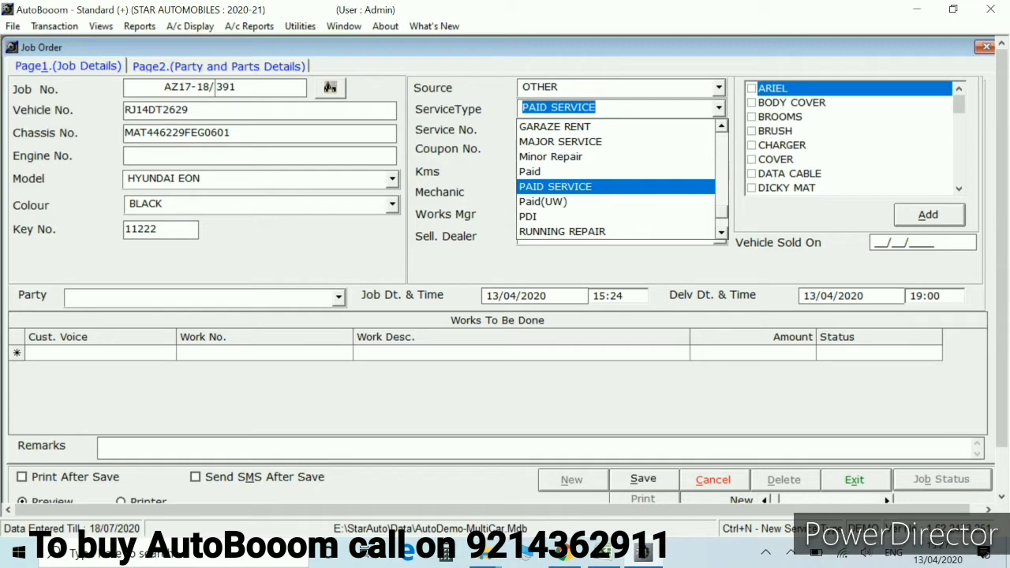
key("Down")
key("Up")
key("Up")
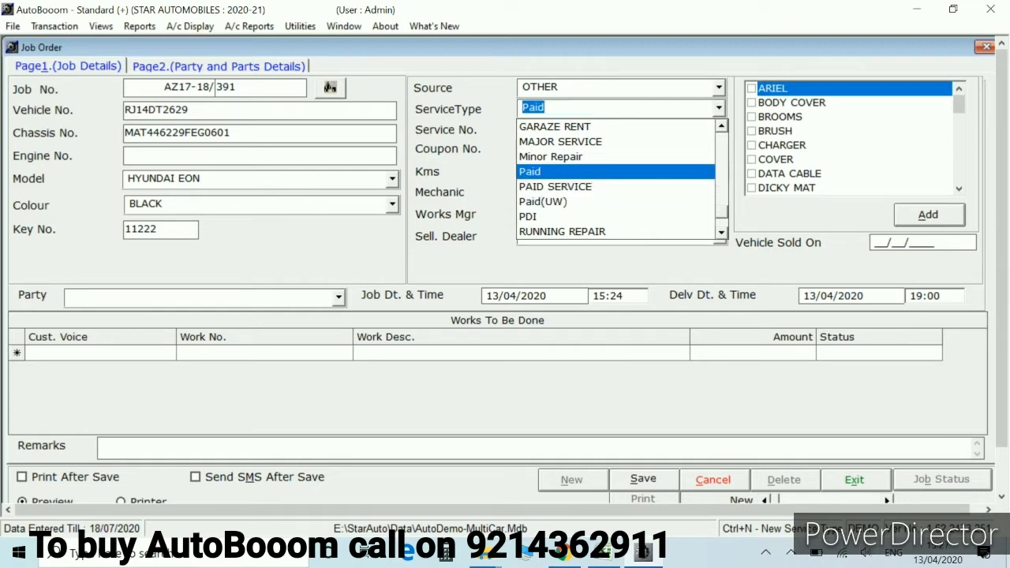
key("Return")
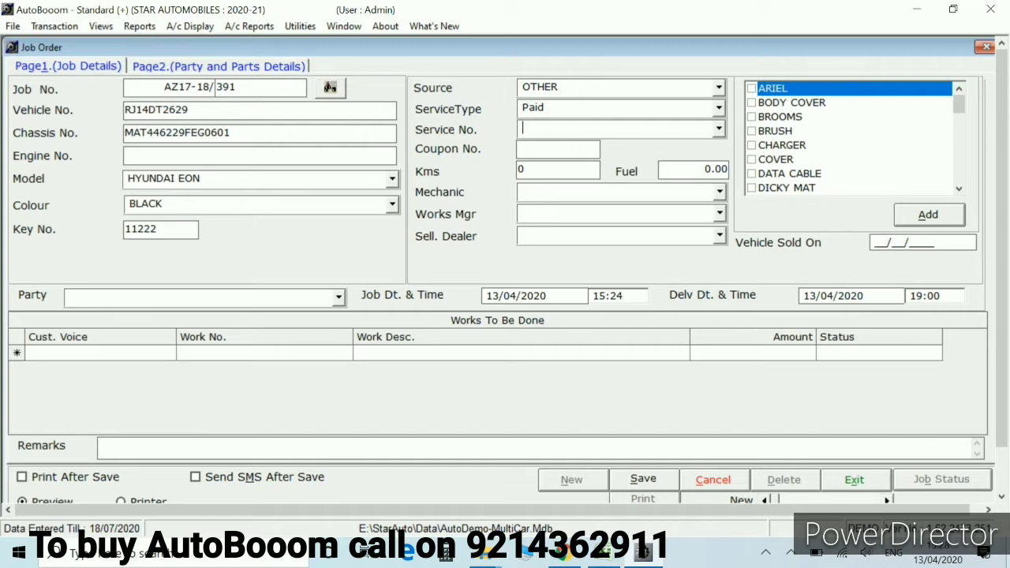
Record a reading of 35600 kms and a fuel level of 1.00
left_click(552, 148)
left_click(558, 171)
type("35600")
left_click(694, 169)
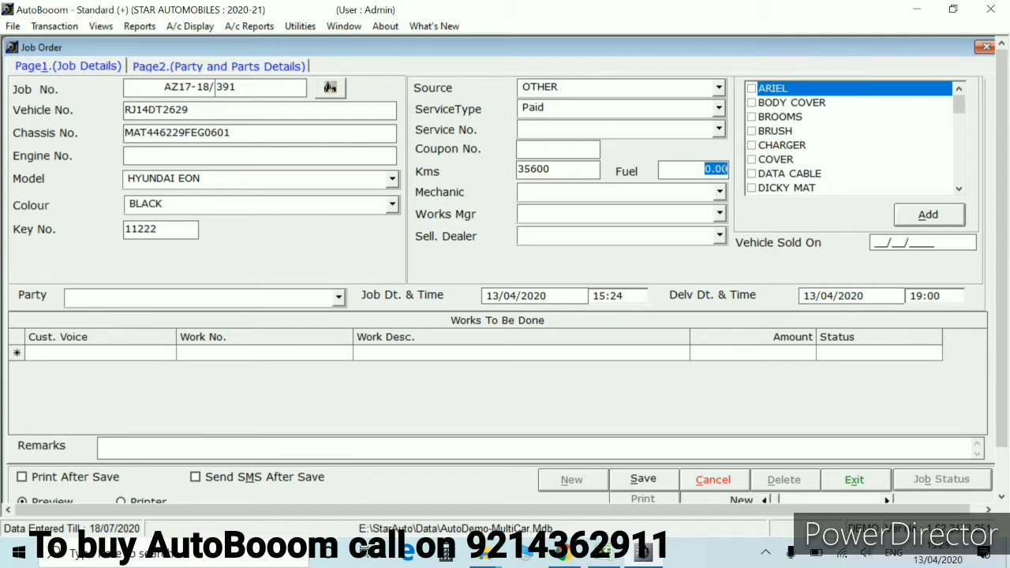
type("1")
key("Return")
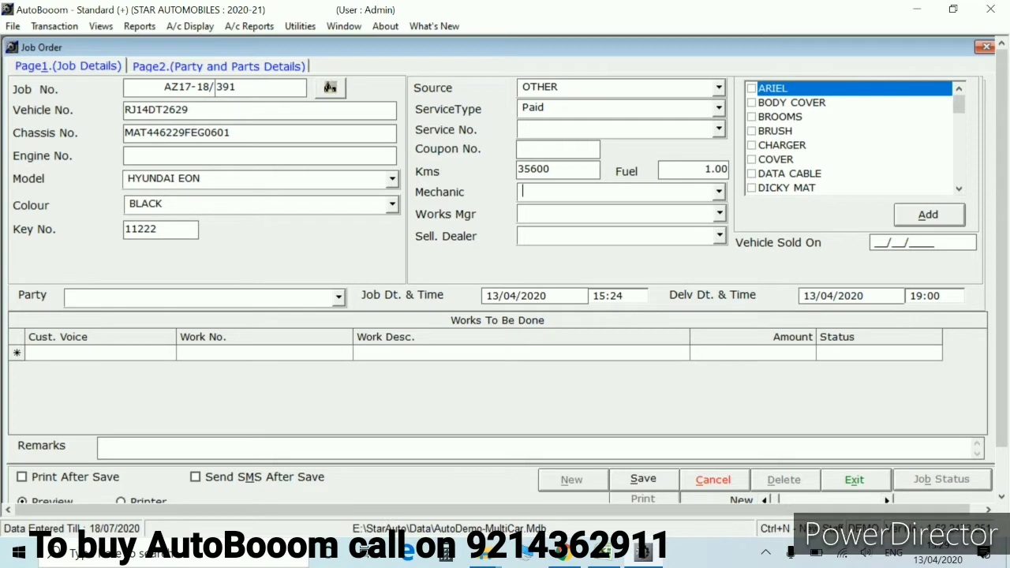
Allot the job to the first mechanic, then start a new Staff record from the Mechanic field
type("m")
key("Down")
key("Down")
key("Down")
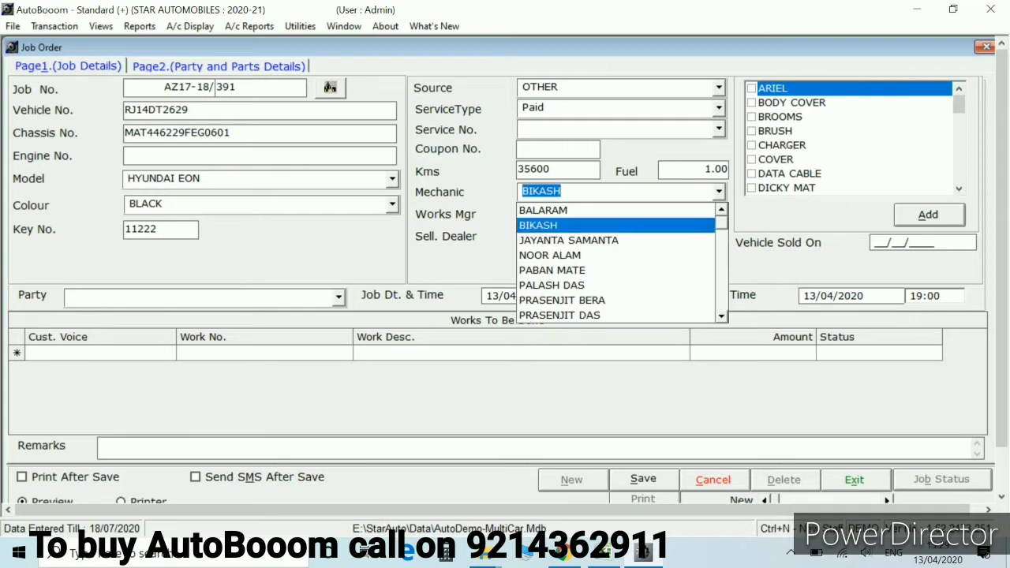
key("Up")
key("Up")
key("Up")
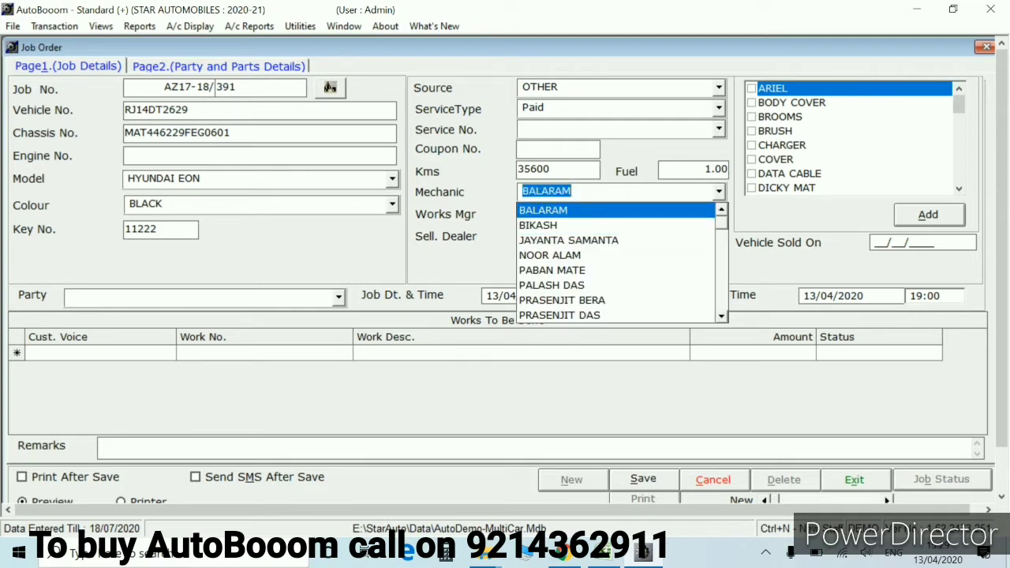
key("Down")
key("Up")
key("Down")
key("Down")
key("Down")
key("Down")
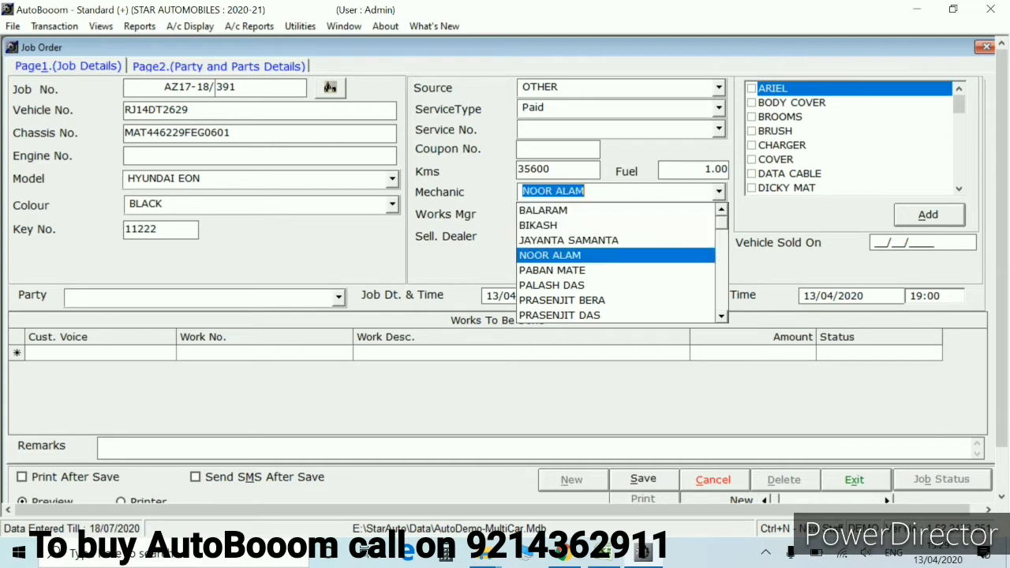
key("Up")
key("Up")
key("Up")
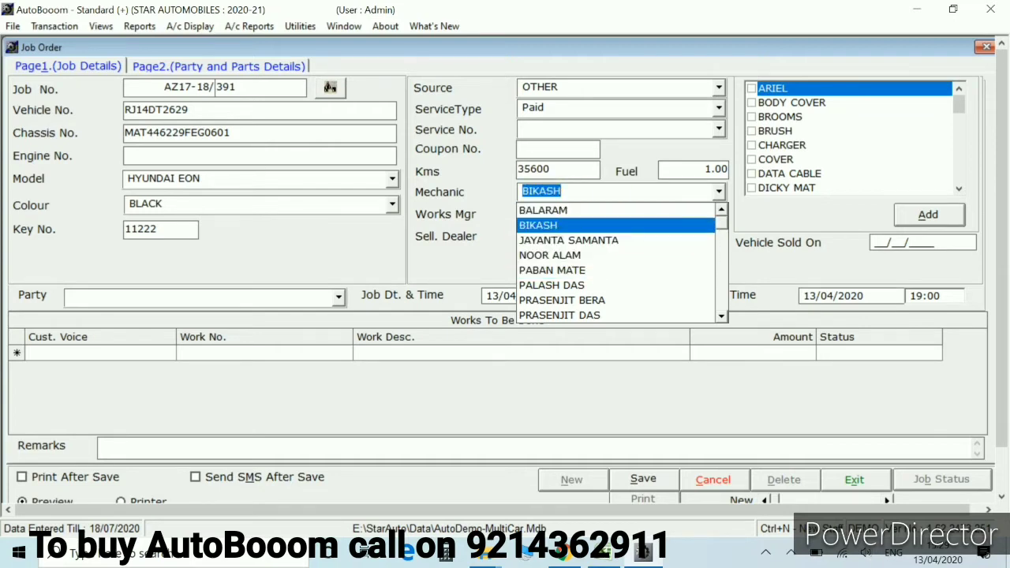
key("Up")
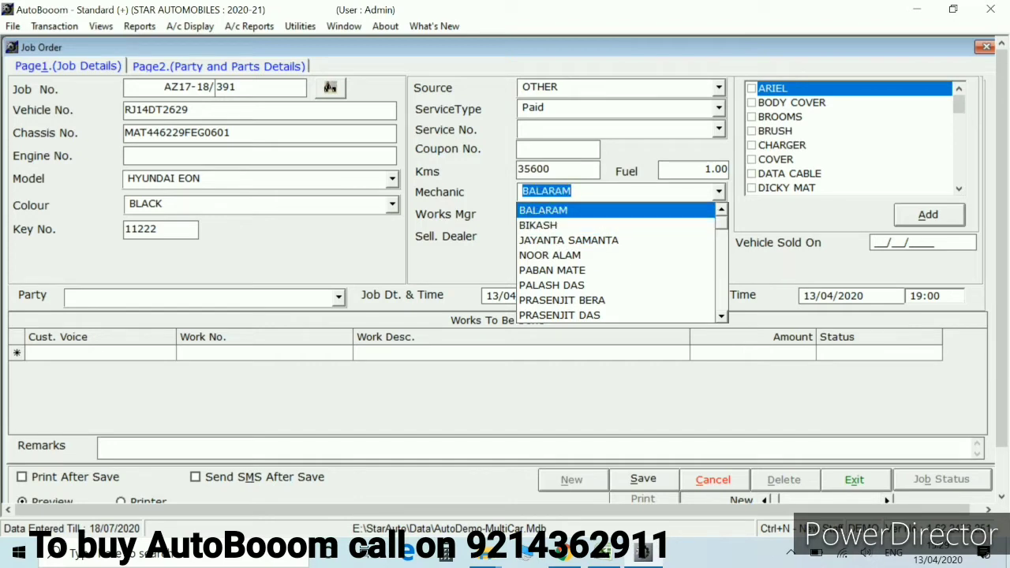
key("Down")
key("Up")
key("Down")
key("Up")
key("Down")
key("Down")
key("Up")
key("Up")
key("Down")
key("Up")
key("Down")
key("Down")
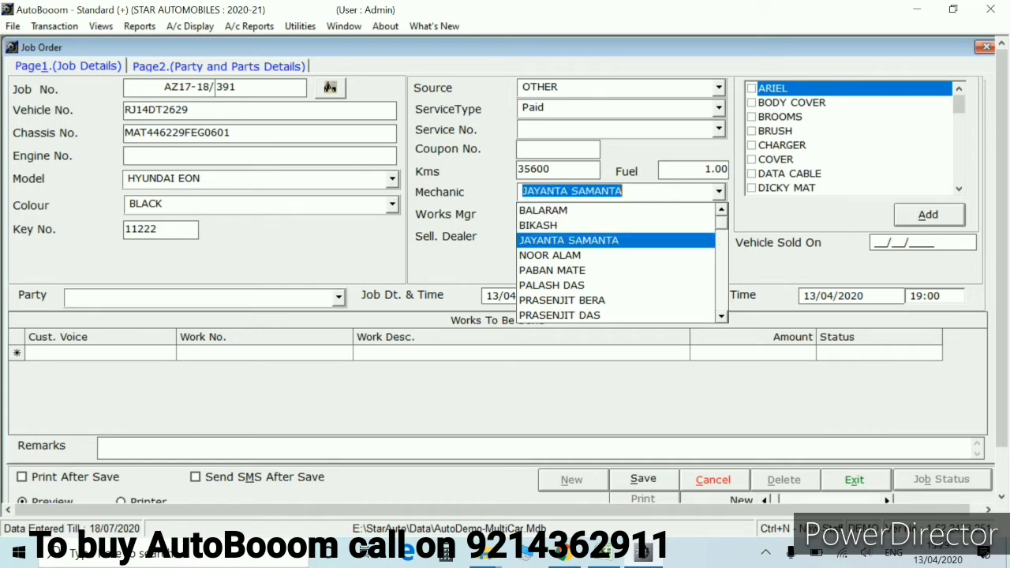
key("Up")
key("Up")
key("Down")
key("Up")
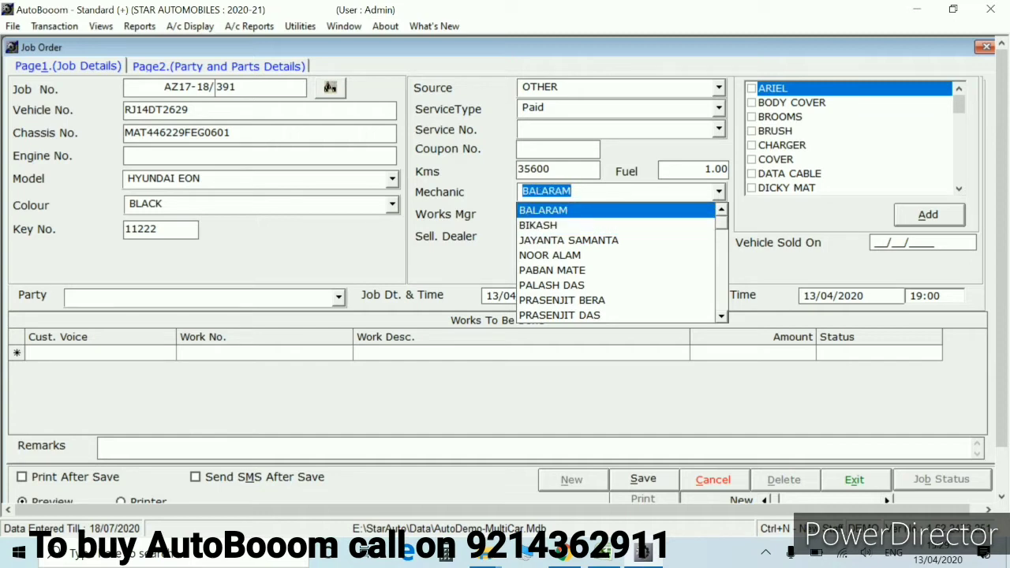
key("Return")
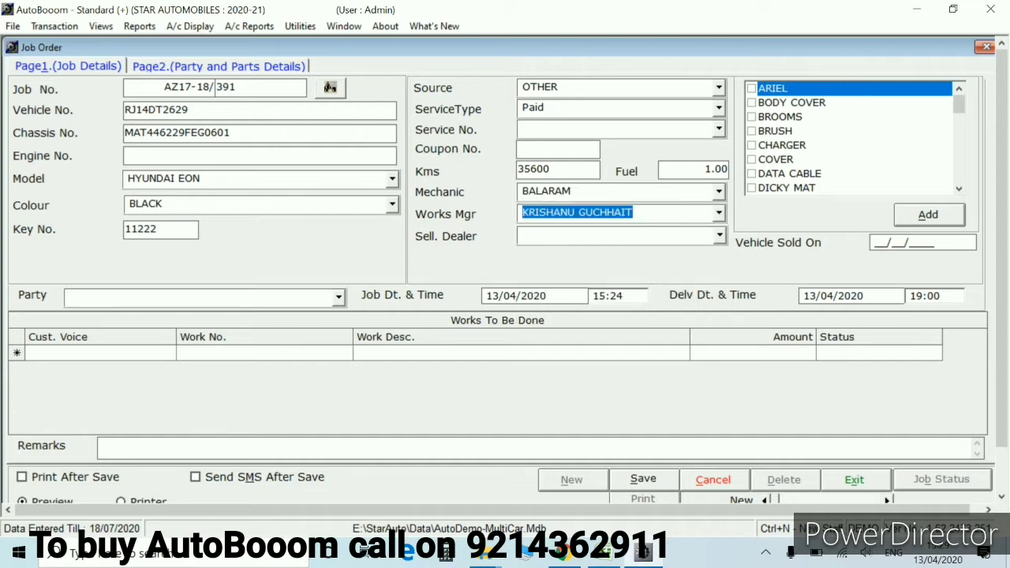
key("shift+Tab")
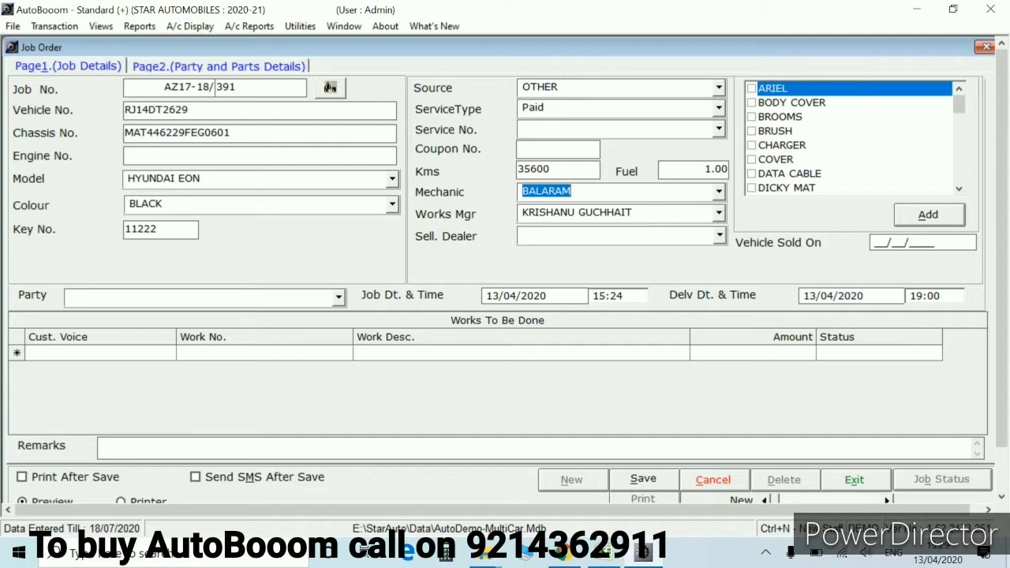
key("ctrl+n")
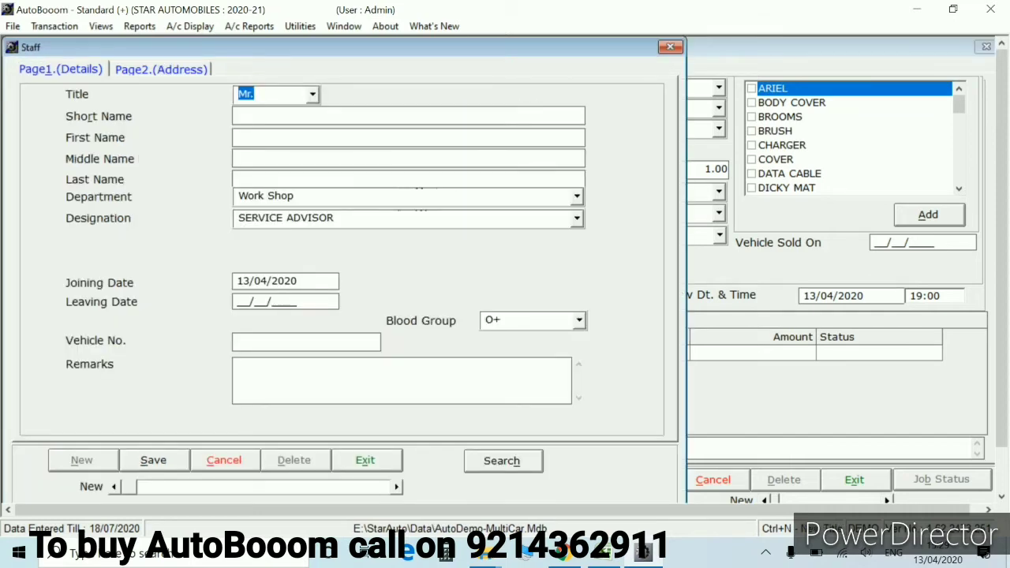
Set the staff designation to Mechanic, then quit the Staff form without saving
left_click(285, 217)
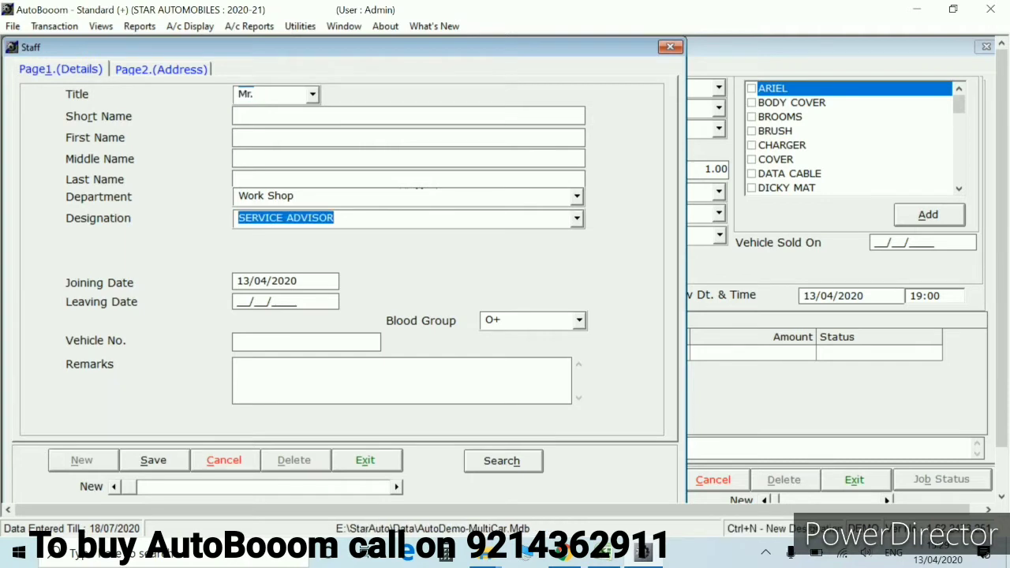
type("m")
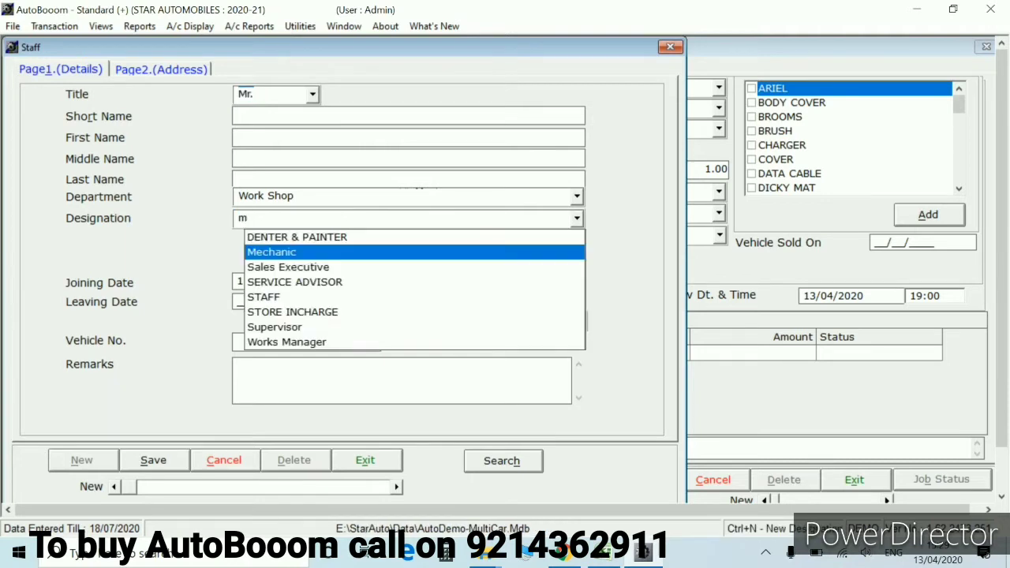
key("Return")
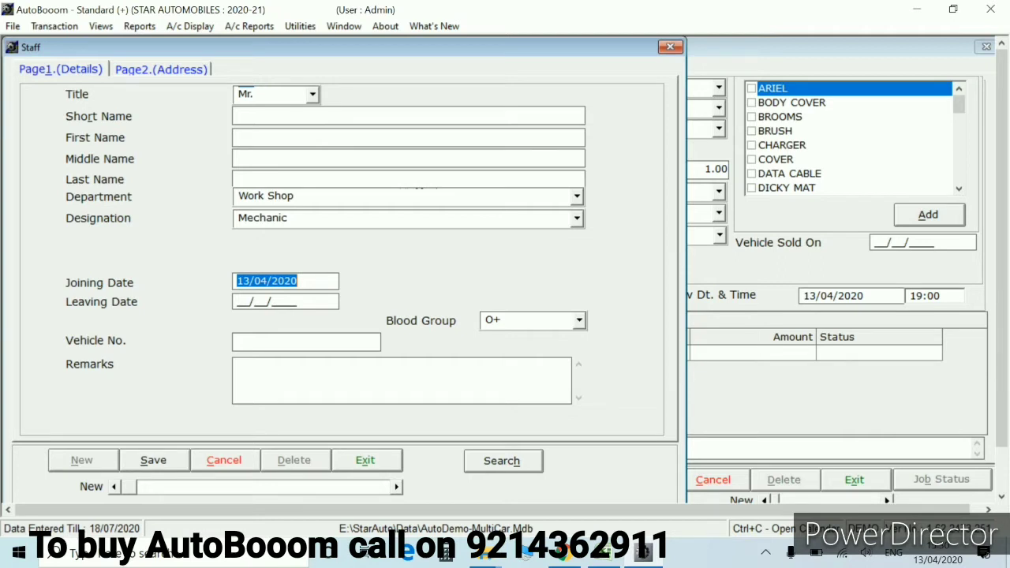
key("Escape")
key("Return")
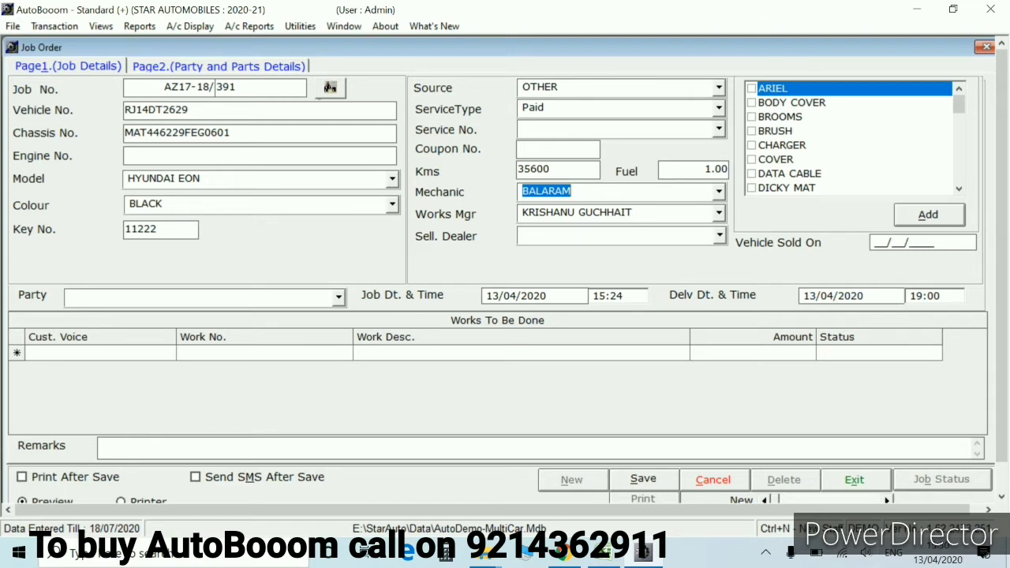
key("Return")
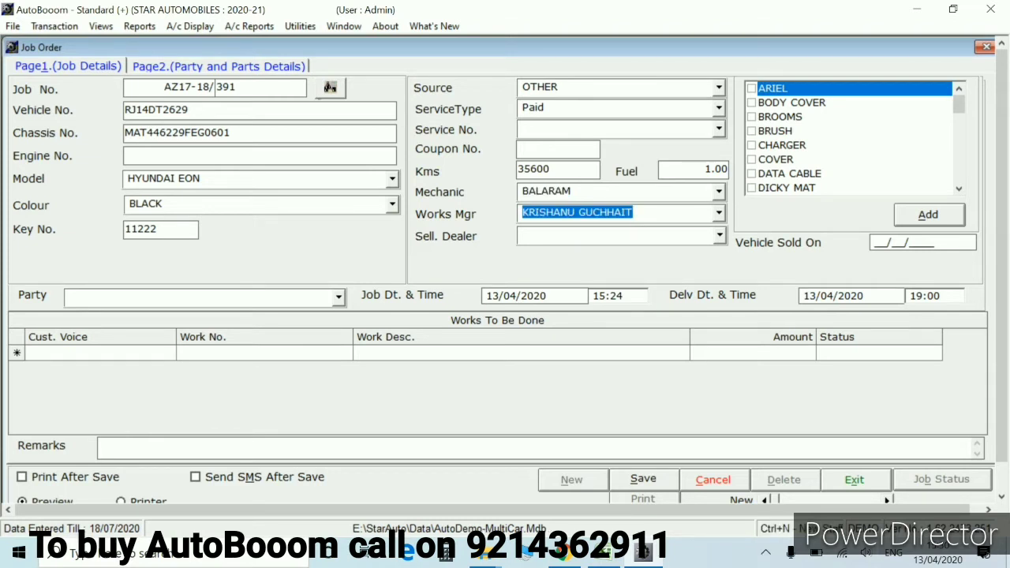
key("BackSpace")
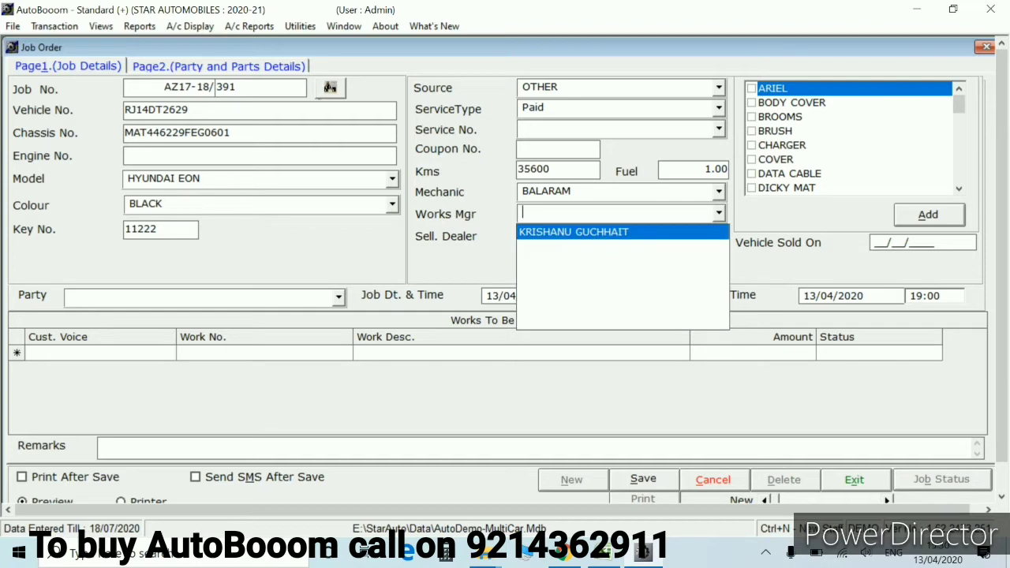
key("ctrl+n")
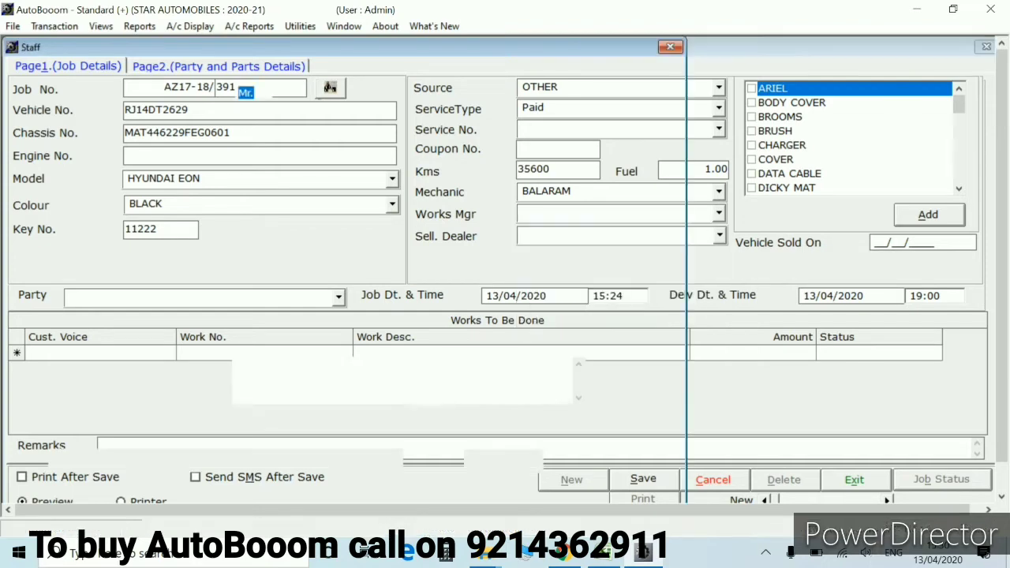
key("Tab")
key("Tab")
key("Tab")
key("Tab")
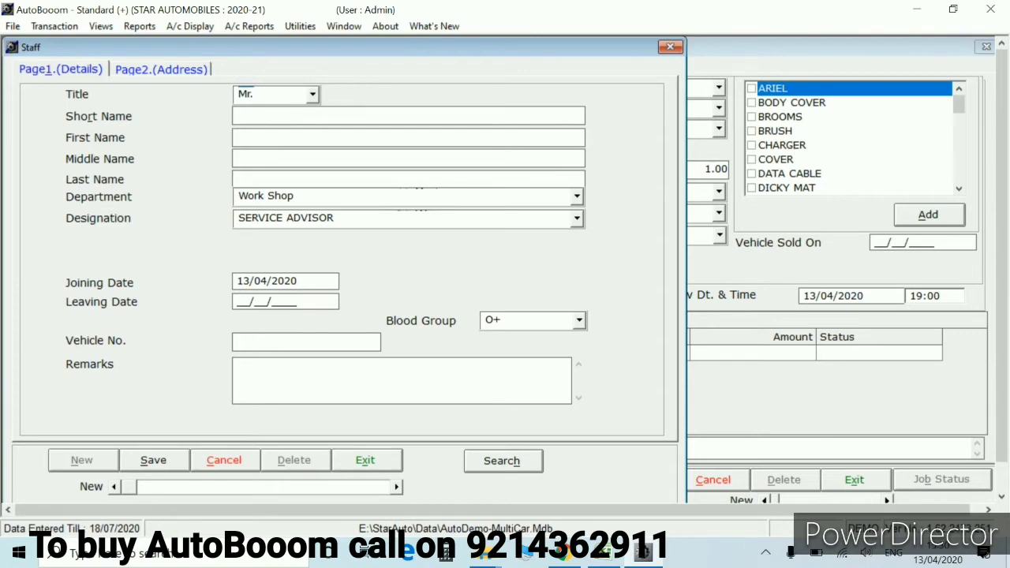
key("Tab")
key("Tab")
type("w")
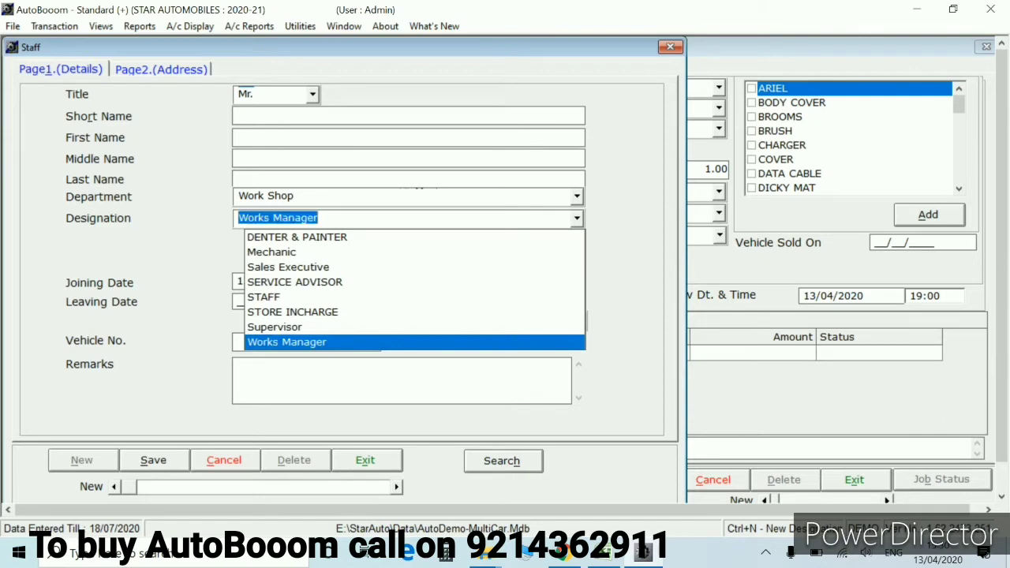
key("Tab")
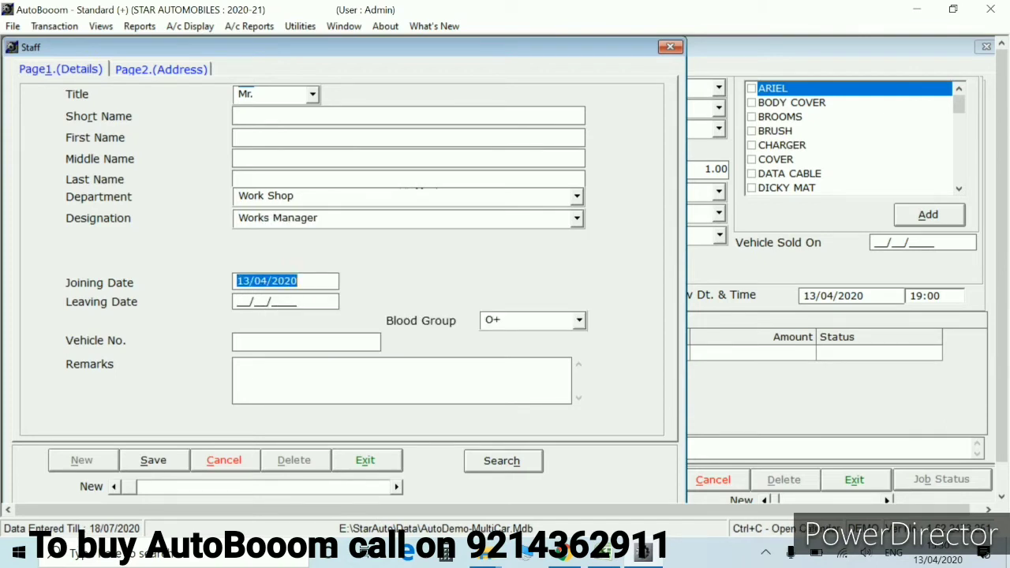
key("Escape")
key("Return")
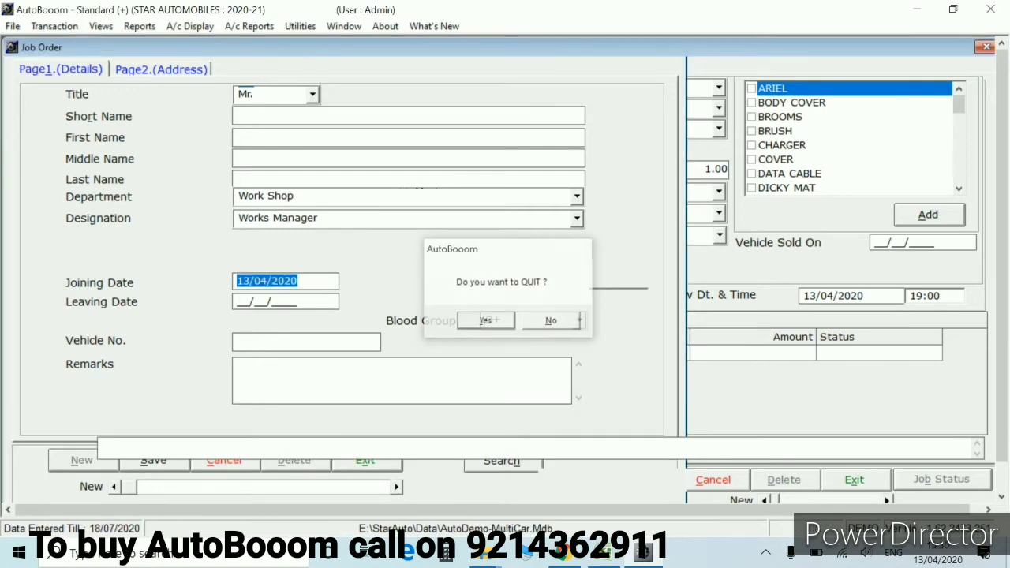
left_click(522, 235)
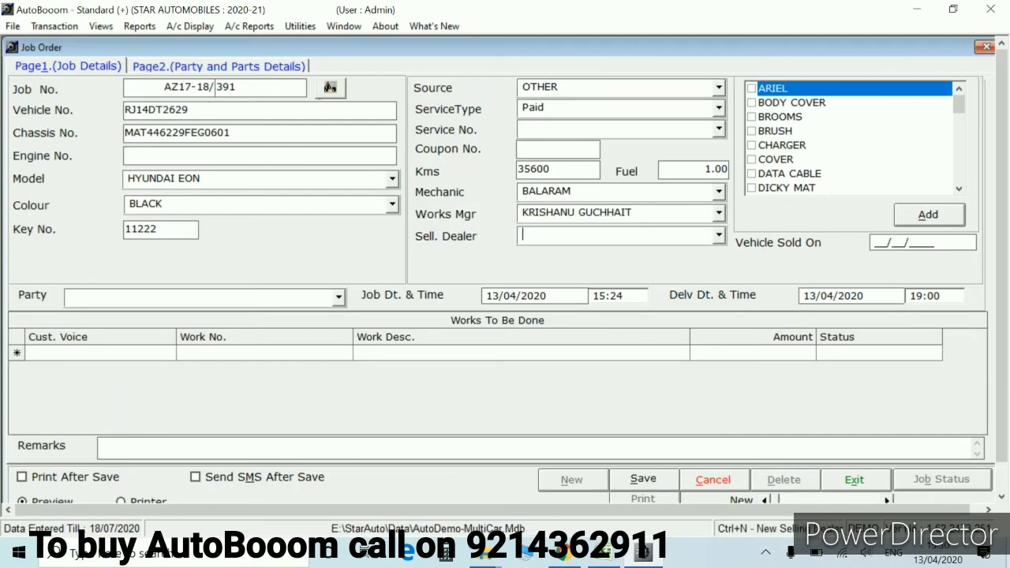
key("Tab")
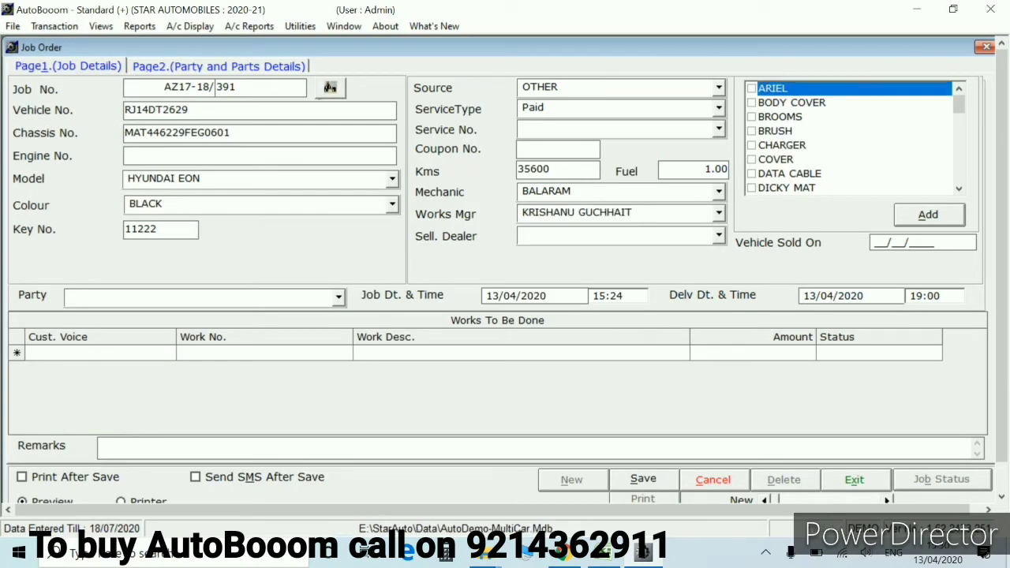
left_click(552, 235)
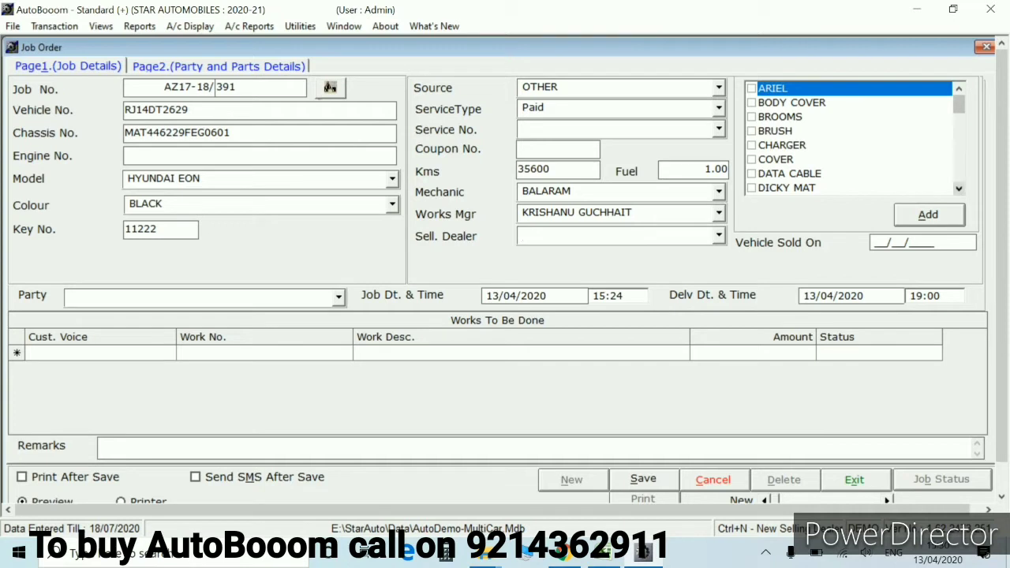
scroll(852, 138, "down", 1)
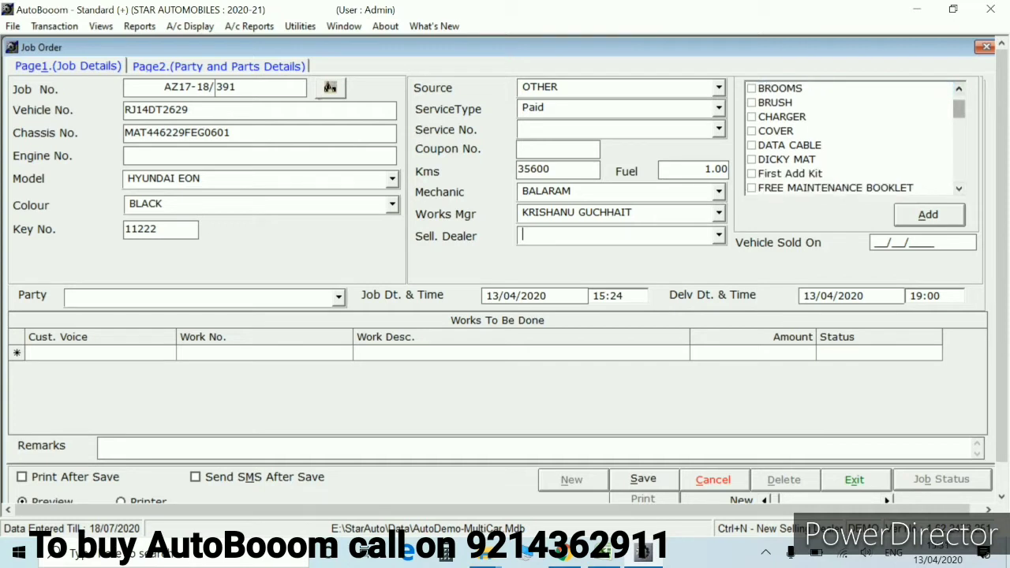
Tick BODY COVER, BRUSH, BROOMS and JACK in the accessory checklist
scroll(852, 138, "up", 1)
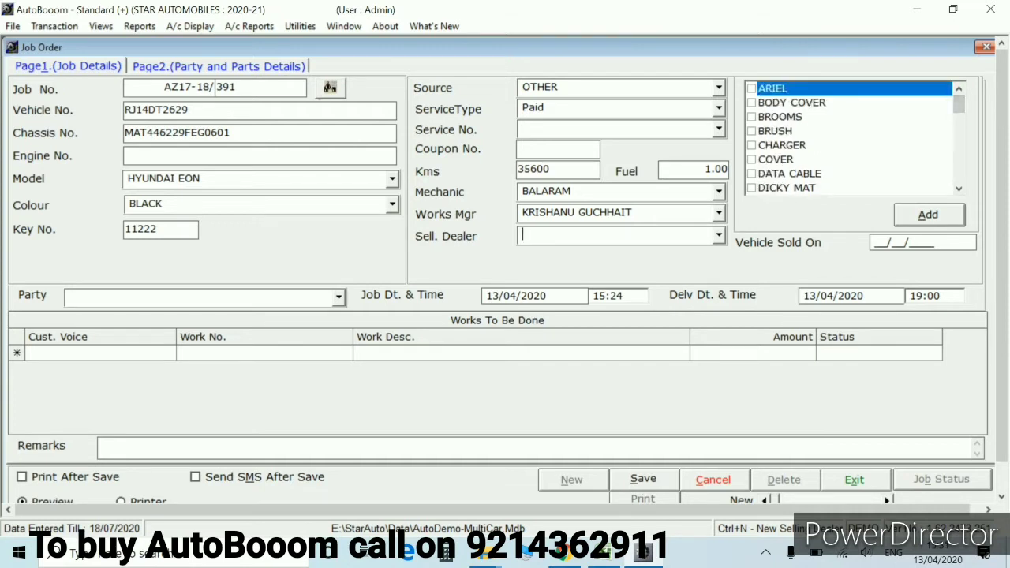
left_click(791, 103)
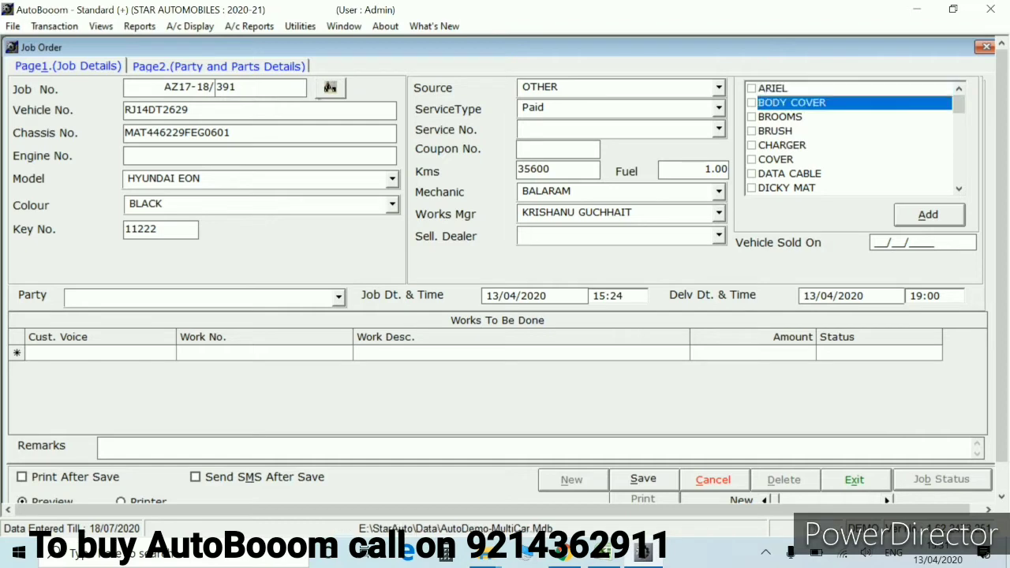
key("Down")
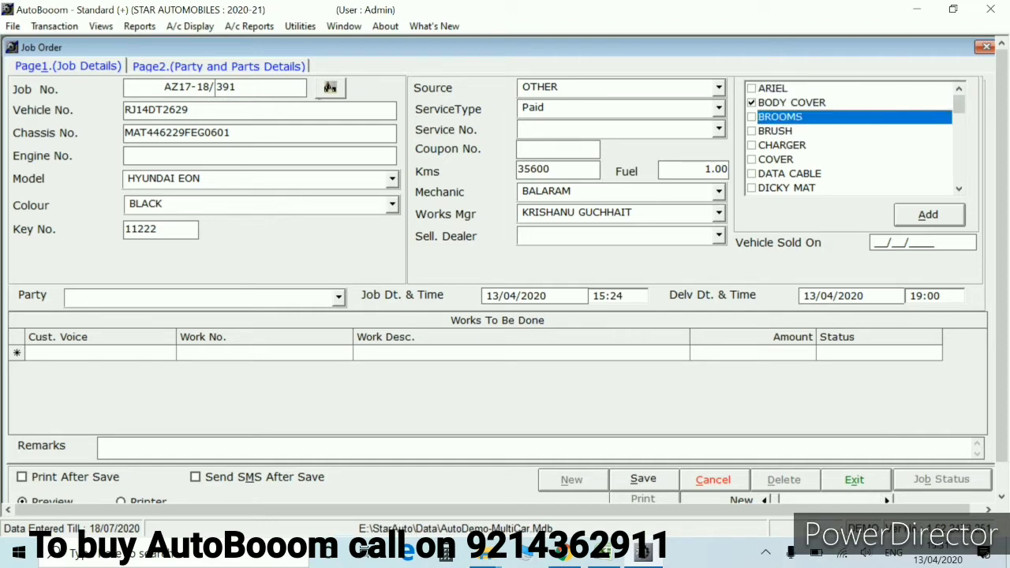
key("Down")
key("space")
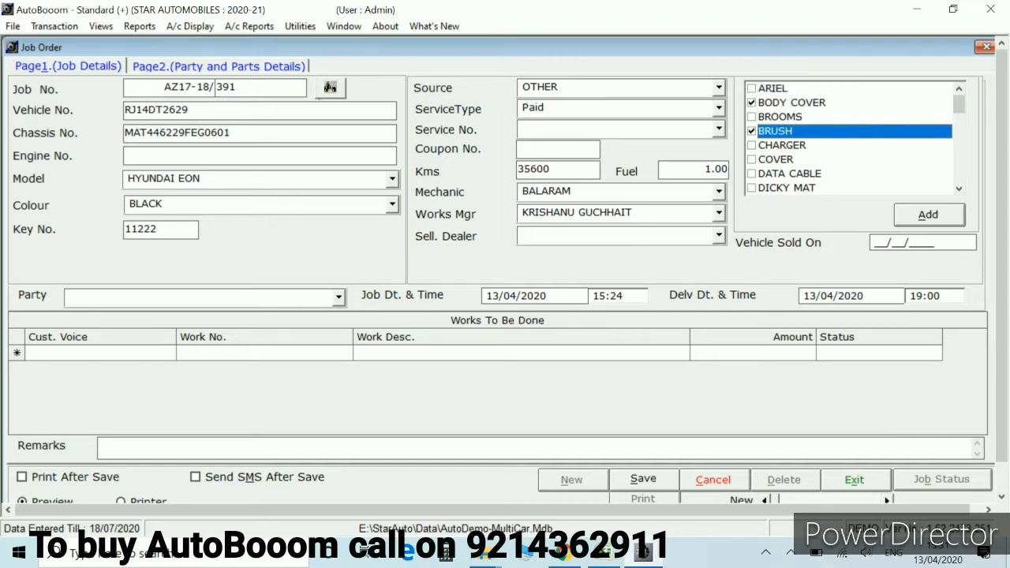
key("Up")
key("space")
left_click(958, 188)
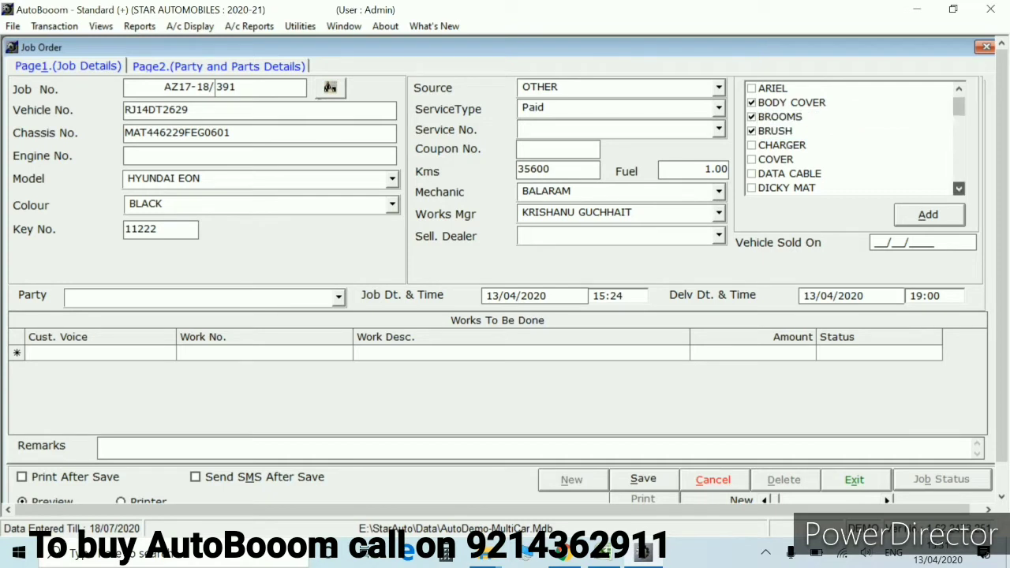
left_click(959, 188)
left_click(958, 188)
left_click(959, 187)
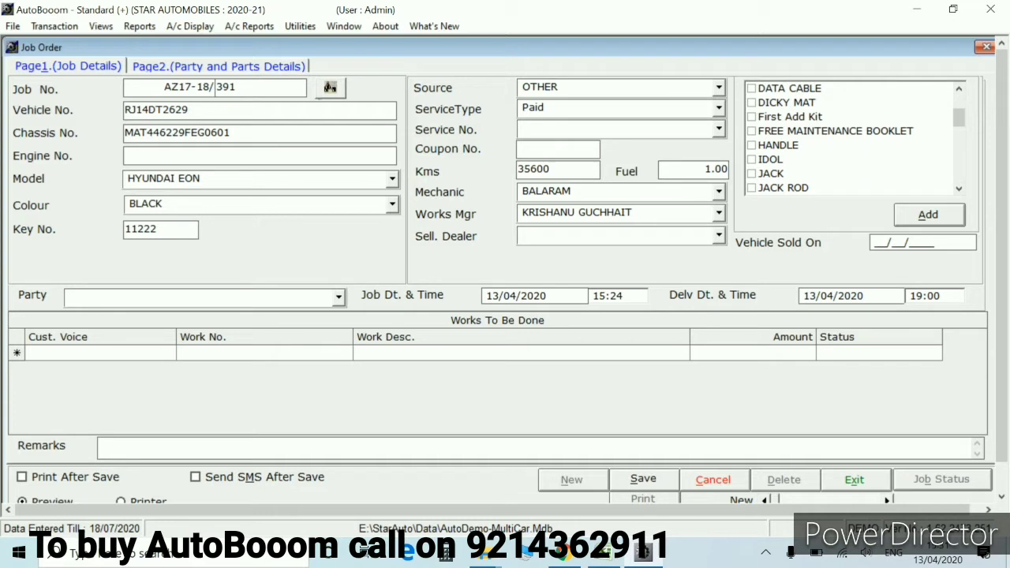
left_click(751, 173)
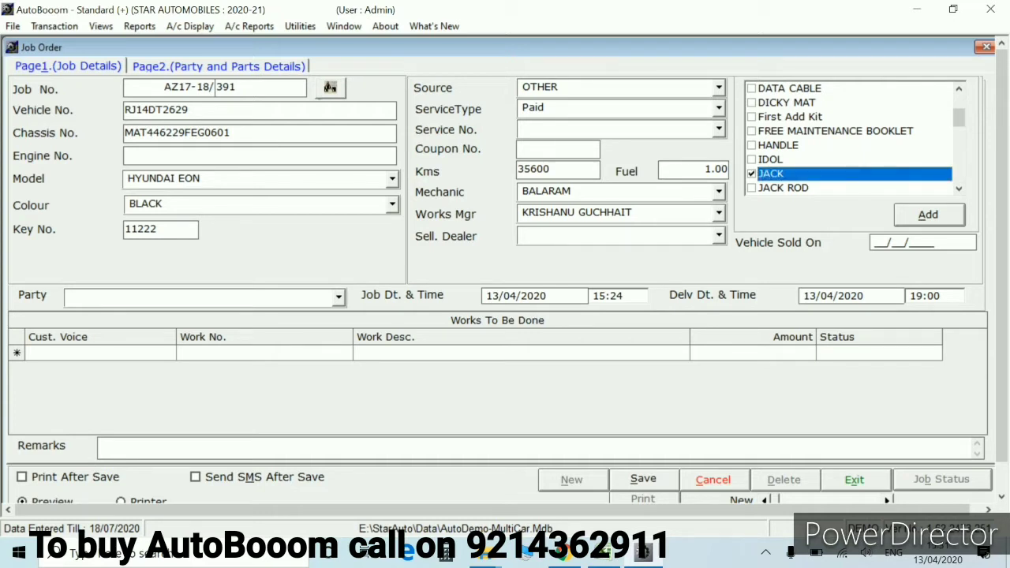
Open the new Accessory form via Add and close it without adding anything
left_click(959, 188)
left_click(959, 187)
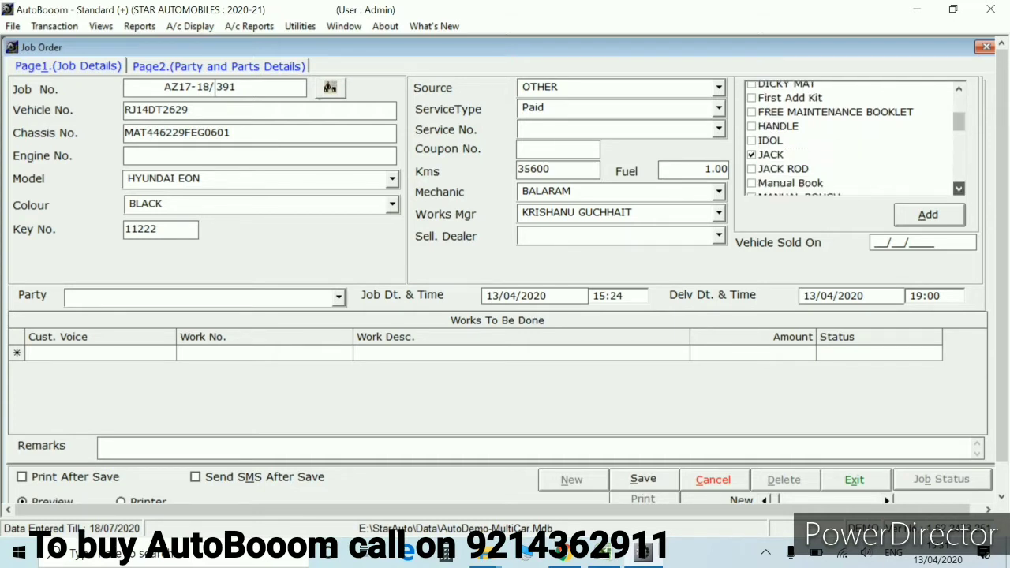
left_click(959, 188)
left_click(958, 188)
left_click(959, 188)
left_click(958, 187)
left_click(958, 188)
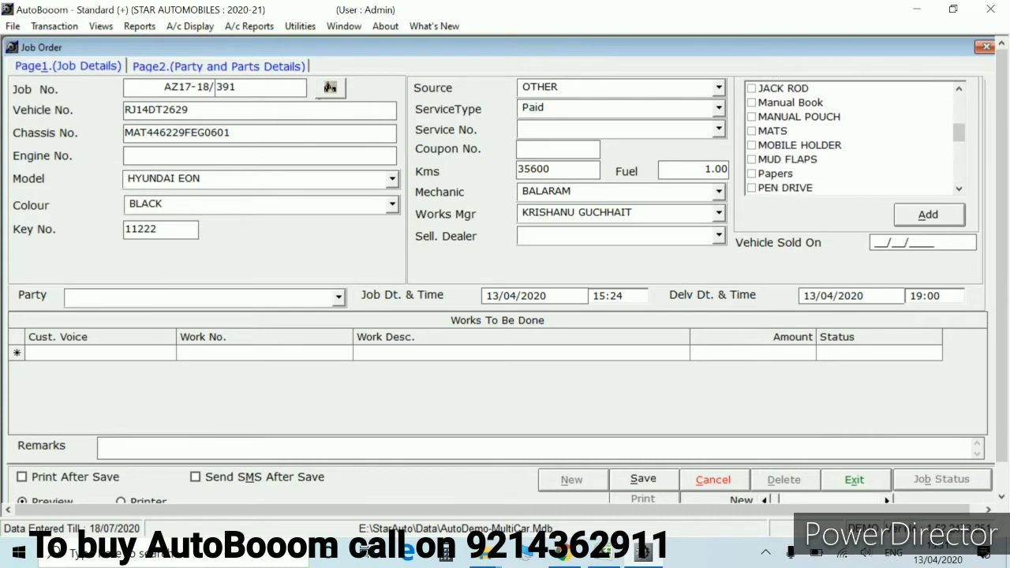
left_click(928, 214)
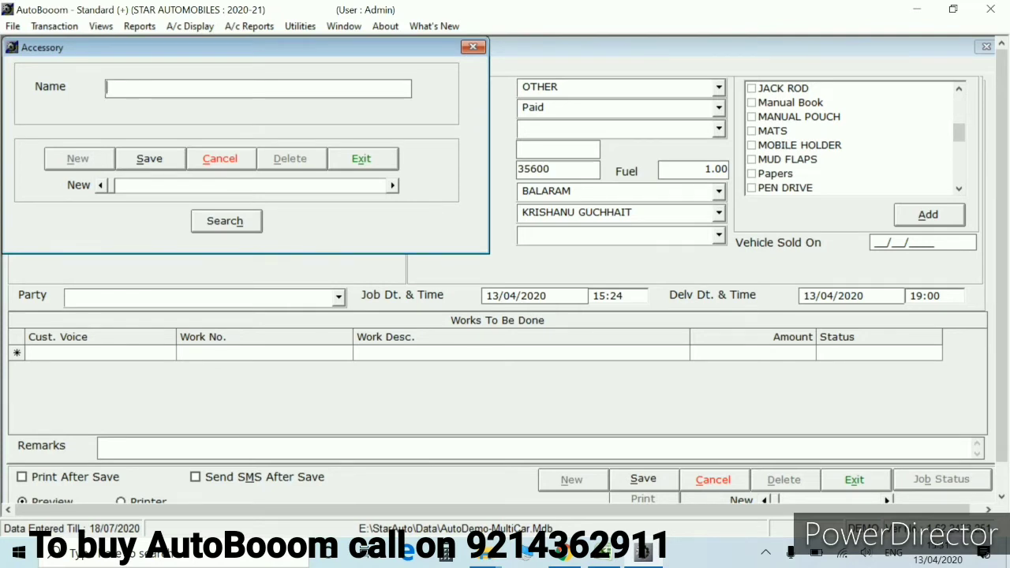
key("Escape")
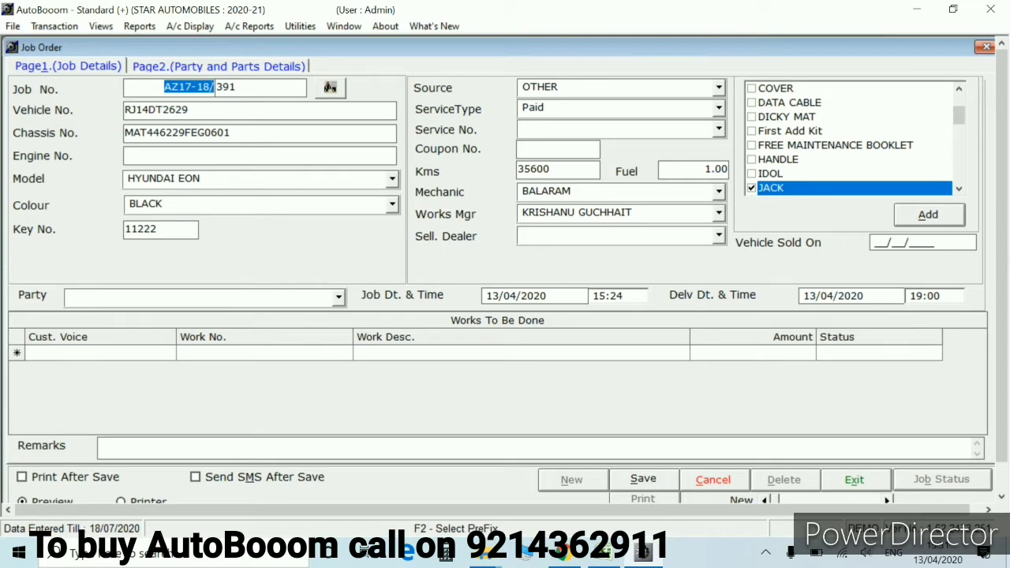
Set Vehicle Sold On to 13/04/2020 and drop down the Party list
left_click(873, 242)
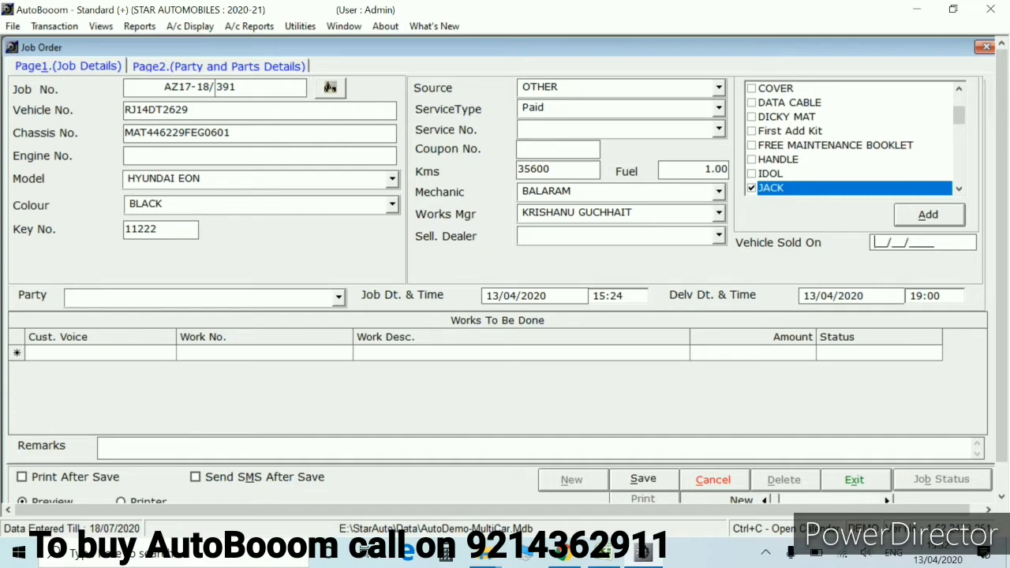
type("13/04/2020")
left_click(69, 296)
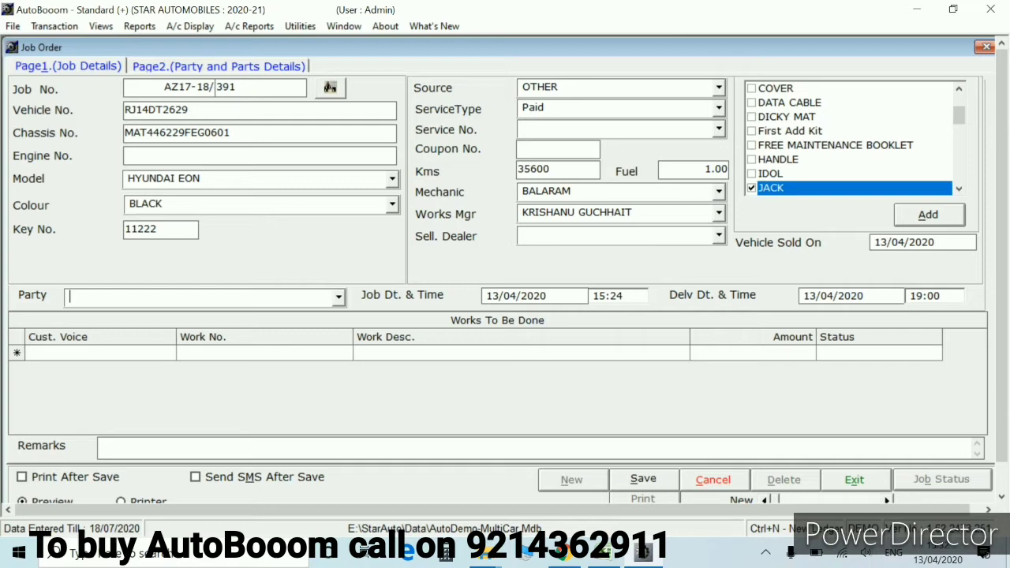
key("alt+Down")
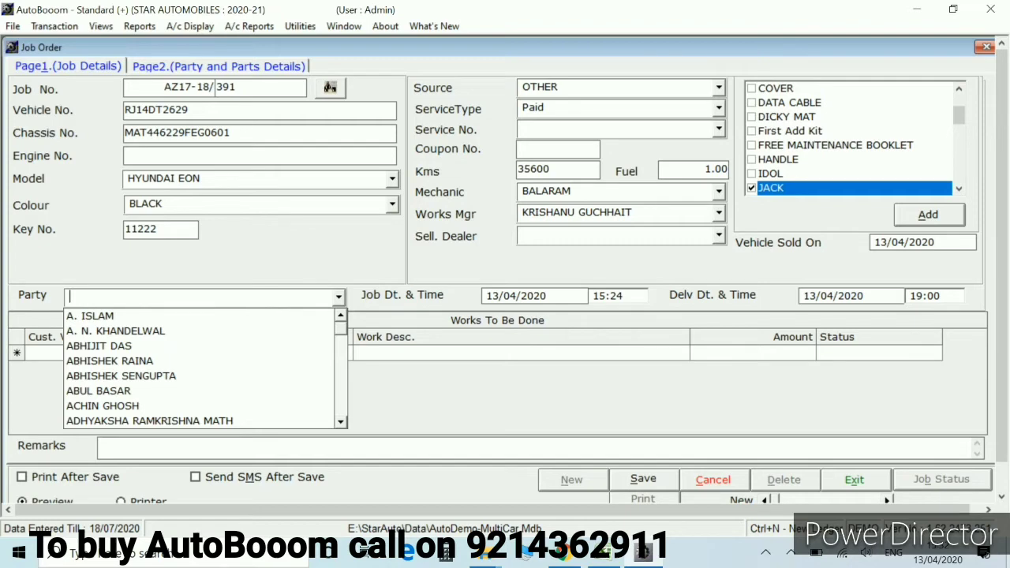
Start a new party ledger named with the customer's full name
key("F2")
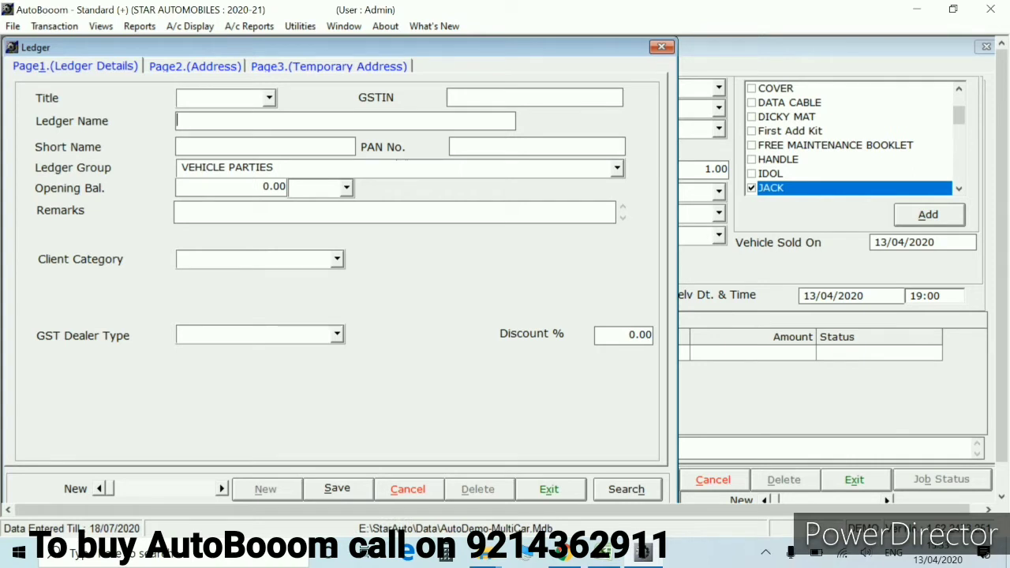
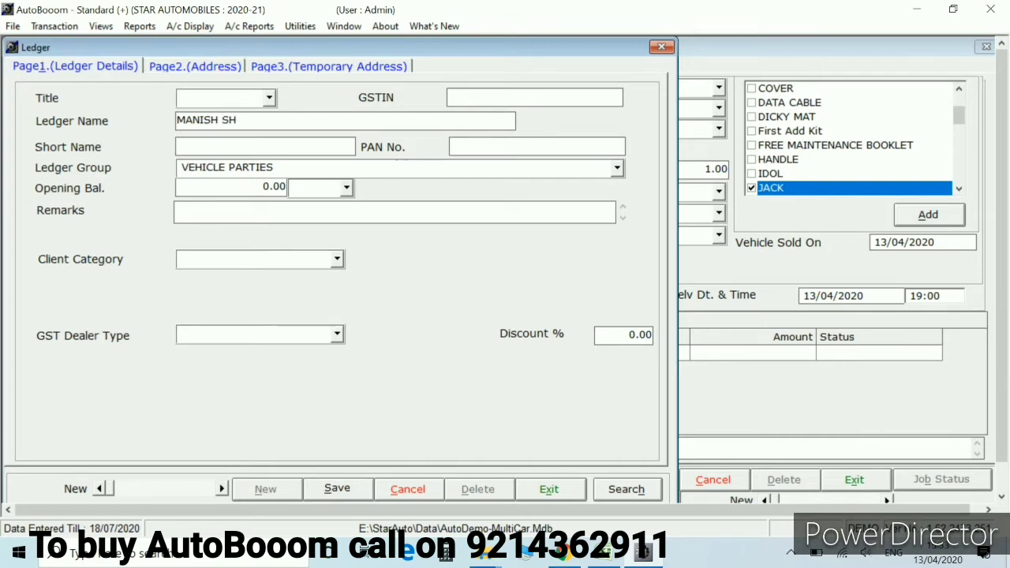
key("Return")
key("Return")
key("Return")
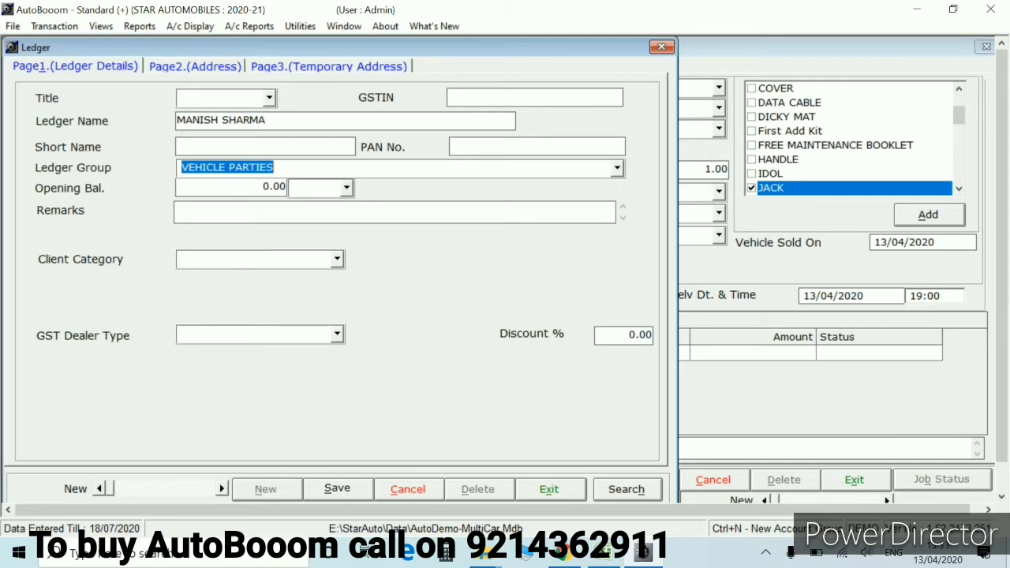
key("Tab")
key("Tab")
key("Tab")
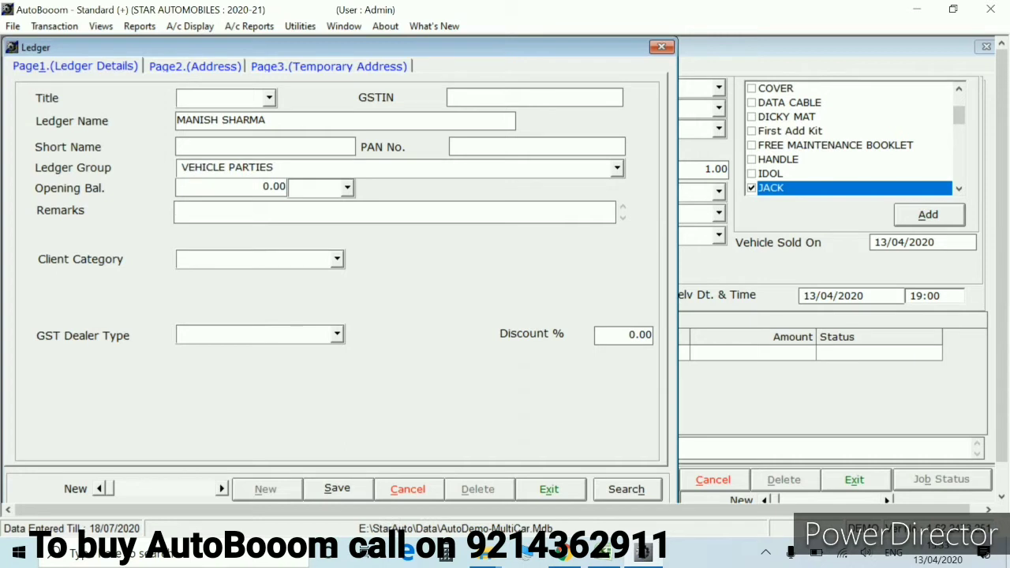
key("Tab")
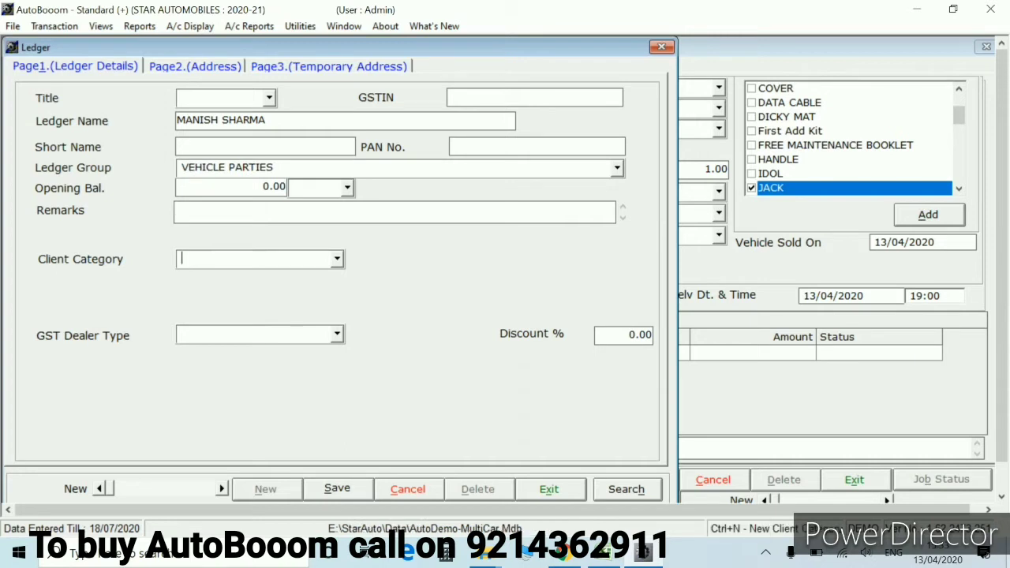
Set client category General and GST dealer type Unregistered Dealer, then go to address details
type("g")
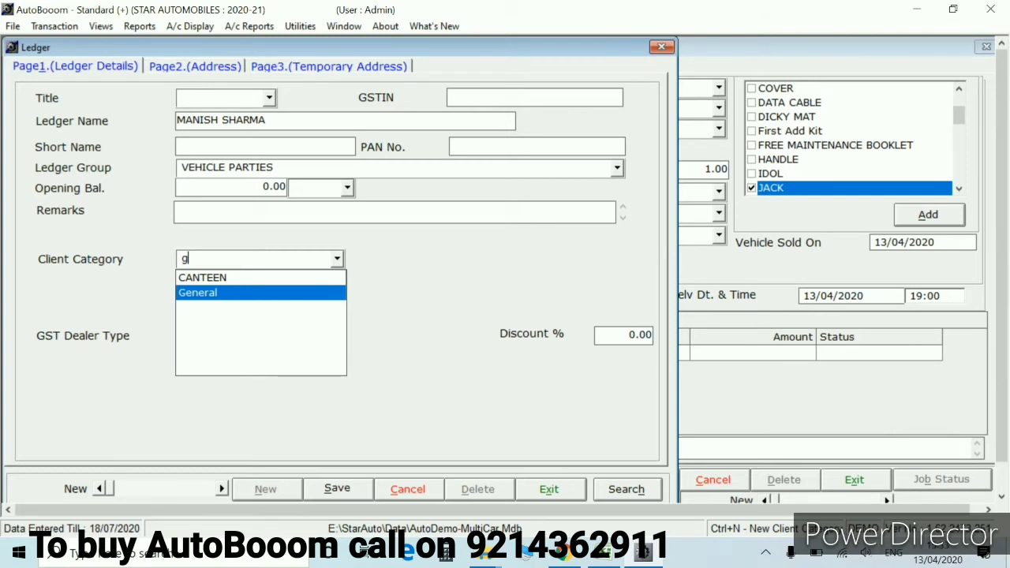
key("Return")
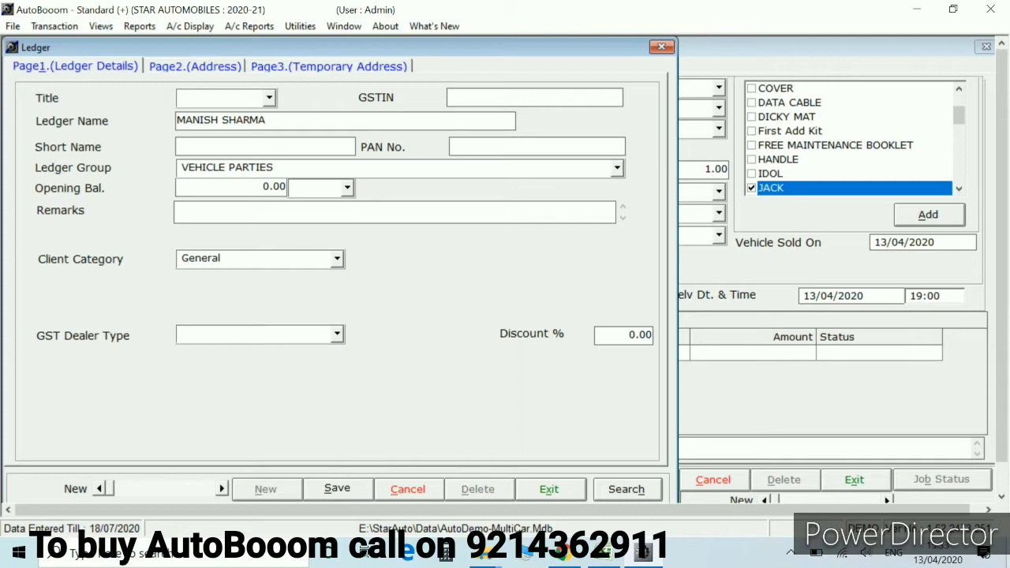
type("g")
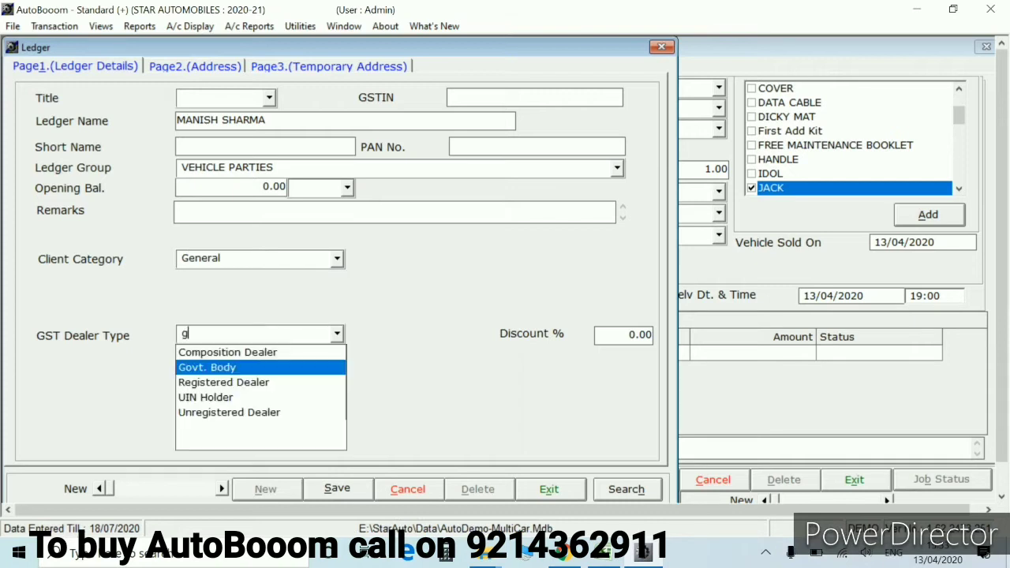
key("Down")
key("Down")
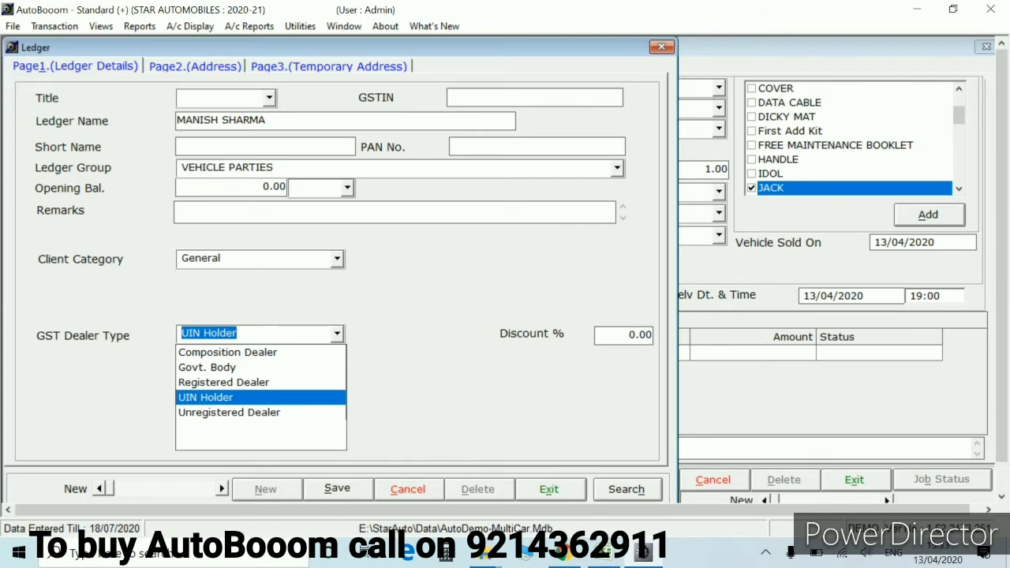
key("Down")
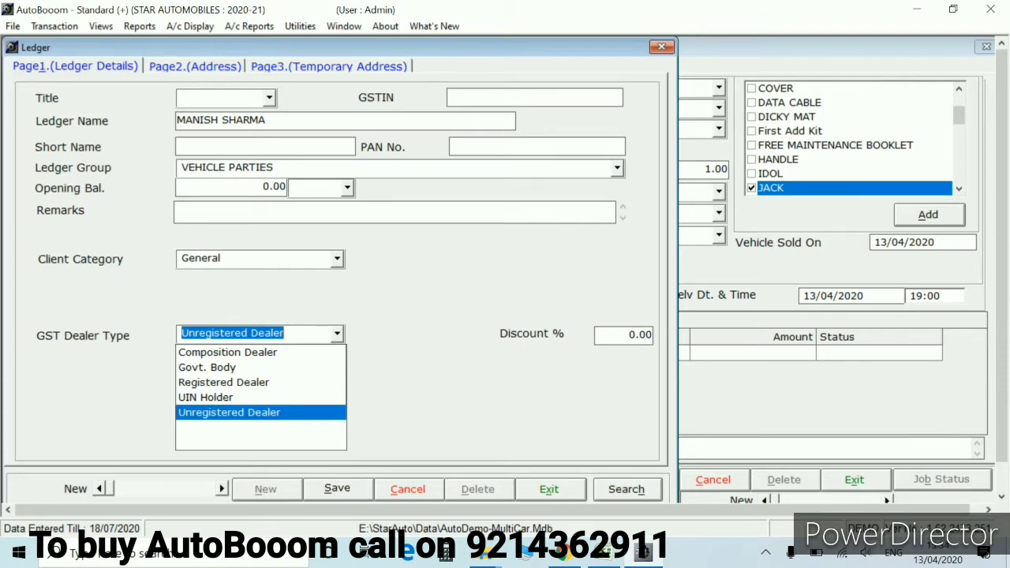
key("Return")
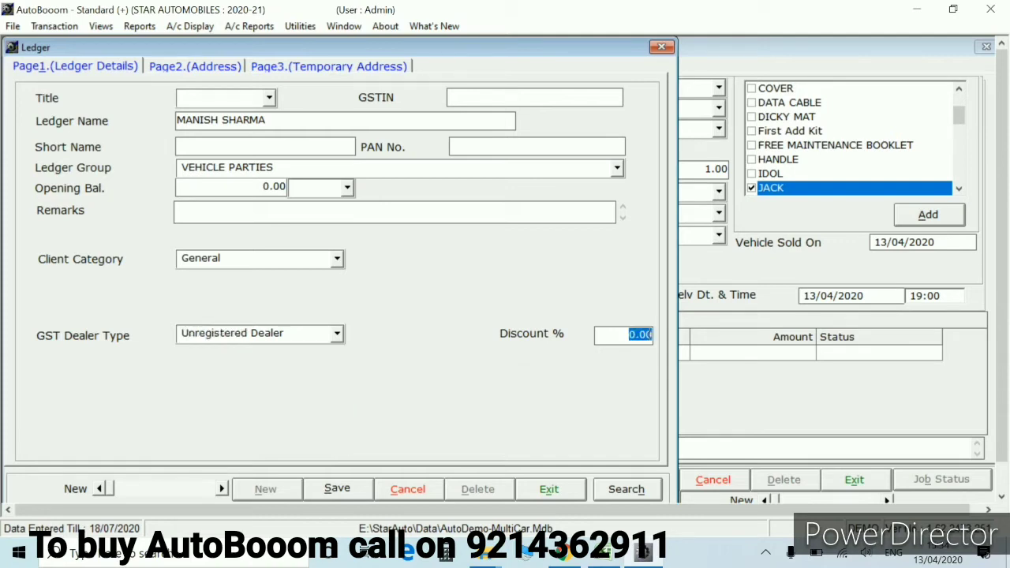
key("Return")
key("Return")
key("Return")
key("Return")
key("Return")
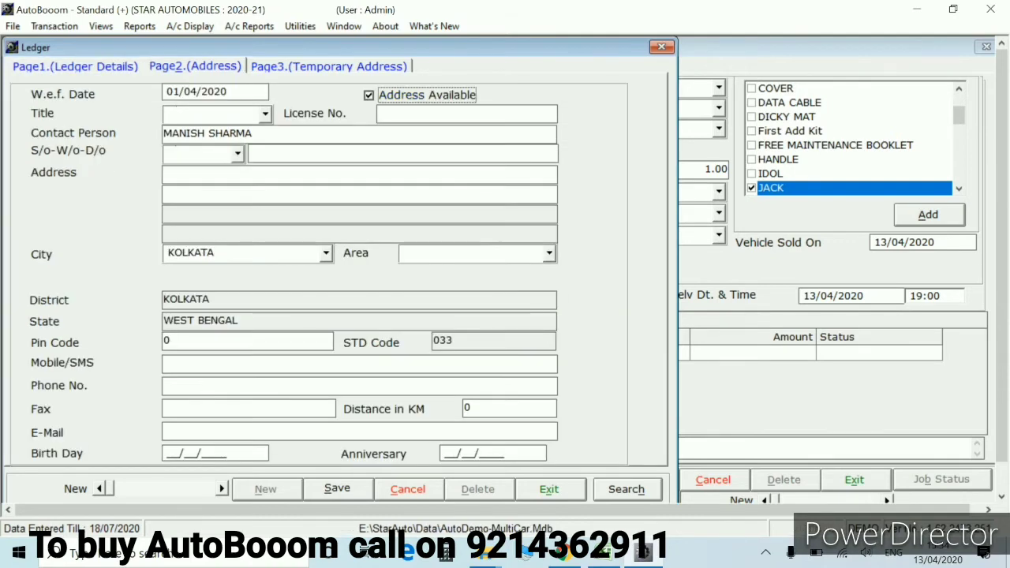
Set the customer's city to KOLKATA, closing the City master without adding a record
key("Return")
key("Return")
key("Return")
key("Return")
key("Return")
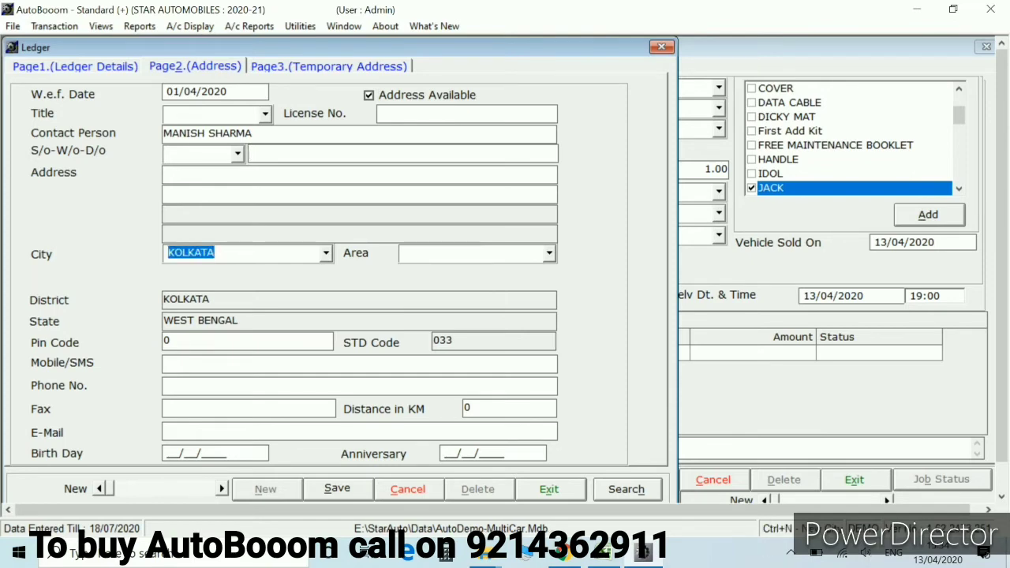
type("k")
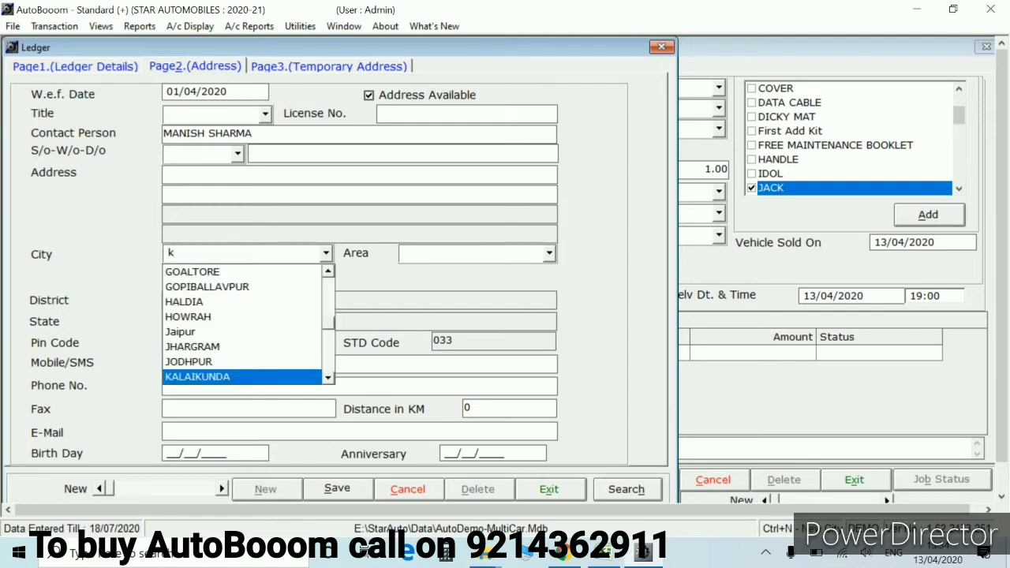
type("k")
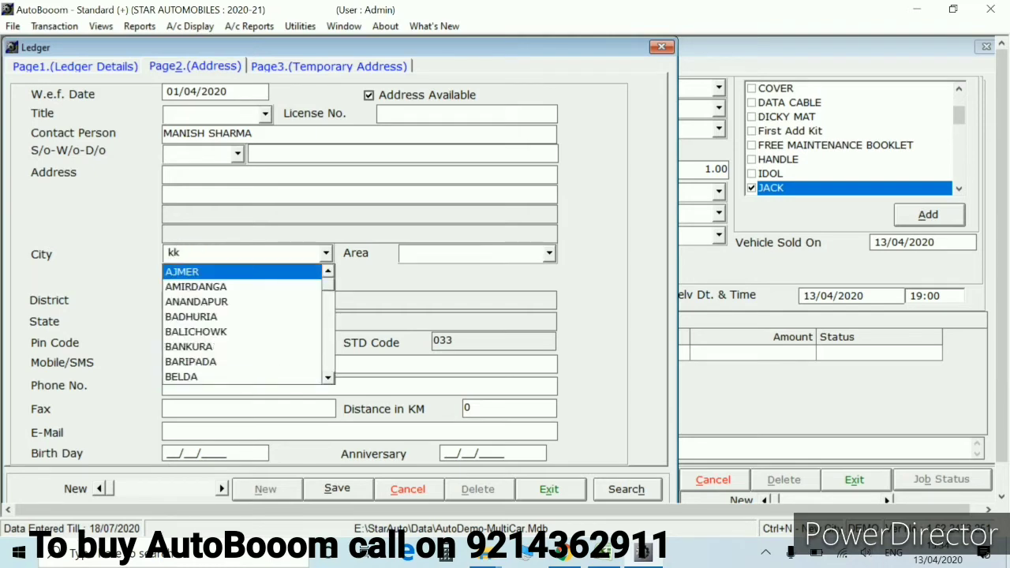
key("BackSpace")
type("ha")
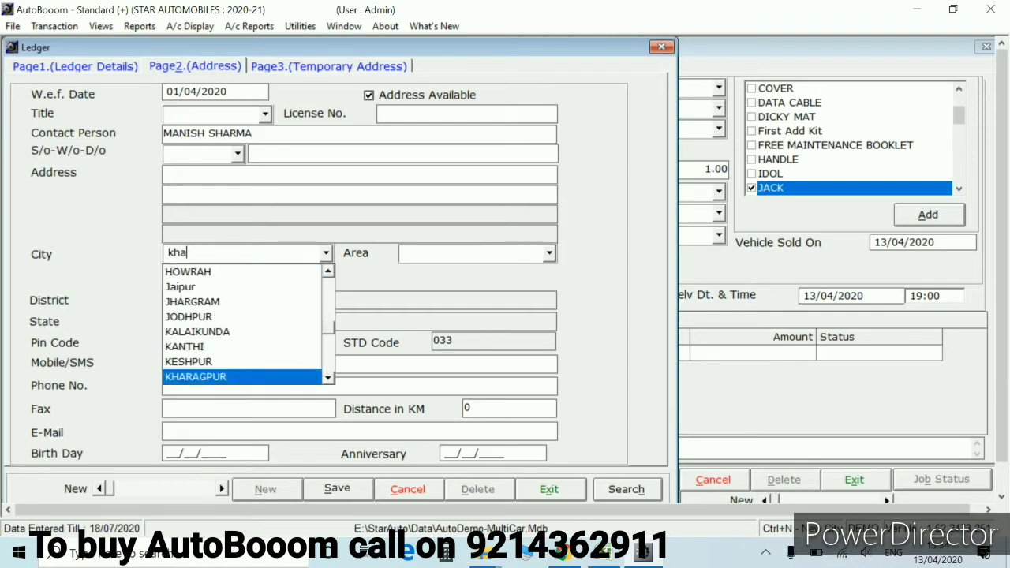
key("BackSpace")
key("BackSpace")
key("BackSpace")
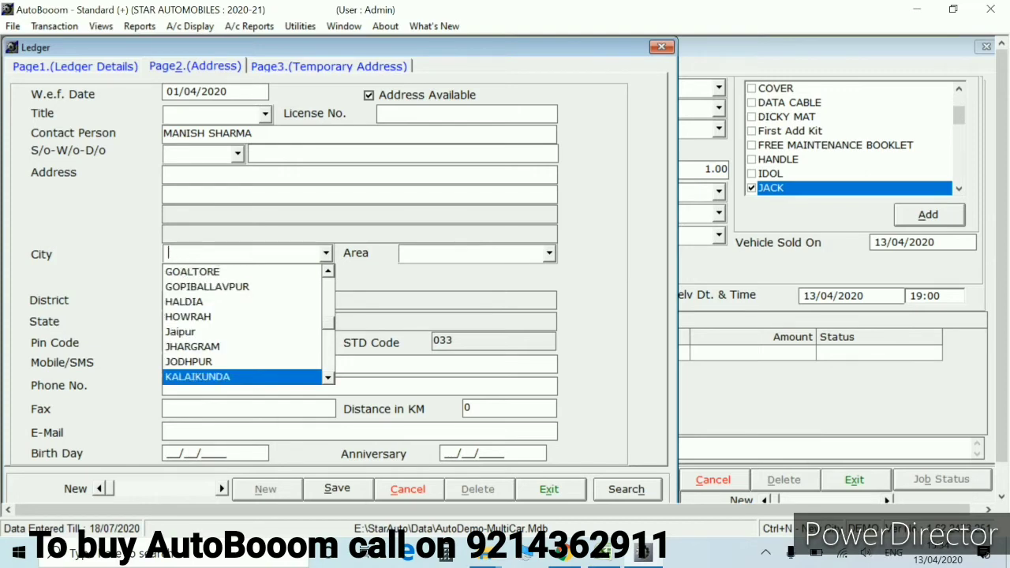
type("kolk")
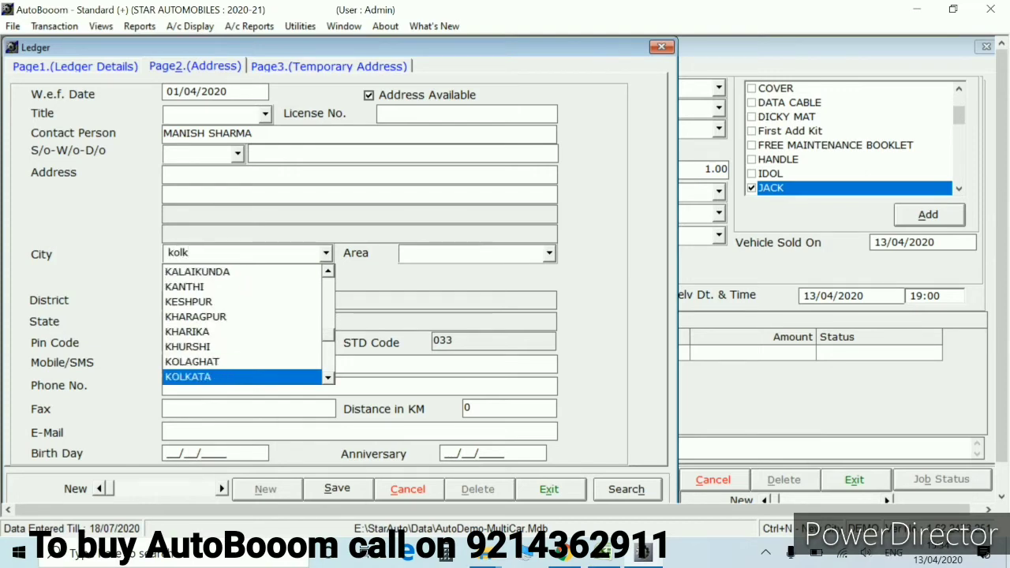
key("Tab")
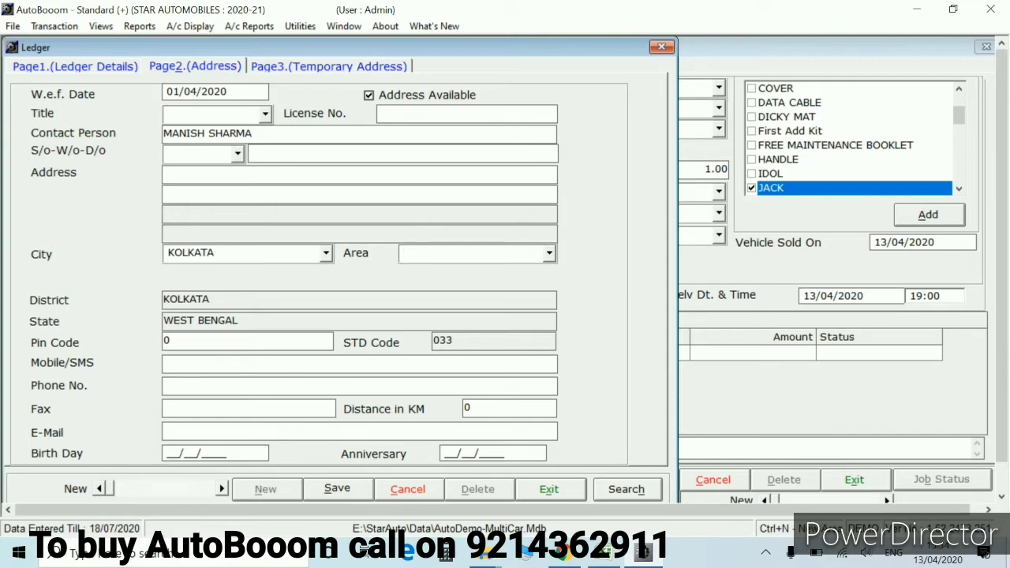
left_click(244, 252)
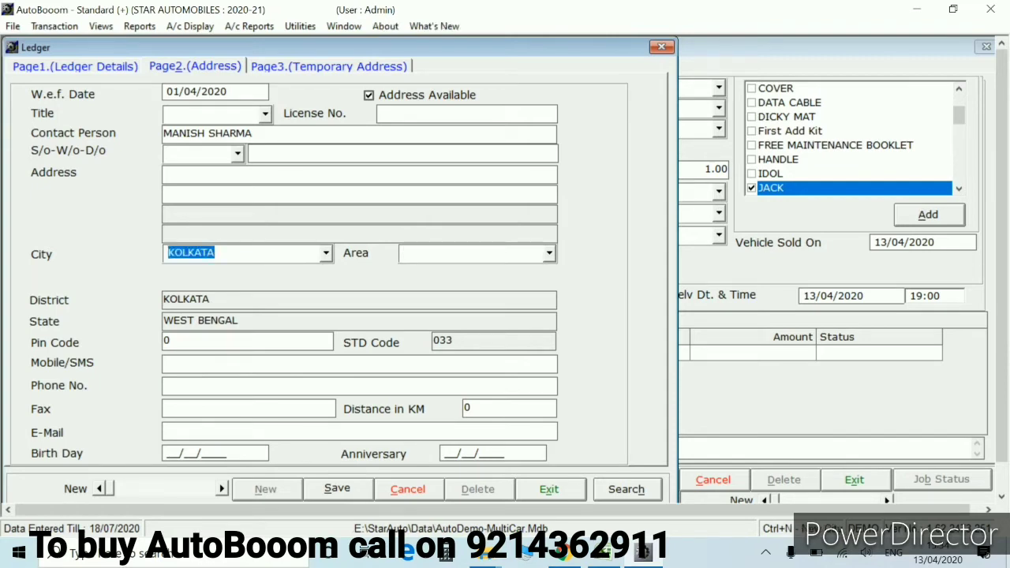
key("ctrl+n")
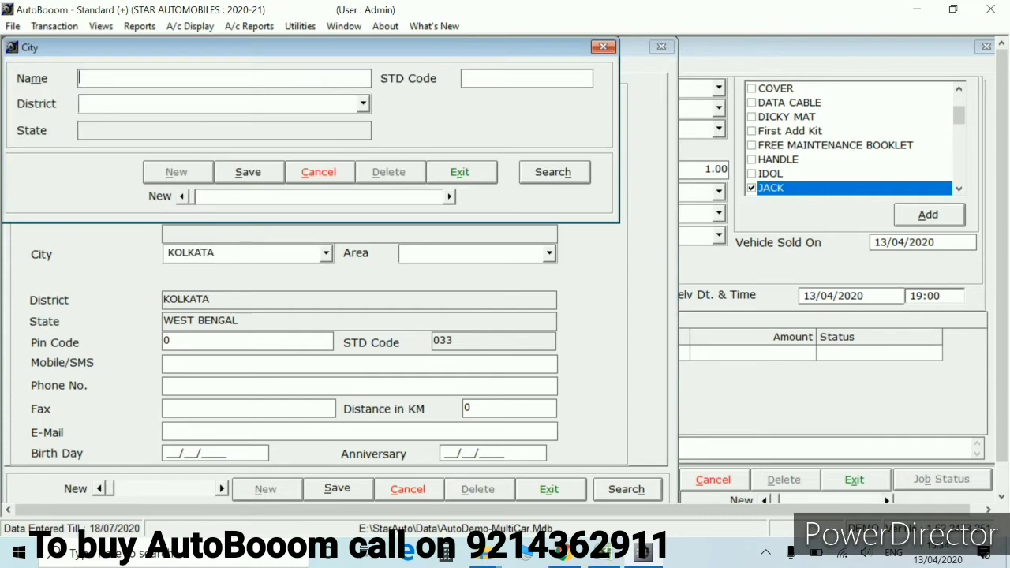
key("Escape")
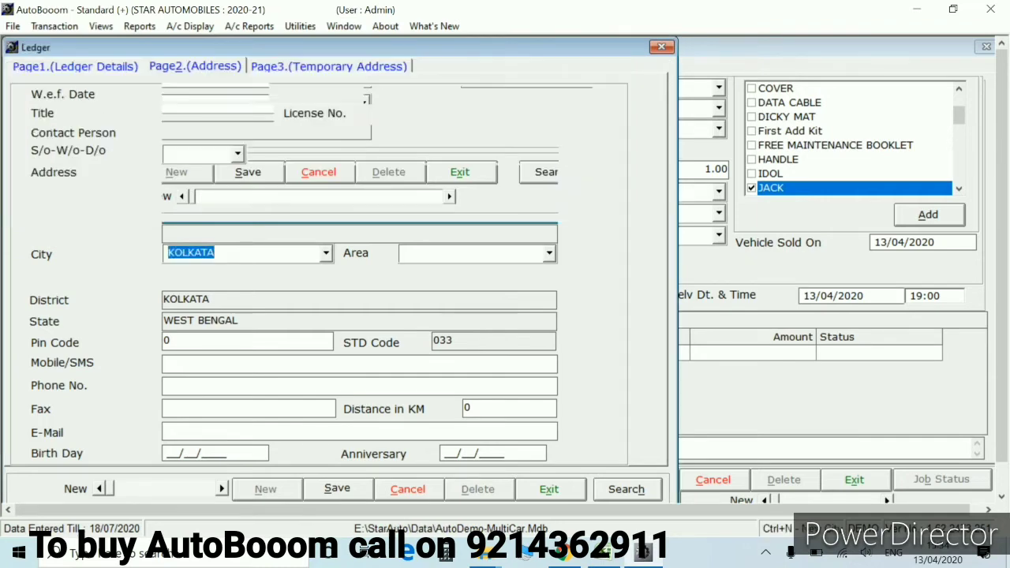
Enter the customer's mobile number and save the ledger
left_click(359, 363)
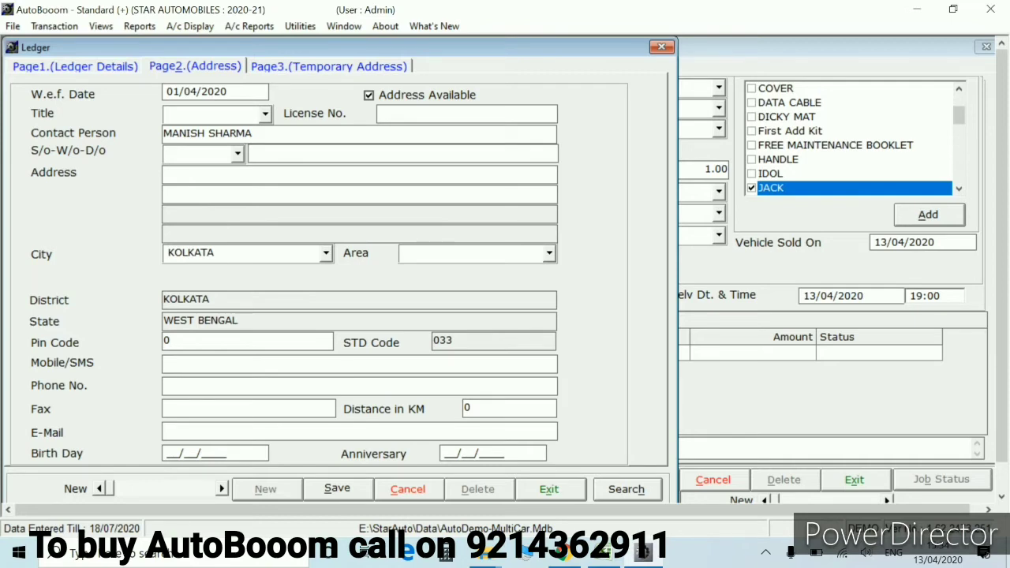
key("Tab")
key("Tab")
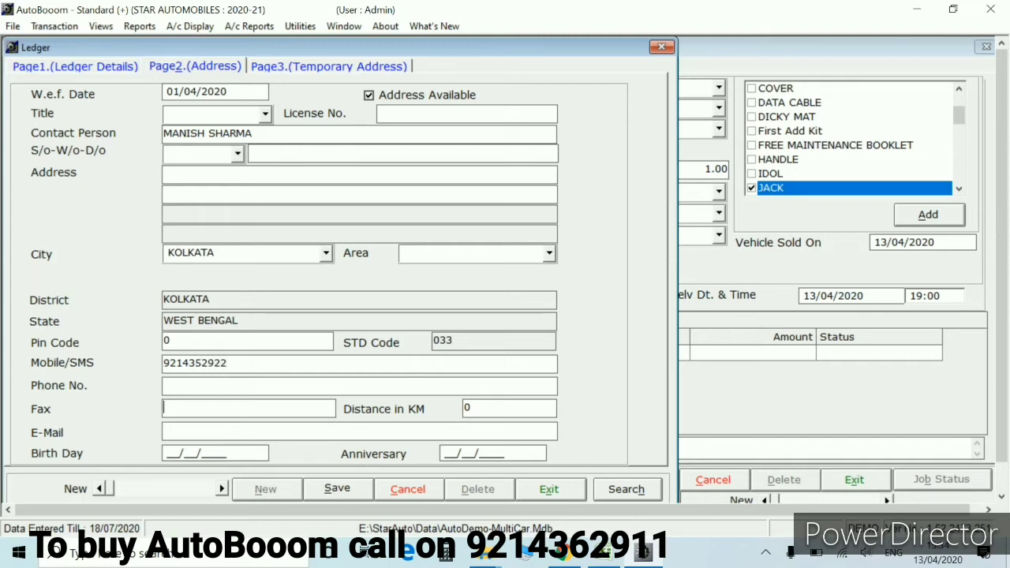
key("Tab")
key("Tab")
key("alt+s")
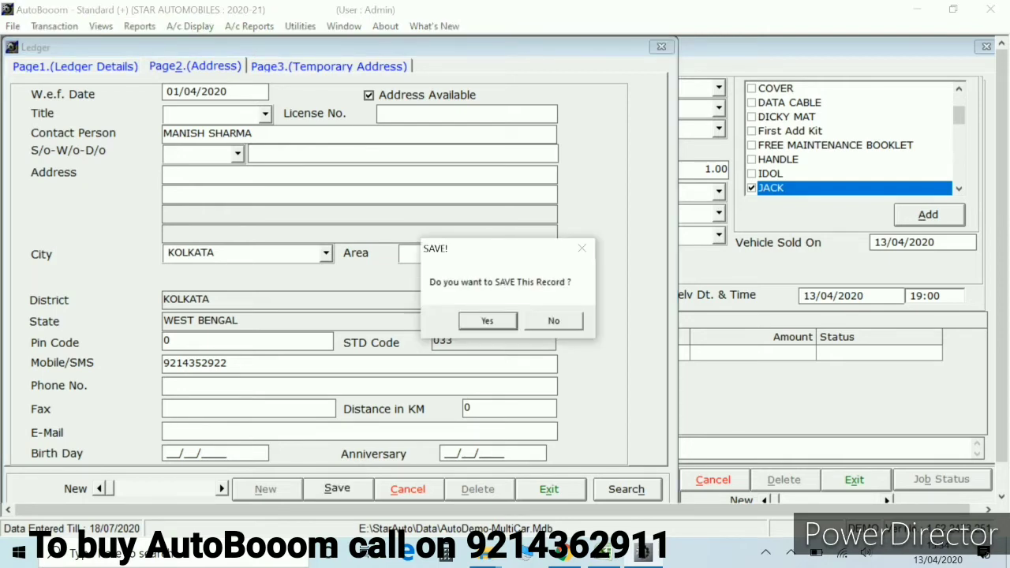
Confirm the ledger save, return to job 391, and set delivery time to 17:00
key("Return")
key("Escape")
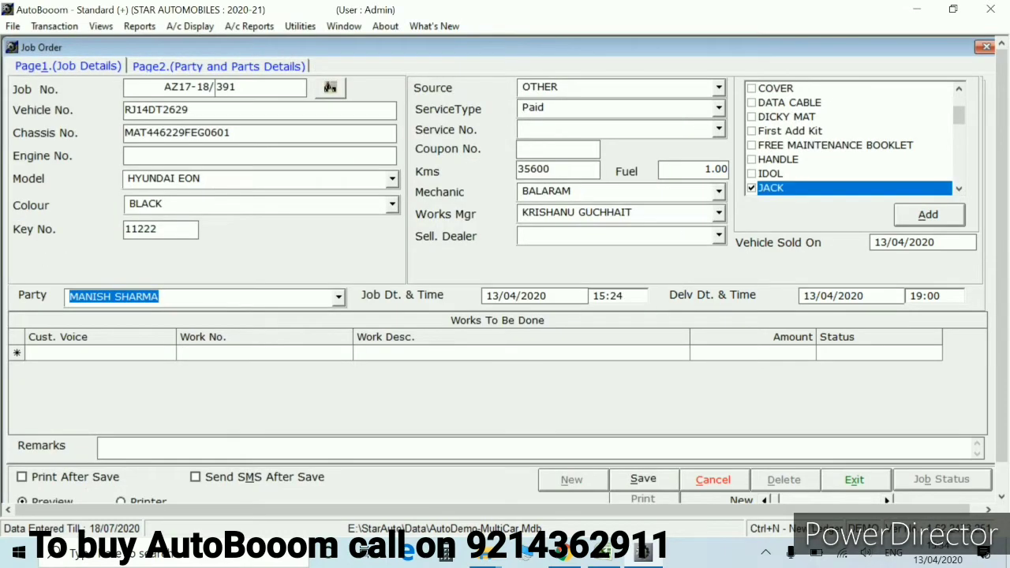
key("Return")
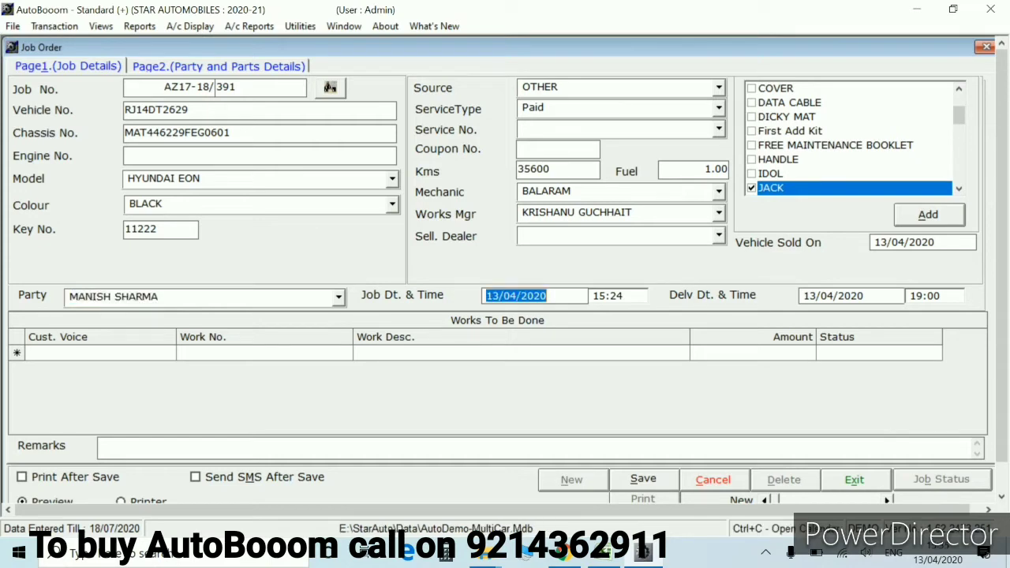
key("Return")
key("Return")
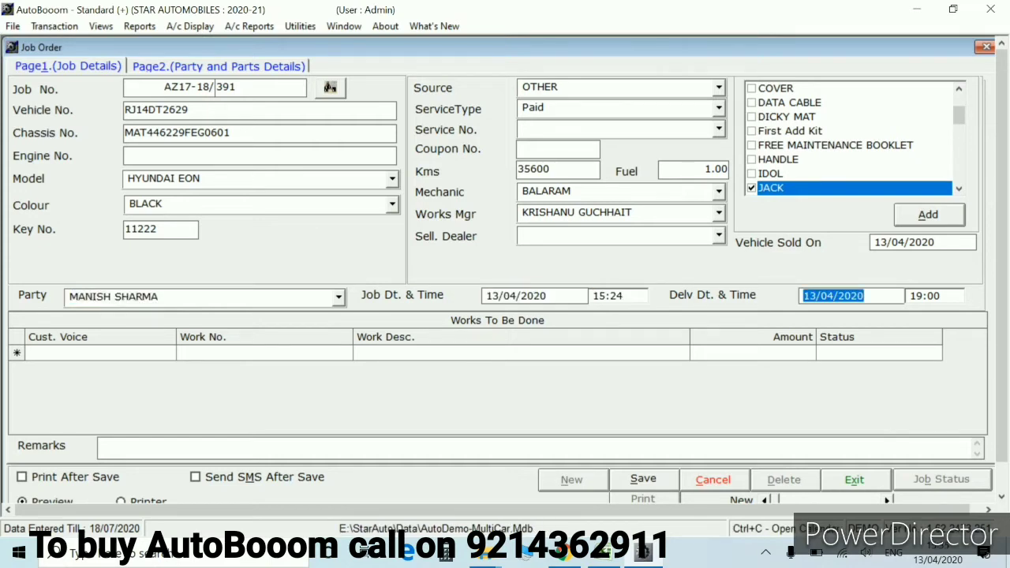
key("Return")
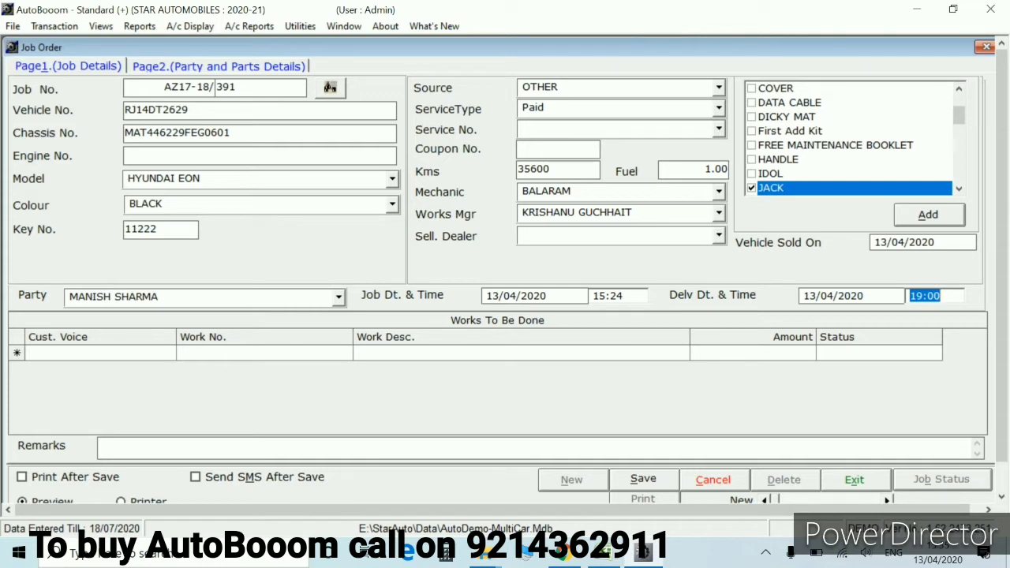
type("17:00")
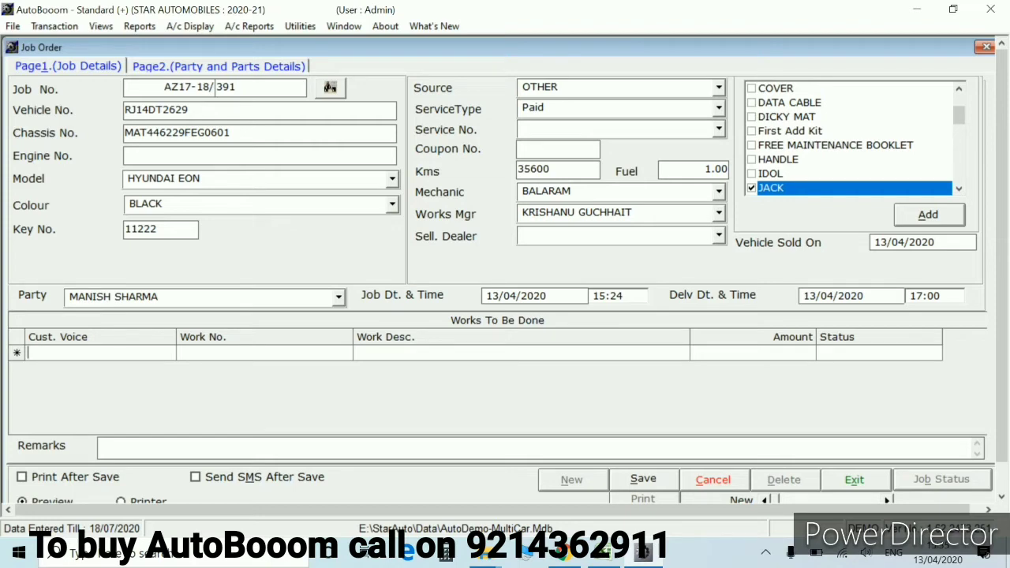
Add a work row with customer voice 'BREAK PROB, AVG PROB' and work code PAID
type("BRE")
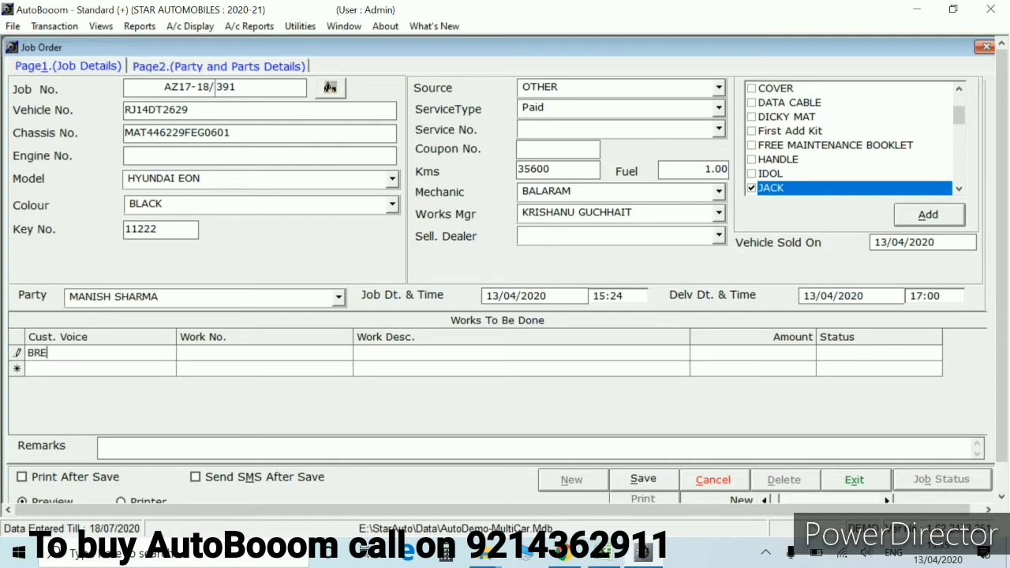
type("AK PROB,")
type("AVG PROB")
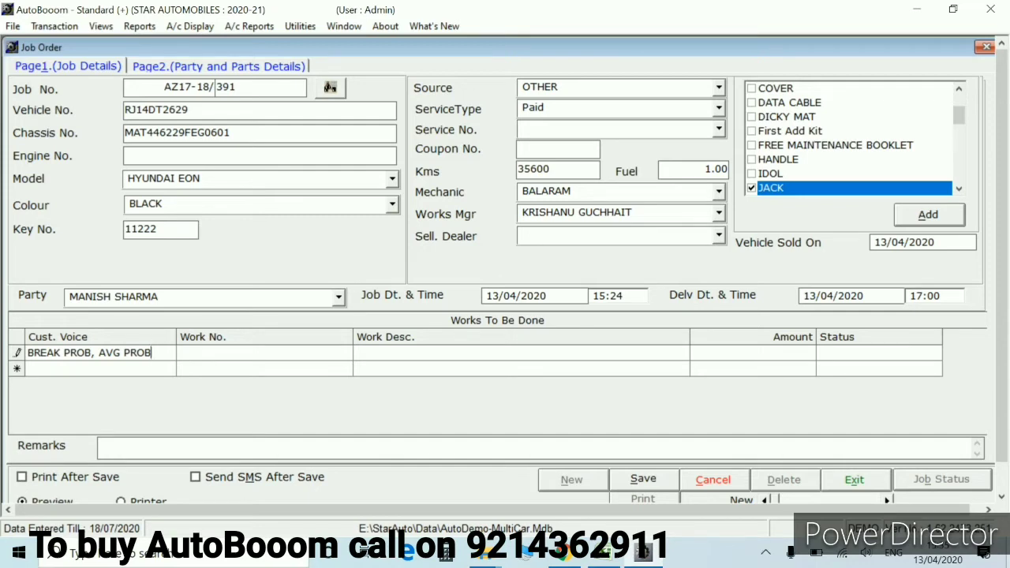
left_click(182, 352)
type("P")
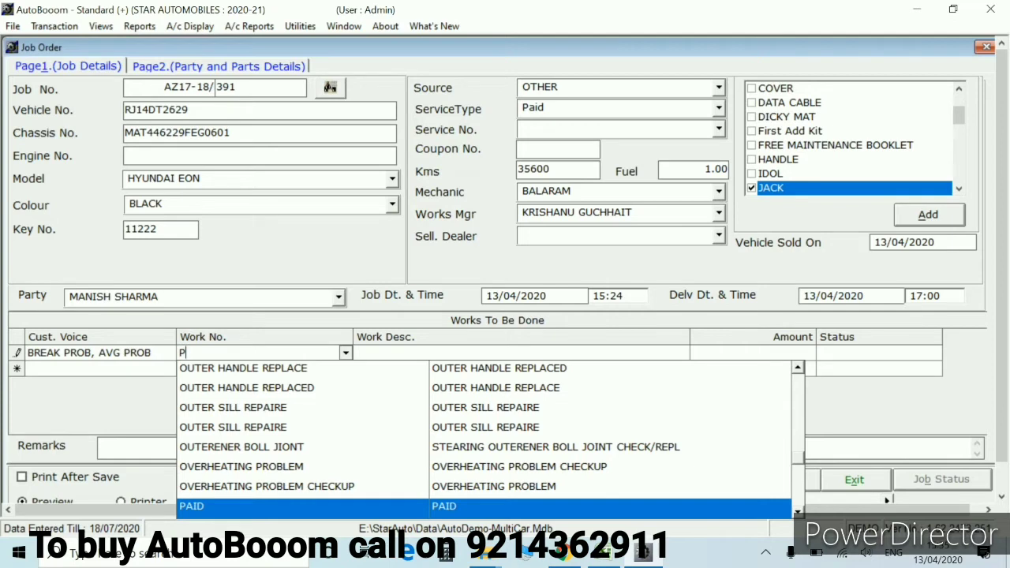
type("AID")
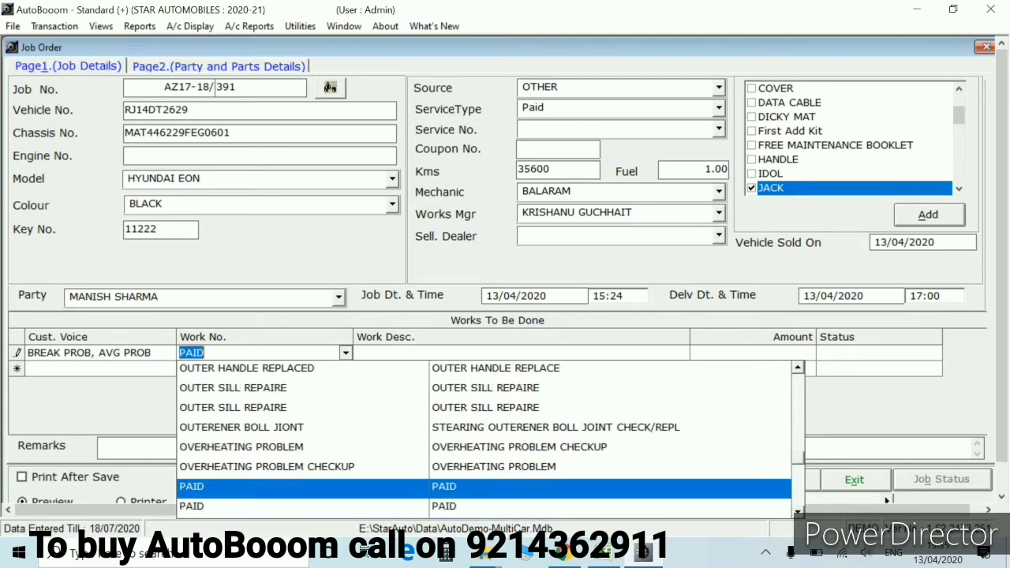
key("Return")
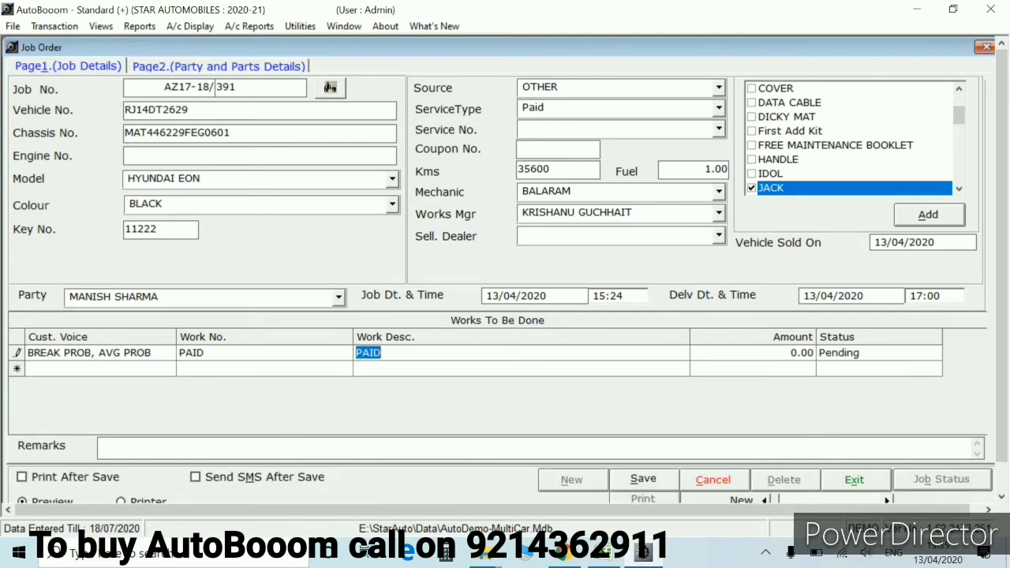
key("Return")
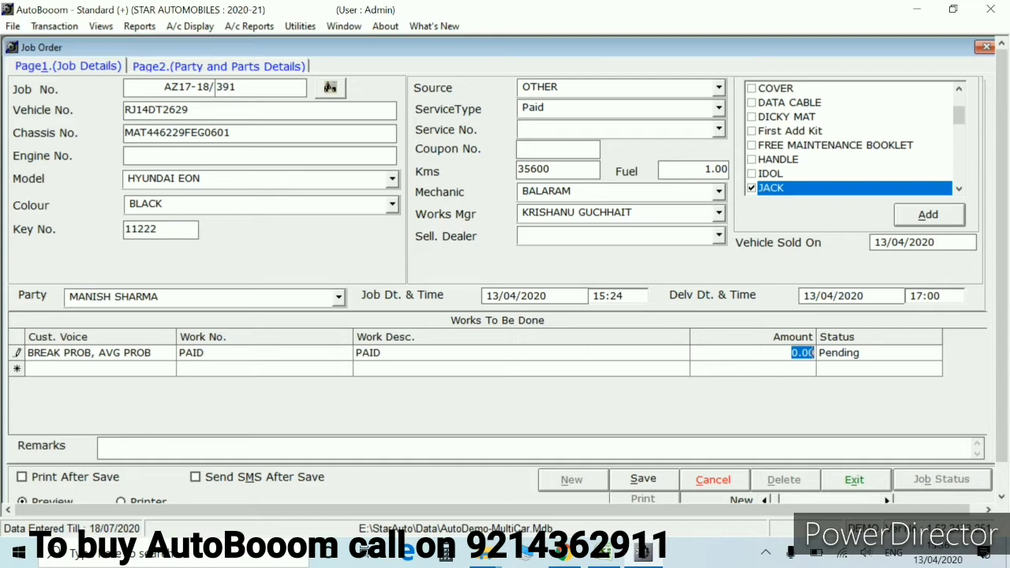
key("alt+f")
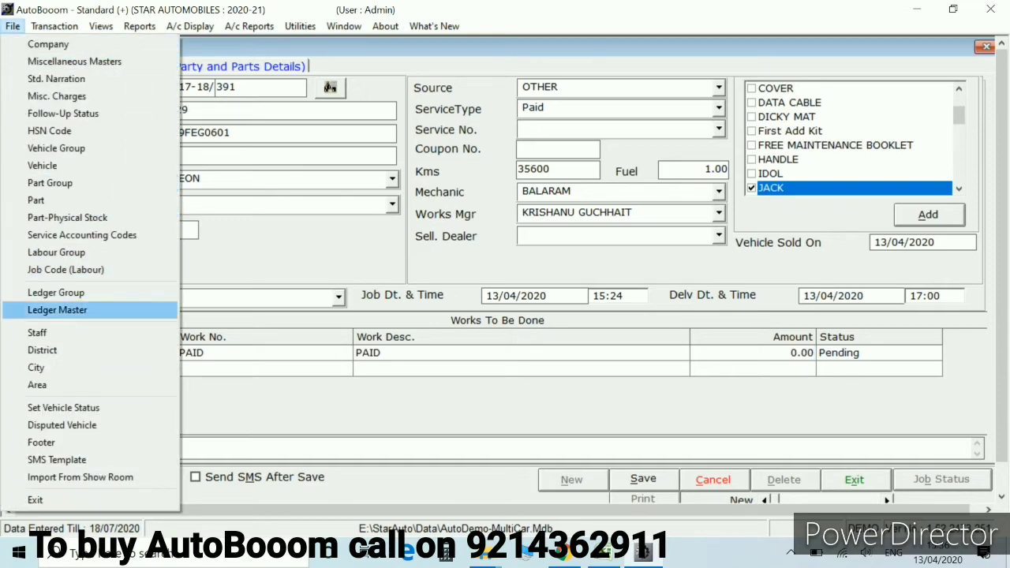
key("Up")
key("Up")
key("Up")
key("Down")
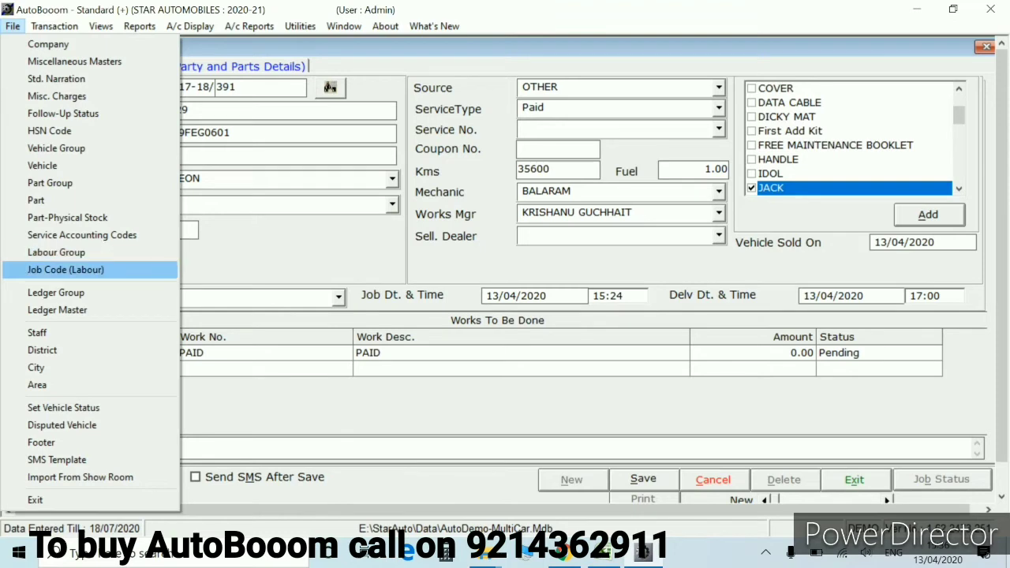
key("Return")
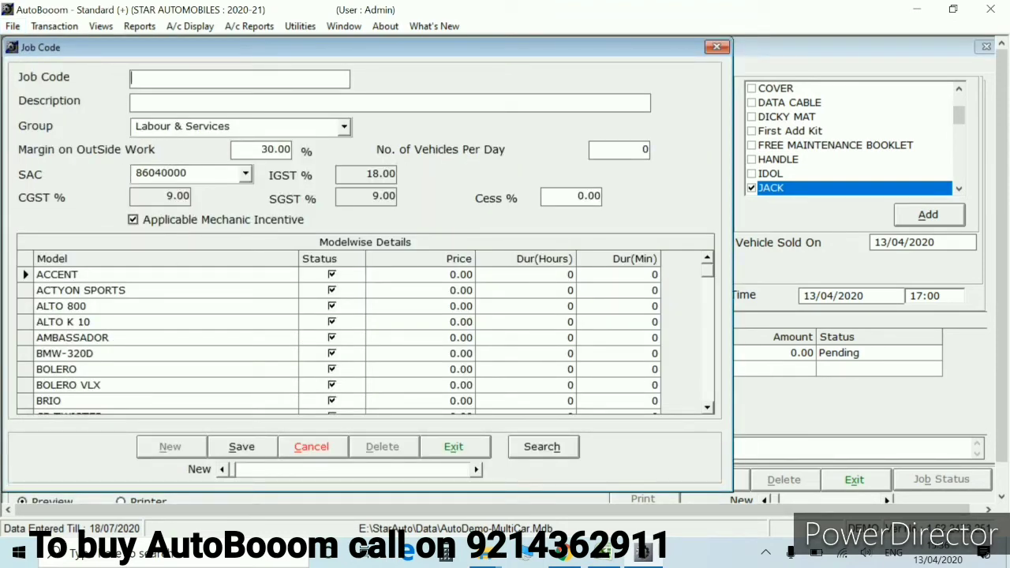
left_click(464, 337)
left_click(465, 273)
left_click(542, 446)
type("pa")
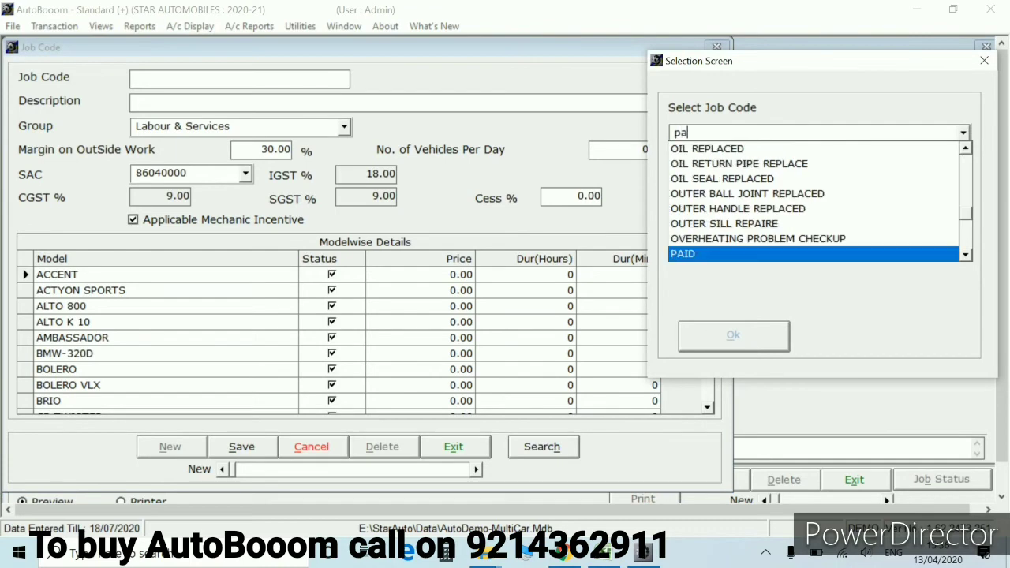
key("Return")
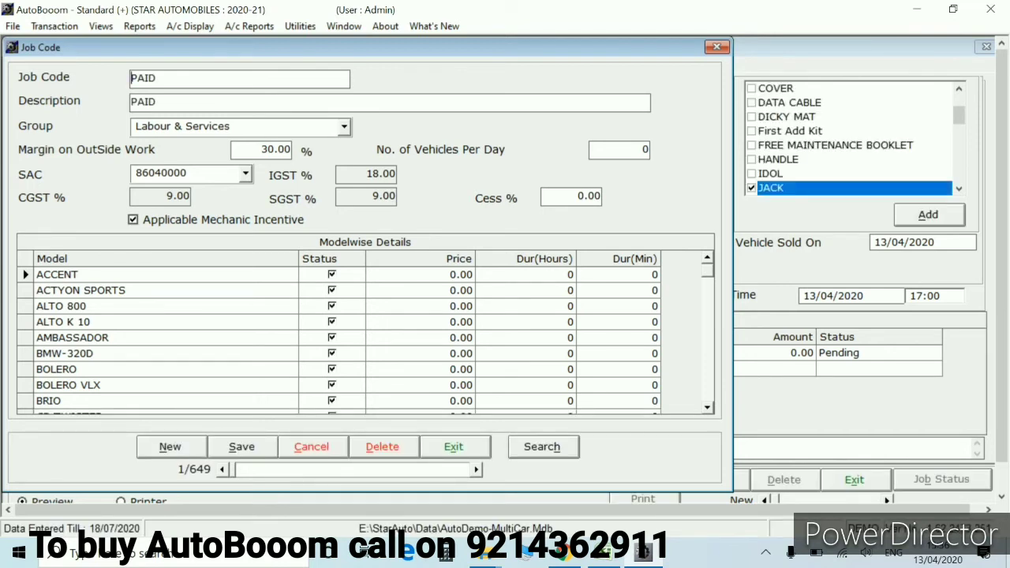
key("Escape")
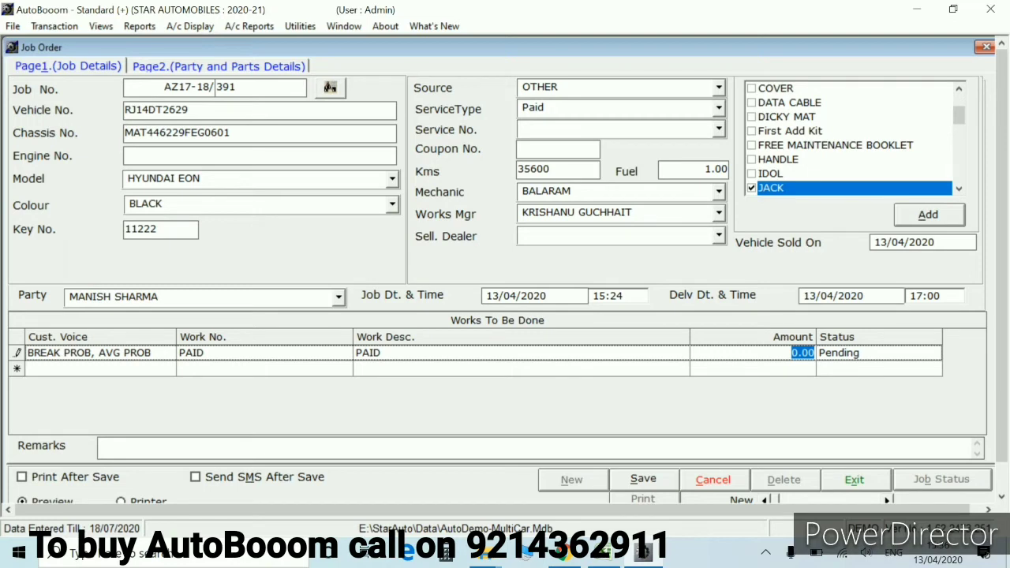
Price the PAID work at 500, save job 391, and show its Party and Parts Details page
key("End")
key("BackSpace")
key("BackSpace")
key("BackSpace")
key("BackSpace")
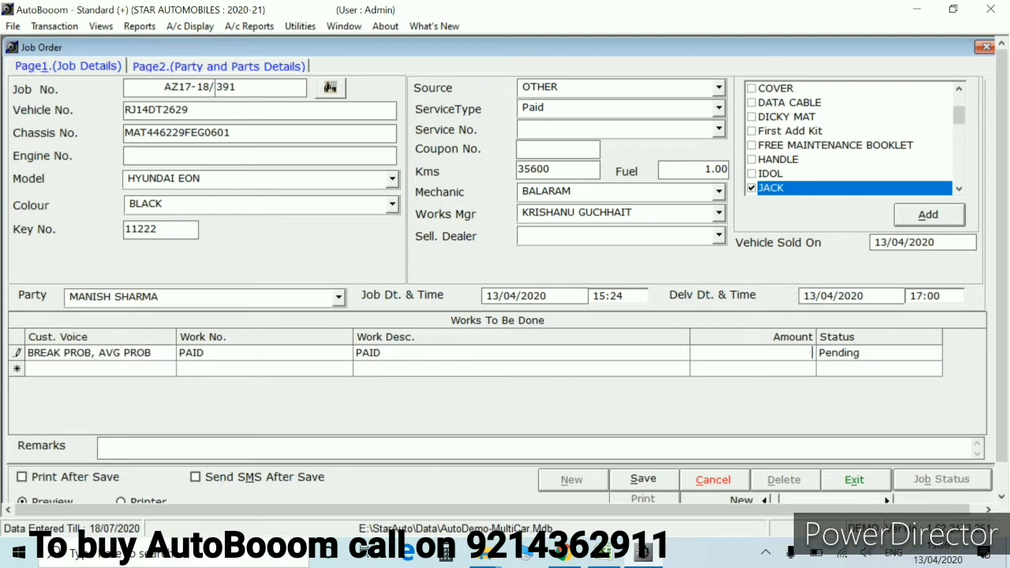
type("500")
key("Return")
key("alt+s")
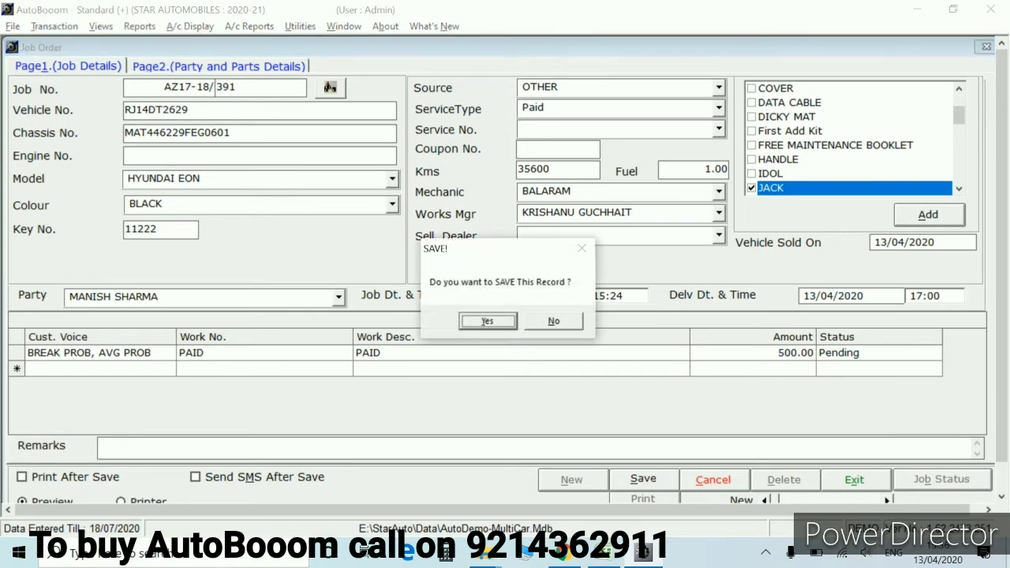
key("Return")
key("ctrl+Tab")
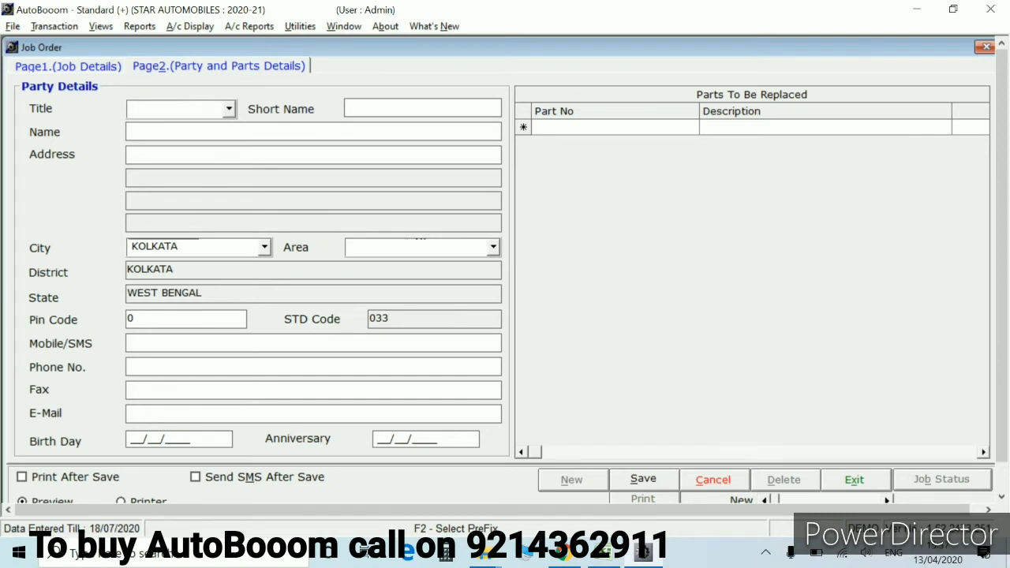
Close job order 391 and open a new Estimate form, document number 2
key("Escape")
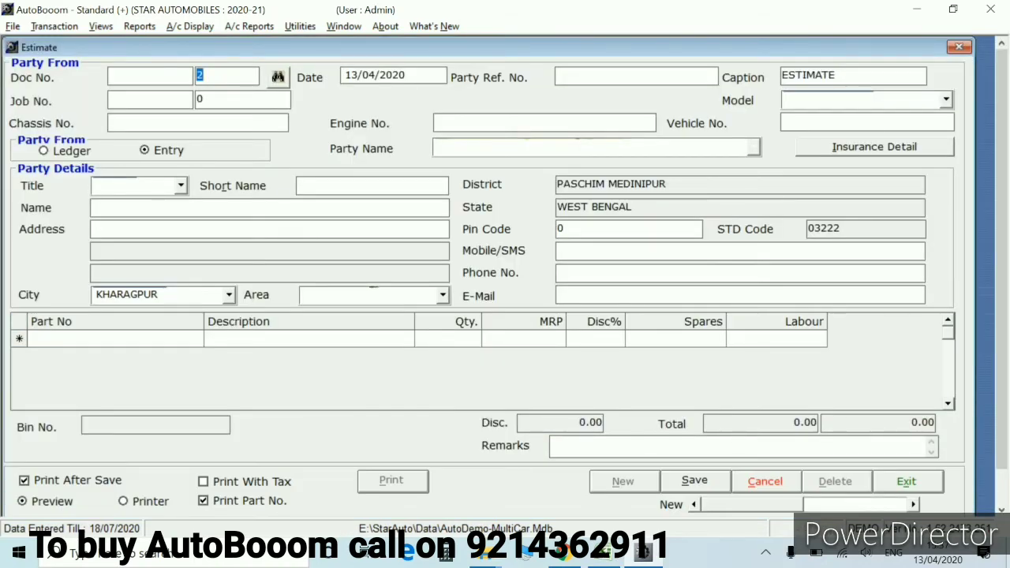
key("Escape")
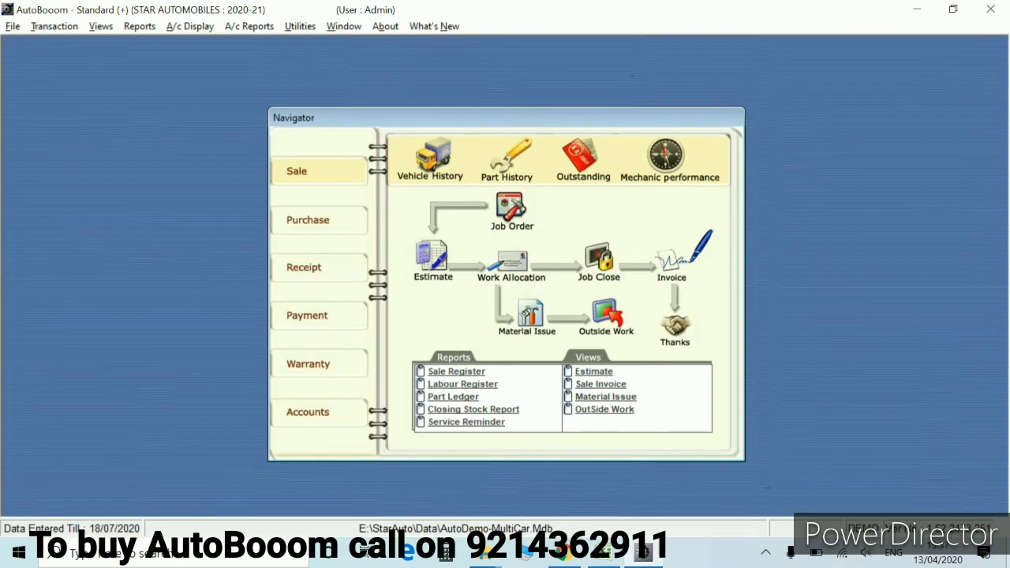
left_click(511, 209)
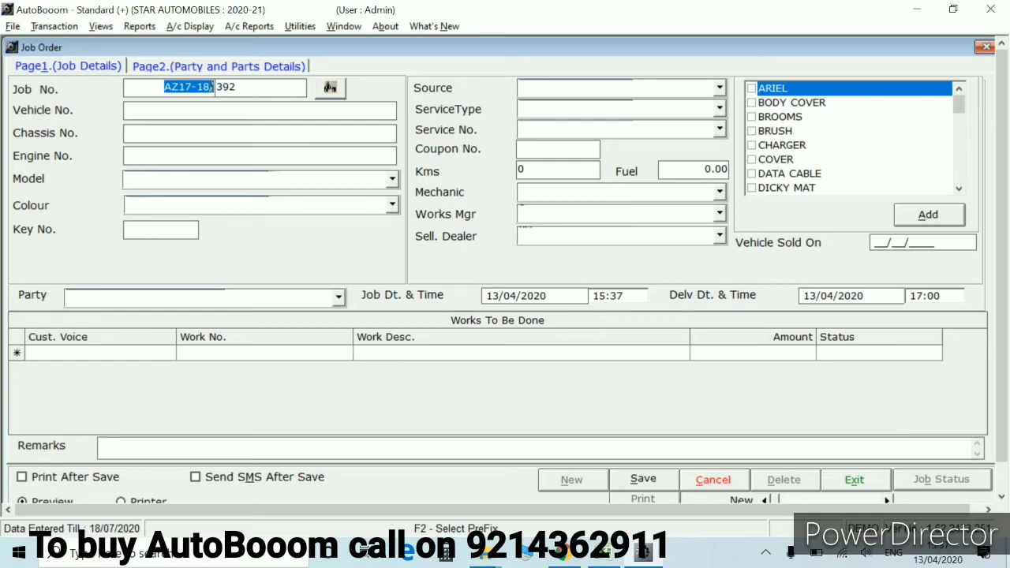
key("Escape")
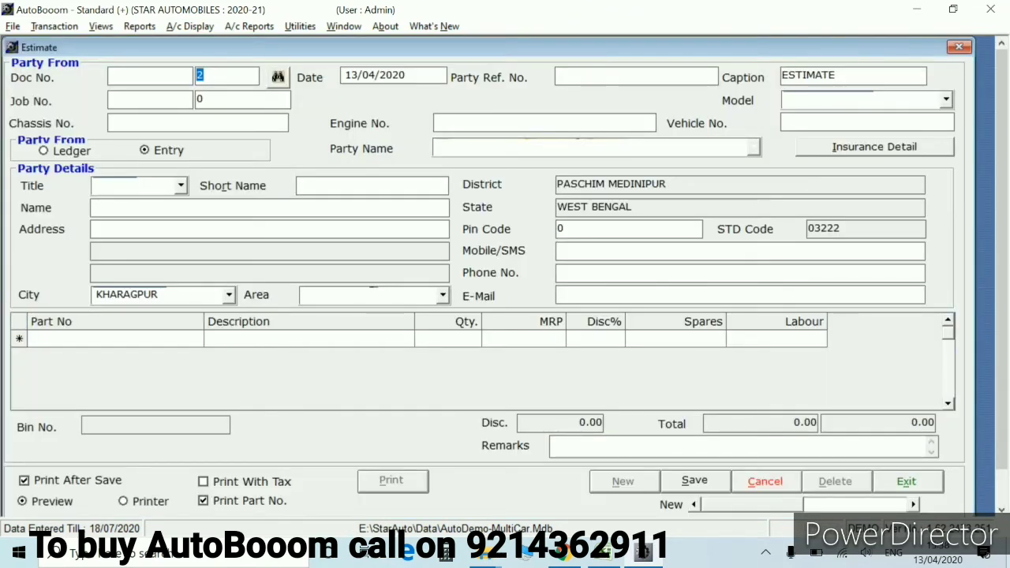
Load job 391's customer and details into the estimate
key("Return")
key("Return")
key("Return")
key("Return")
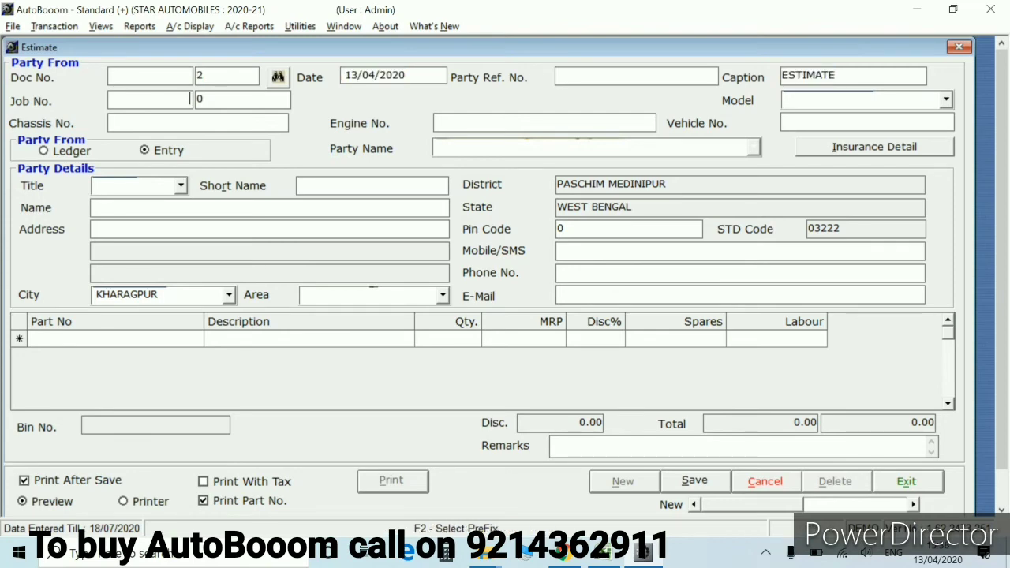
key("F2")
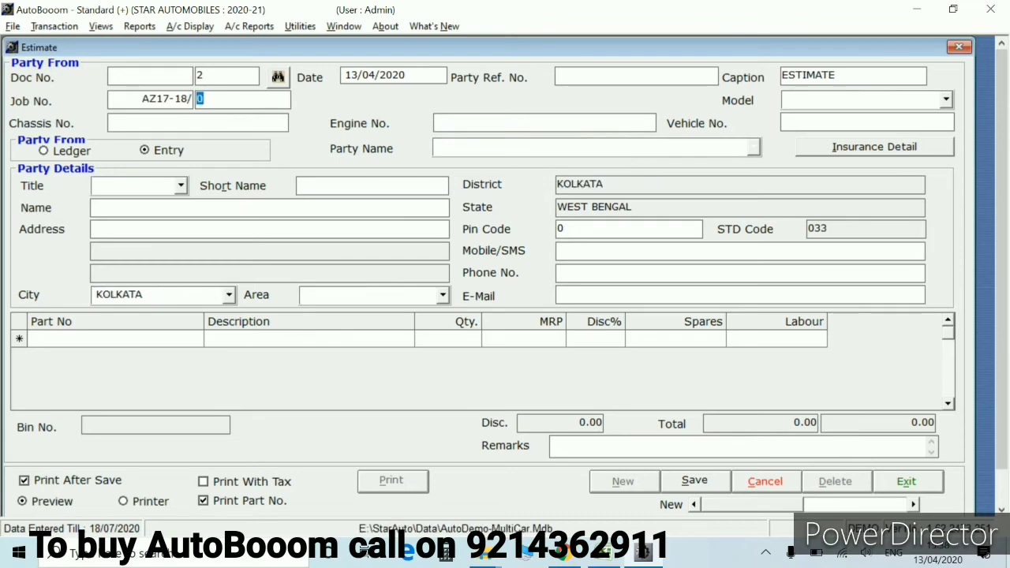
type("391")
key("Return")
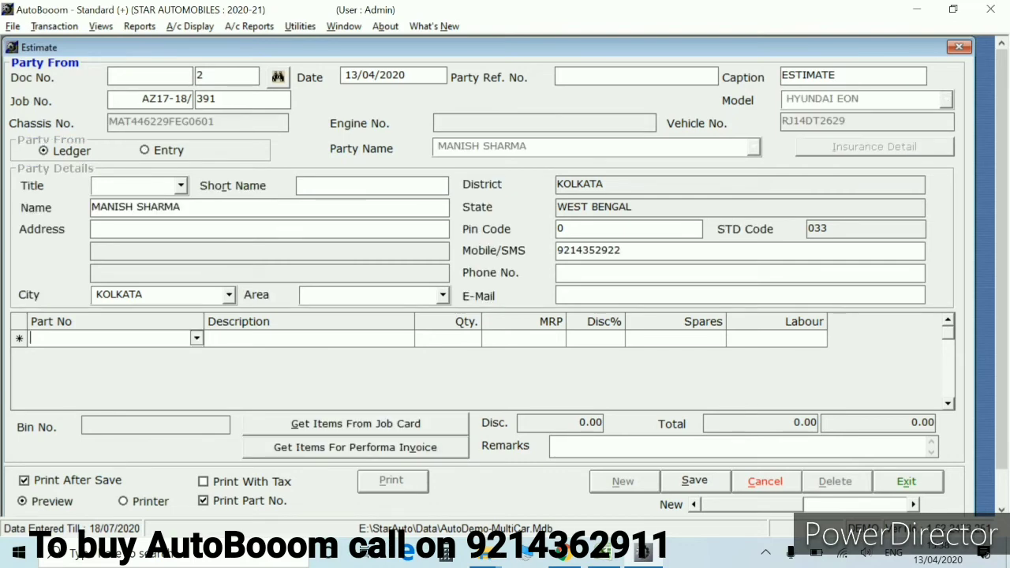
Add parts ENGOIL0W20-3.5L engine oil (qty 1) and 41100020 DISC ASSY - CLUTCH (SANTRO)
type("E")
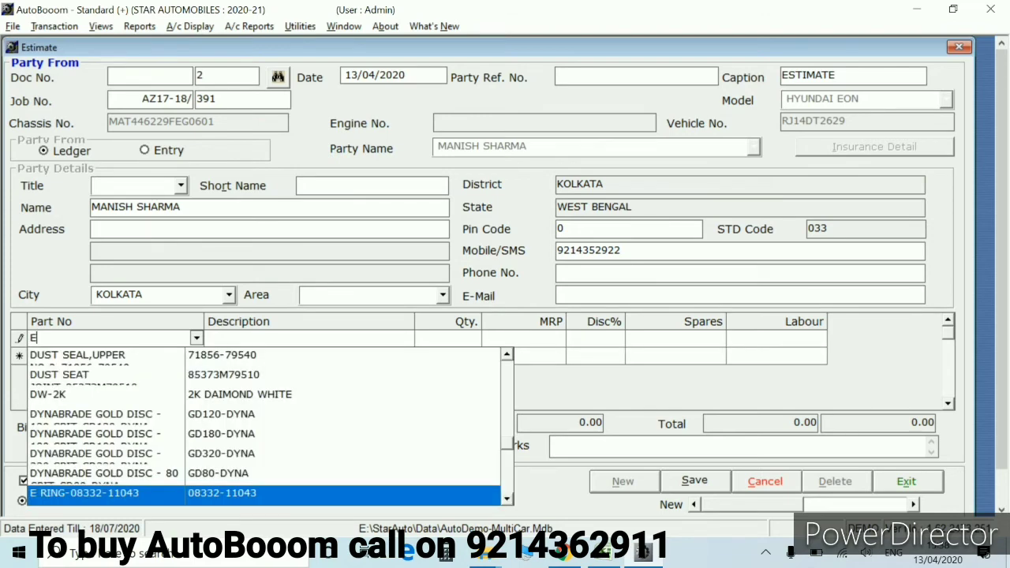
type("N")
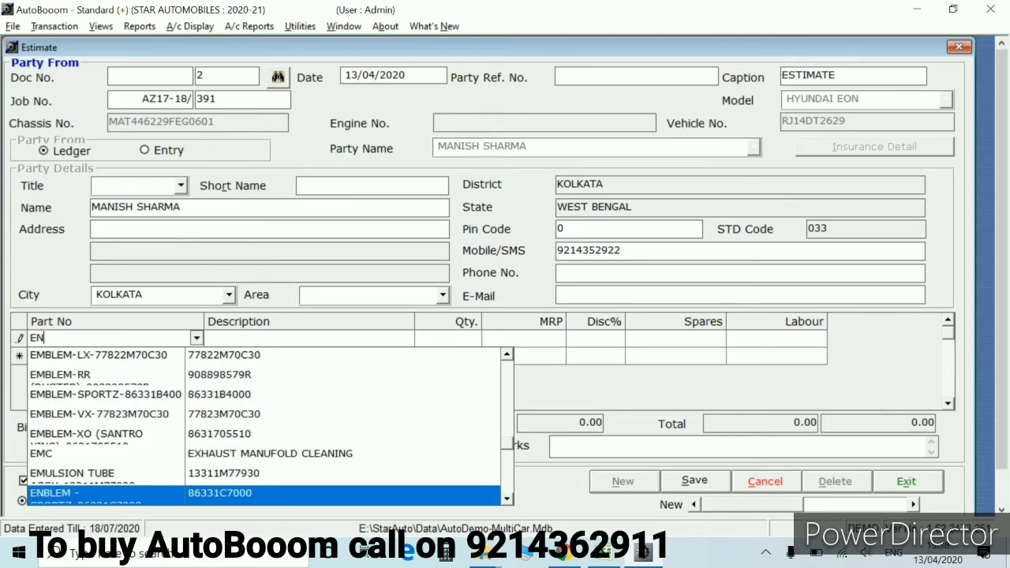
type("GO")
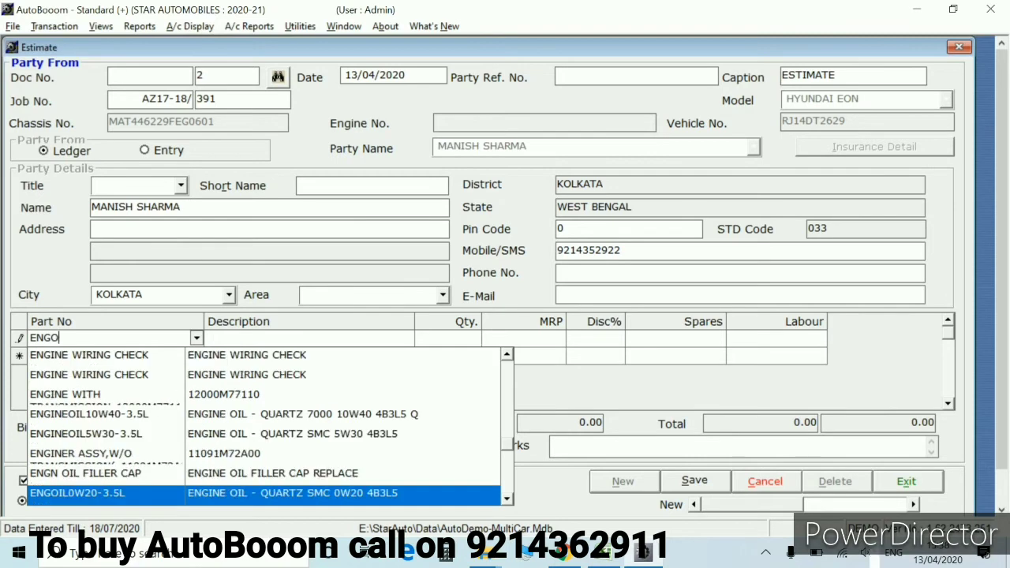
key("Return")
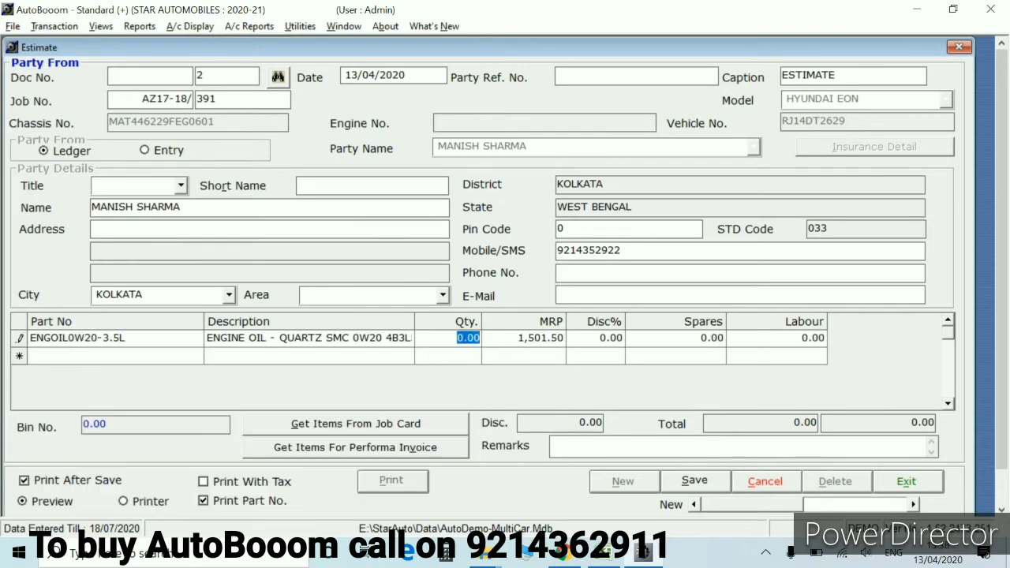
type("1")
key("Return")
key("Return")
key("Return")
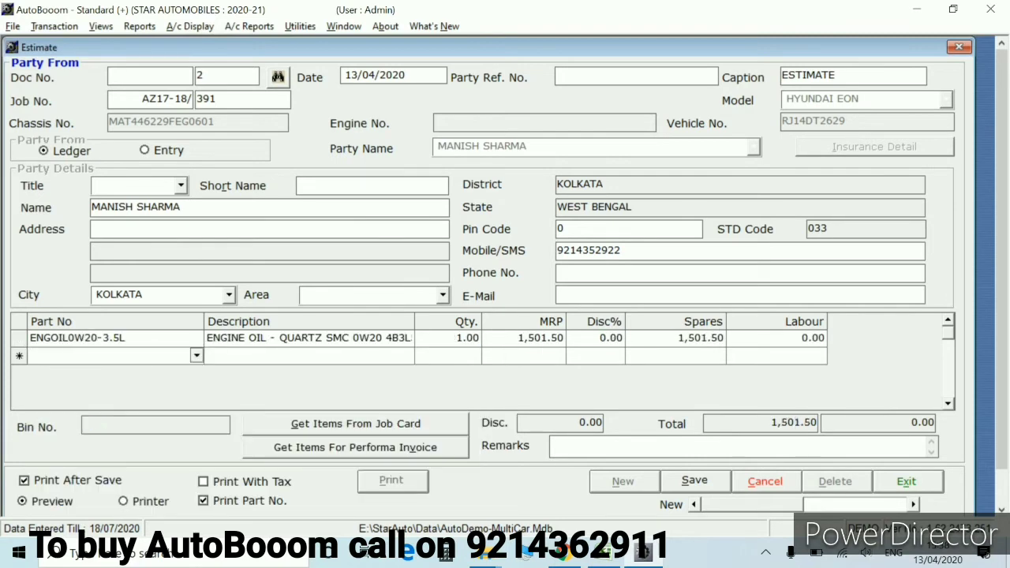
type("4")
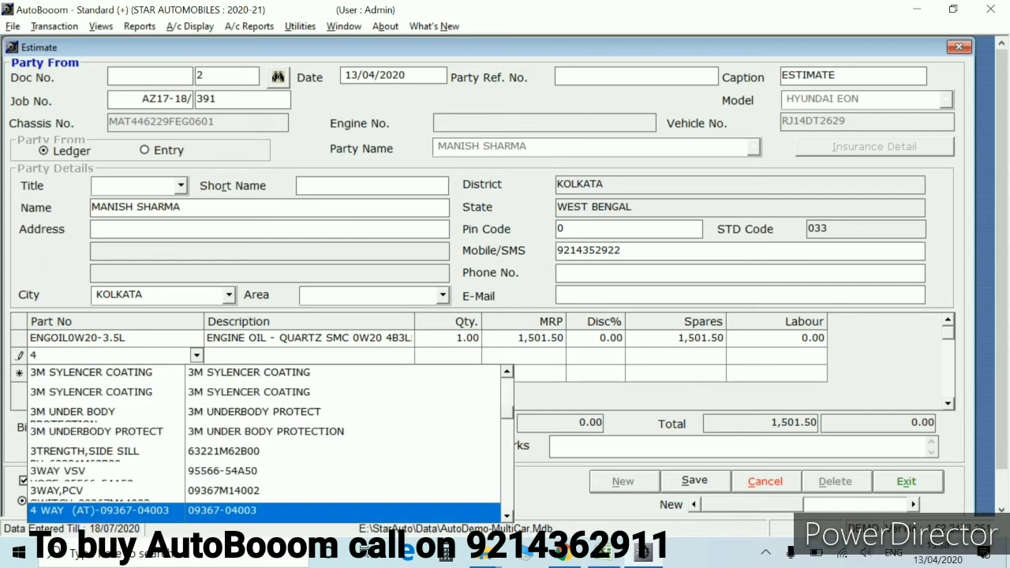
type("11")
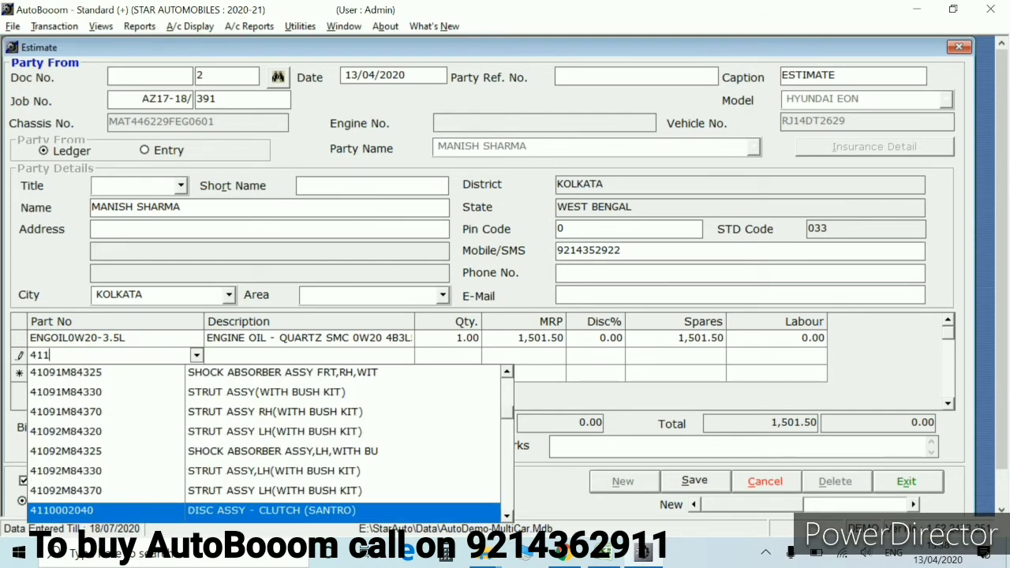
type("00020")
key("Return")
key("Return")
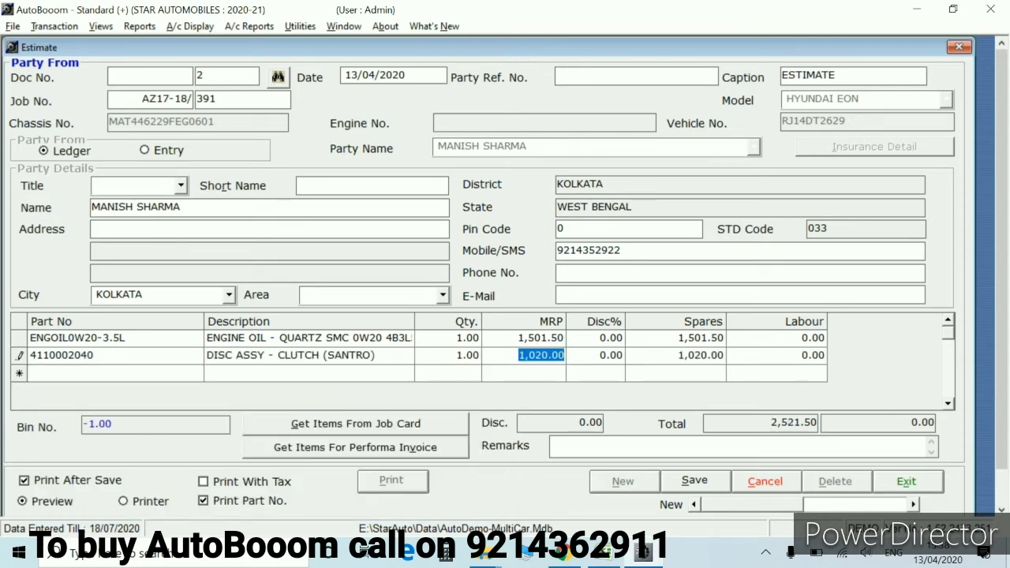
key("Return")
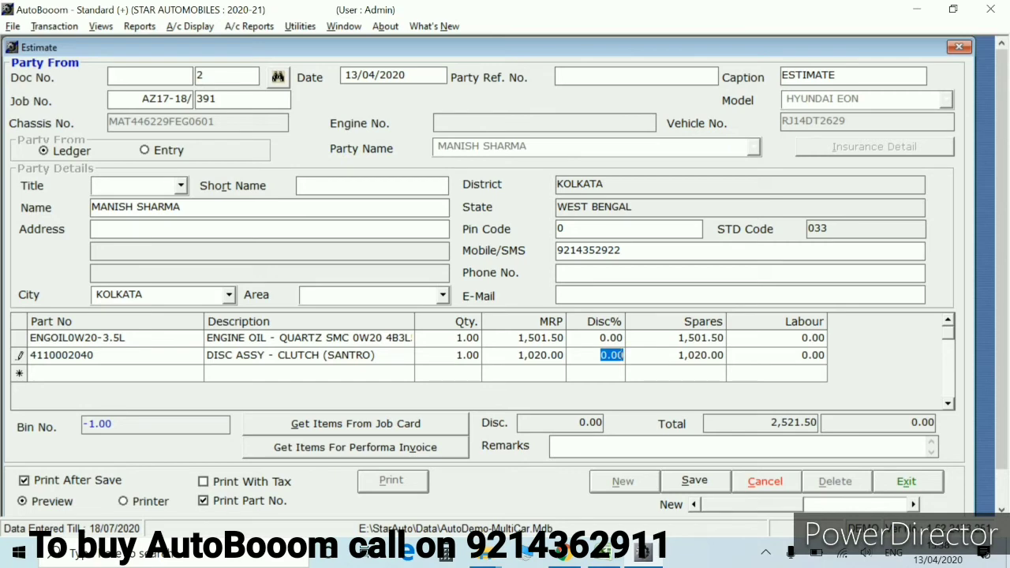
key("Return")
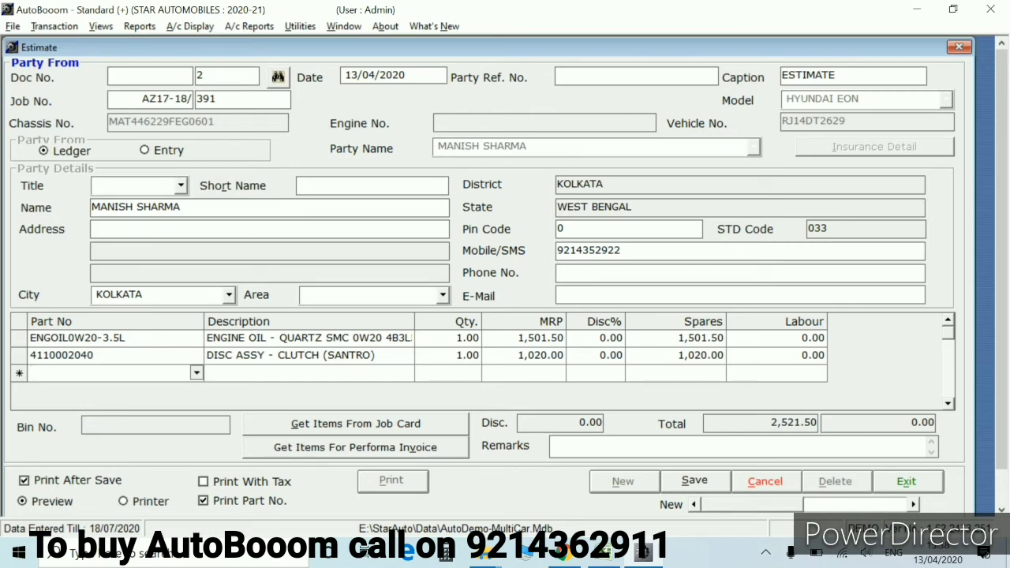
Add part 34812-63B01 fuel inlet bracket with quantity 1
type("34")
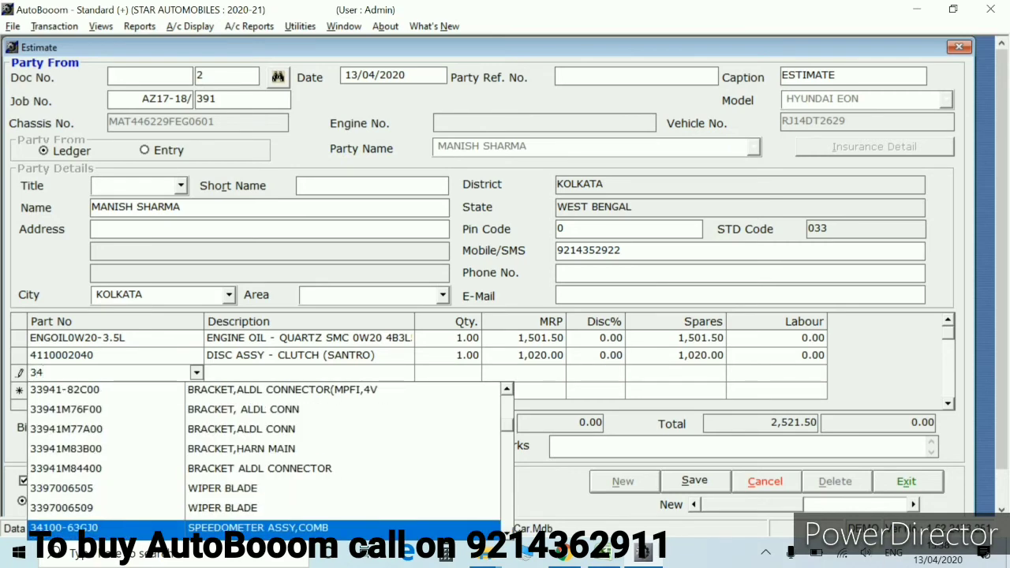
type("81")
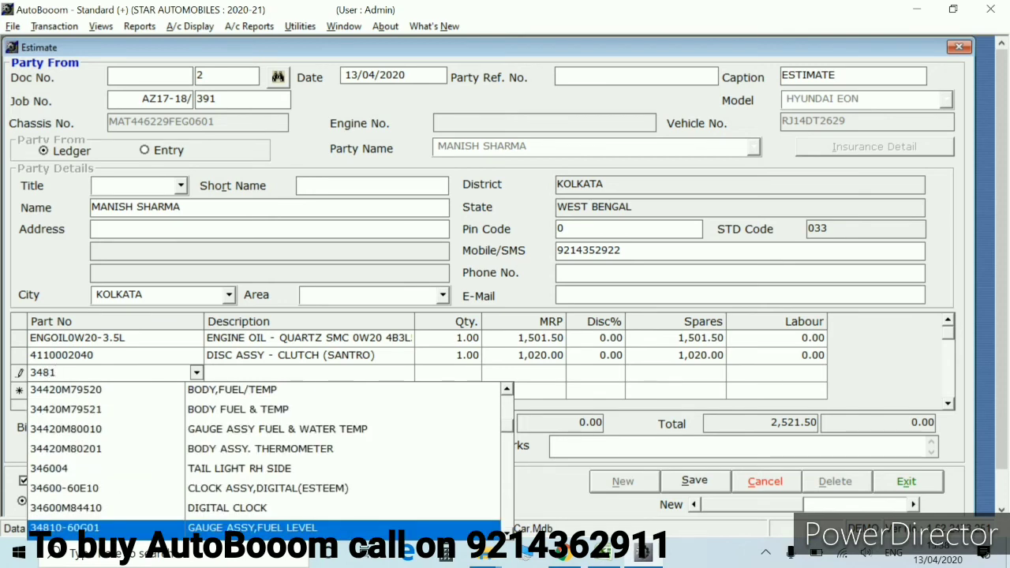
type("2")
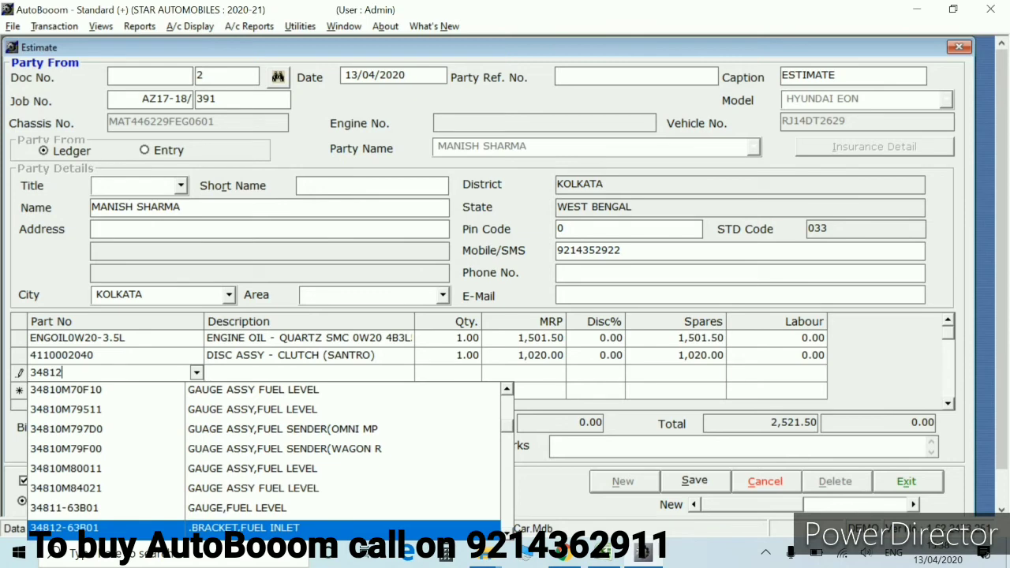
type("-")
key("Return")
type("1")
key("Return")
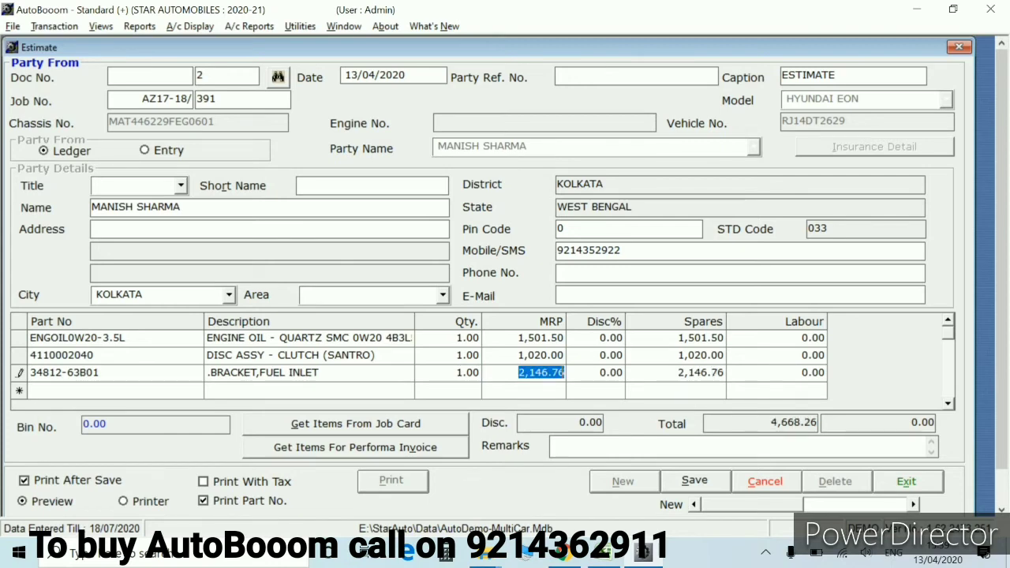
key("Return")
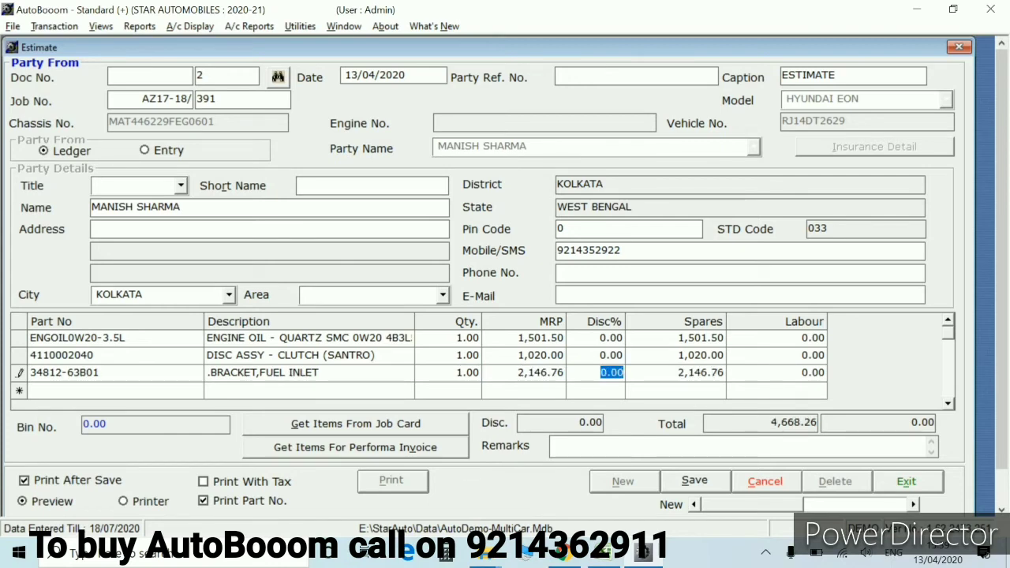
Save the estimate with Print With Tax ticked and review its preview
left_click(203, 481)
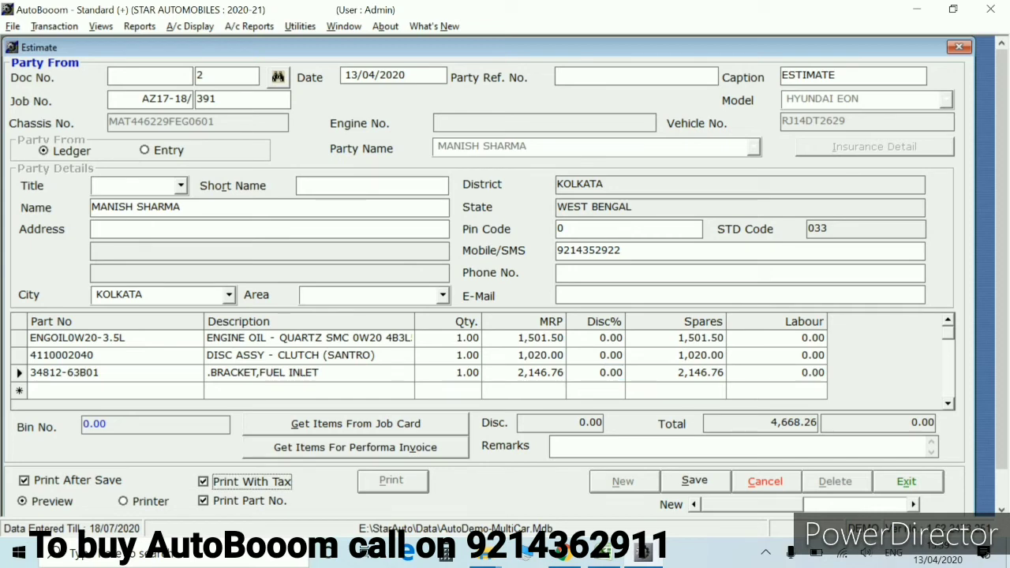
key("alt+s")
key("Return")
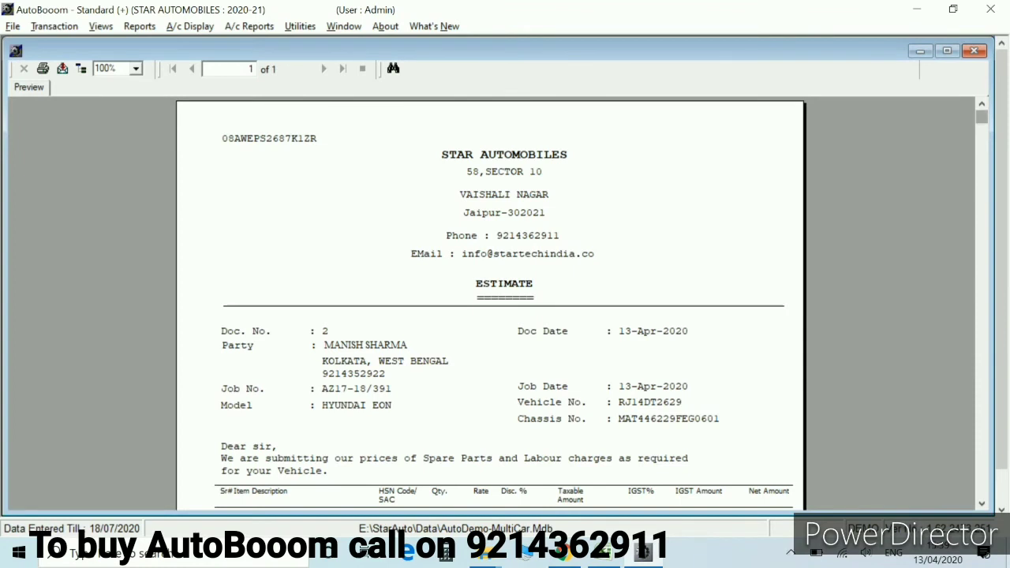
scroll(489, 308, "down", 3)
scroll(490, 308, "down", 8)
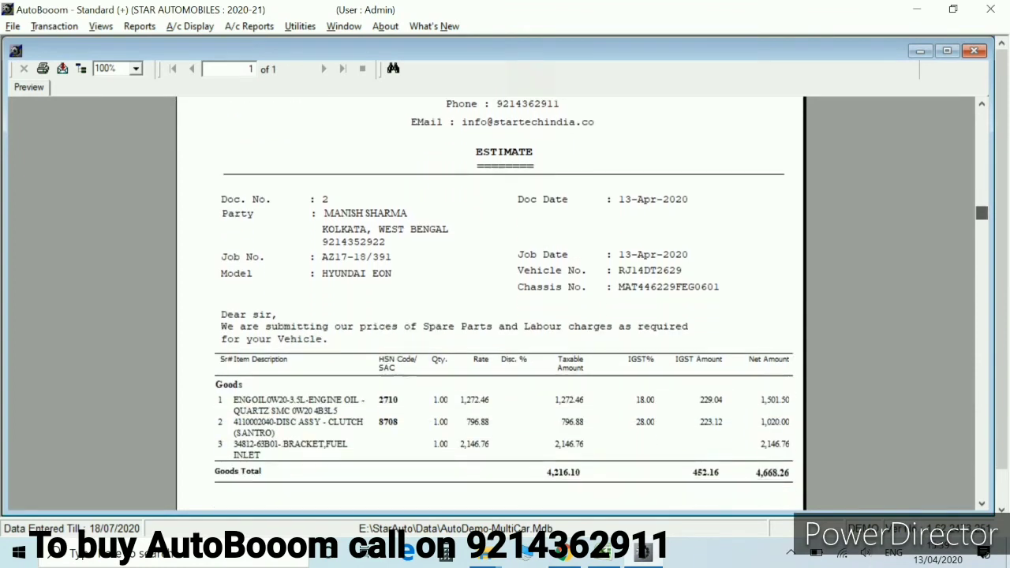
scroll(490, 308, "down", 6)
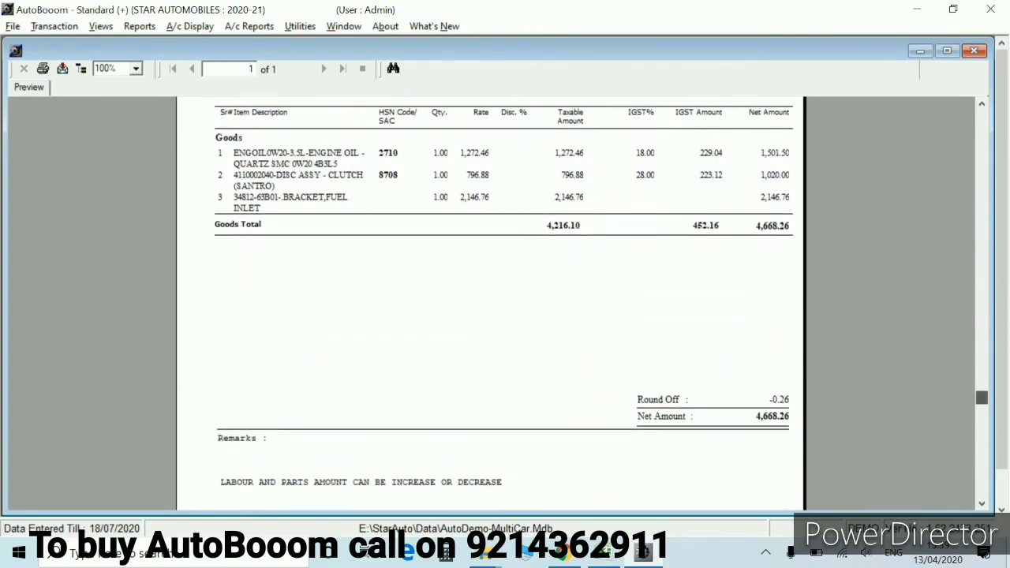
scroll(489, 308, "up", 4)
scroll(490, 308, "up", 13)
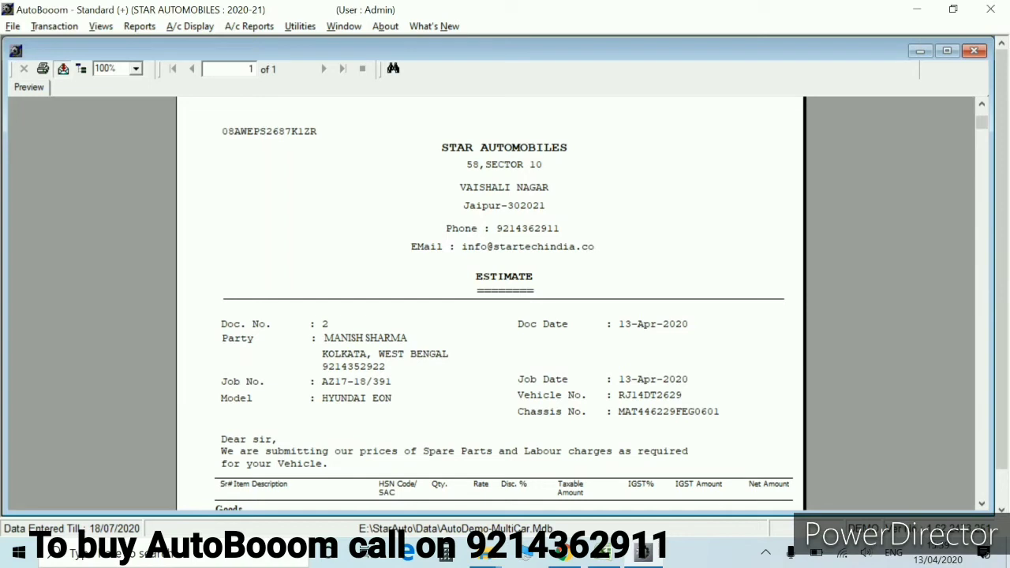
Skip exporting, print the estimate, then close it and open Work Allocation
left_click(62, 69)
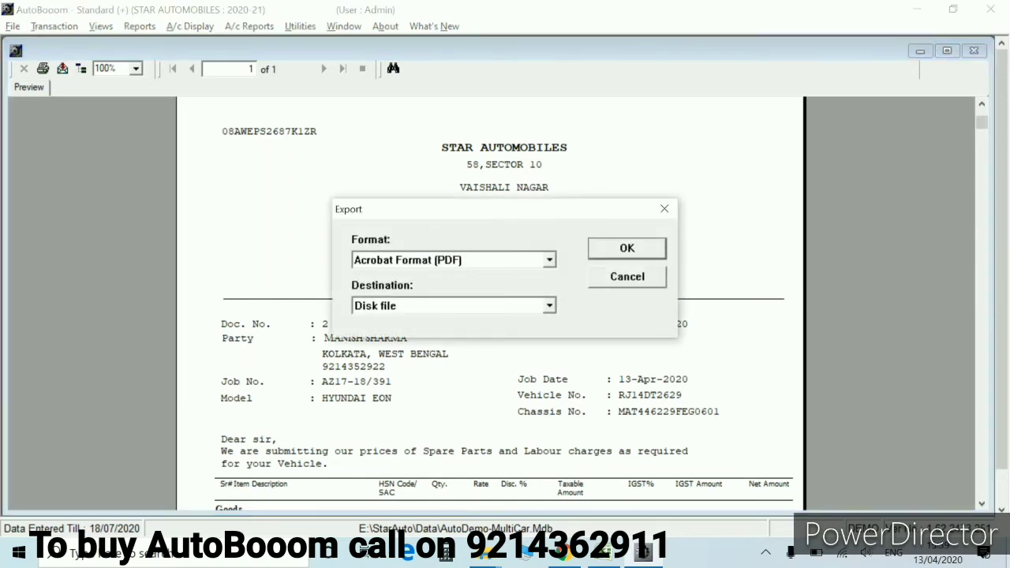
key("Return")
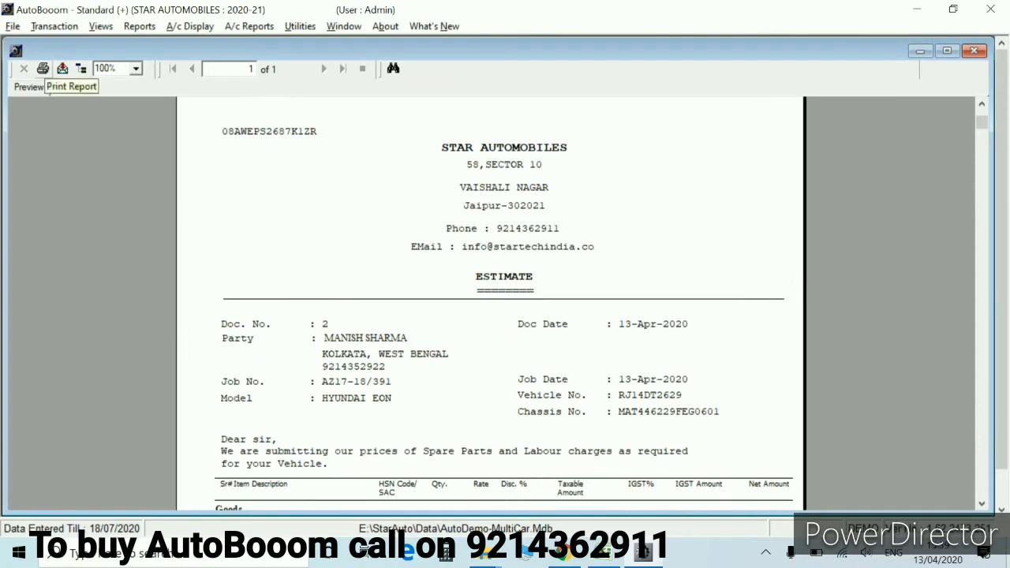
left_click(43, 69)
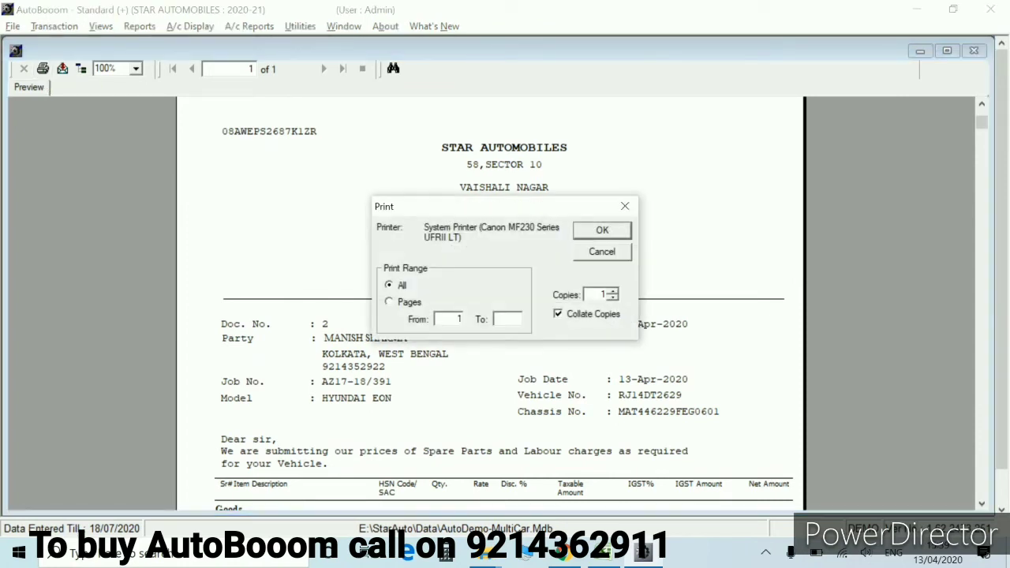
key("Return")
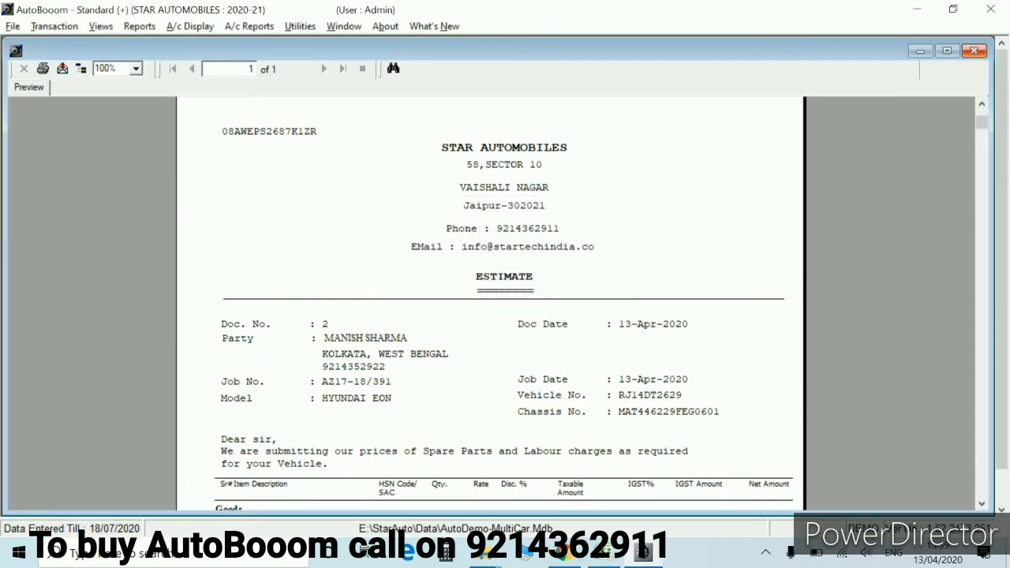
left_click(973, 51)
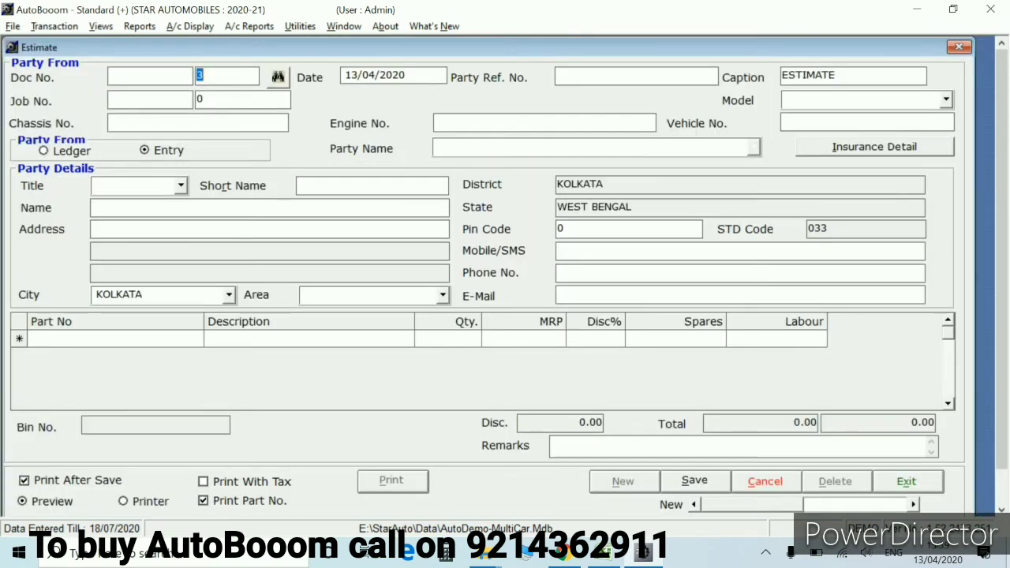
left_click(905, 481)
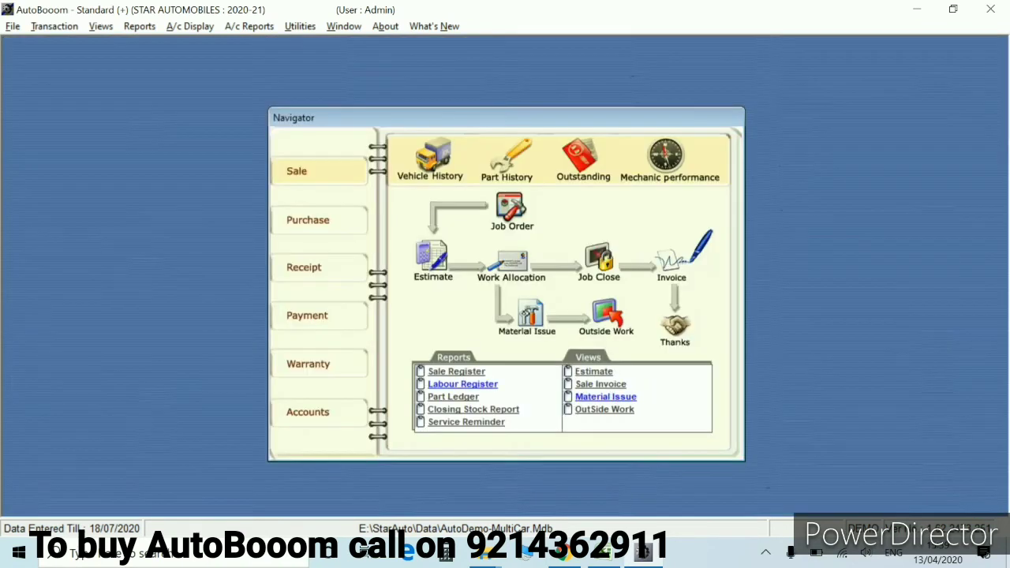
left_click(511, 262)
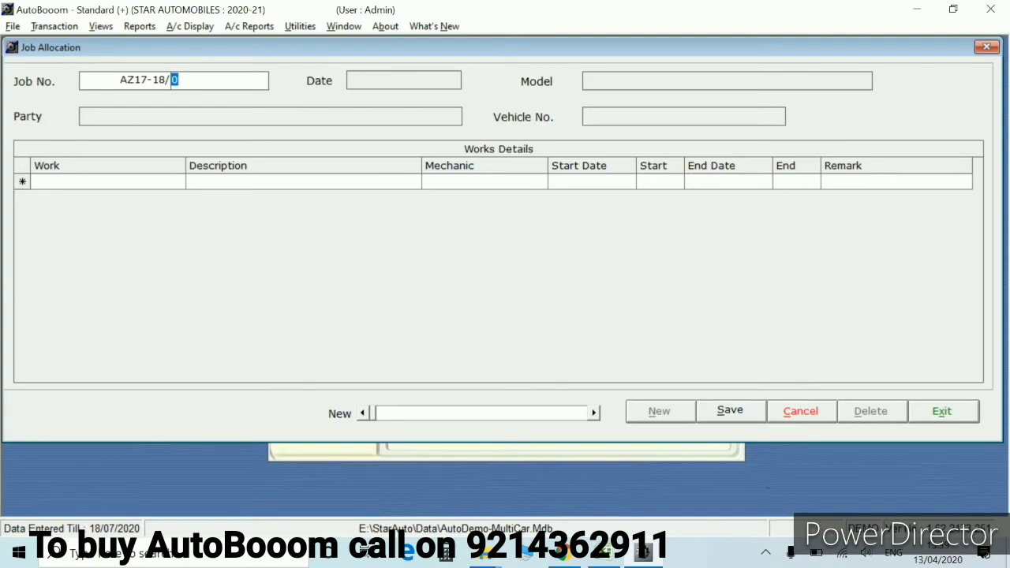
Load job AZ17-18/391, assign its PAID work to a mechanic, and quit Job Allocation
type("391")
key("Return")
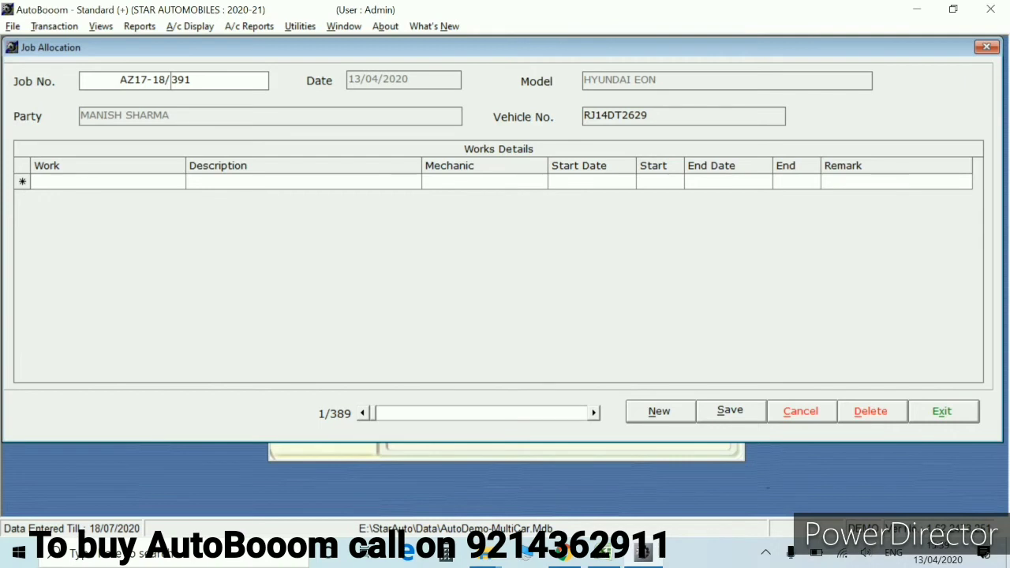
left_click(103, 181)
type("S")
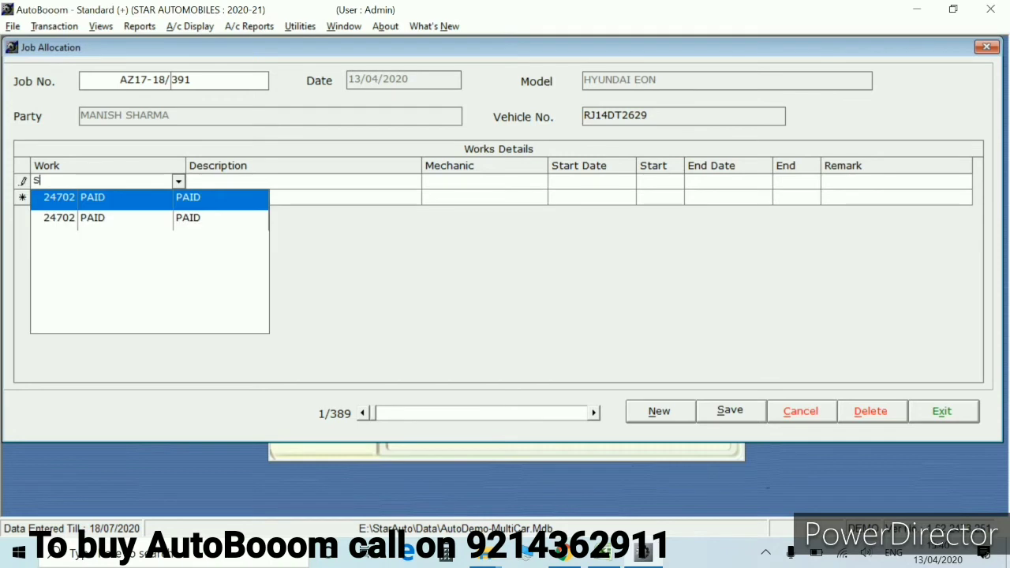
key("Return")
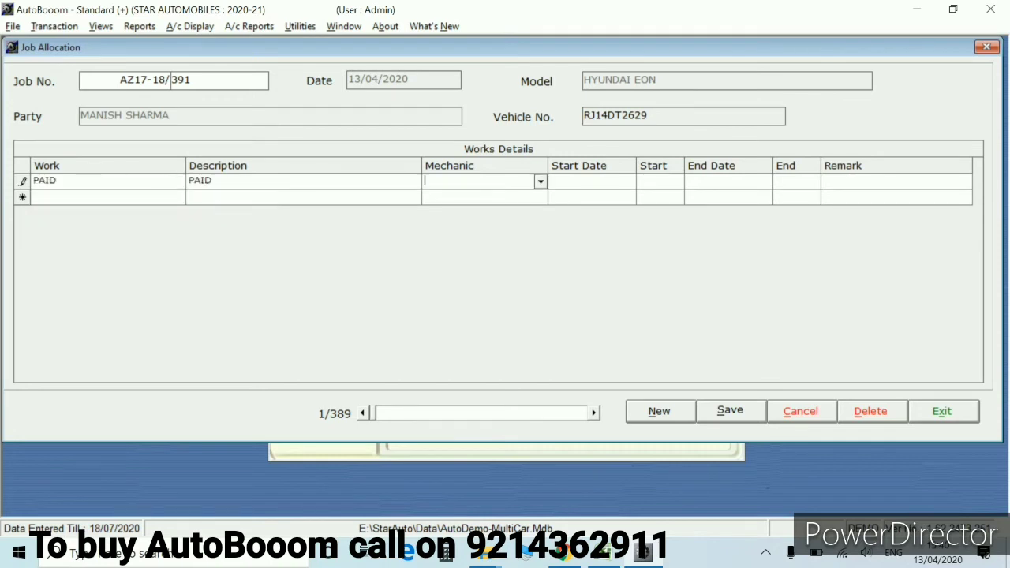
type("S")
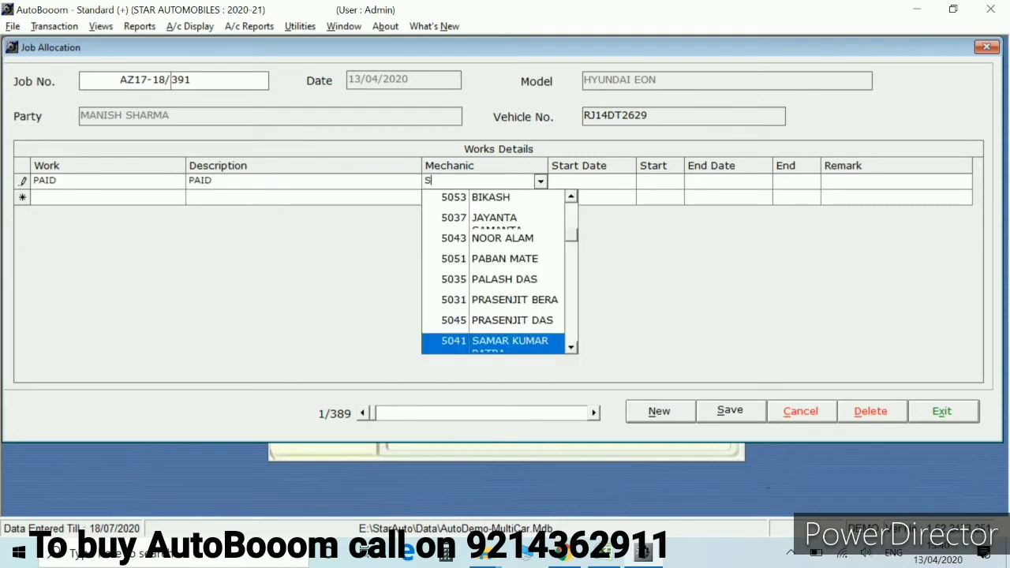
key("Down")
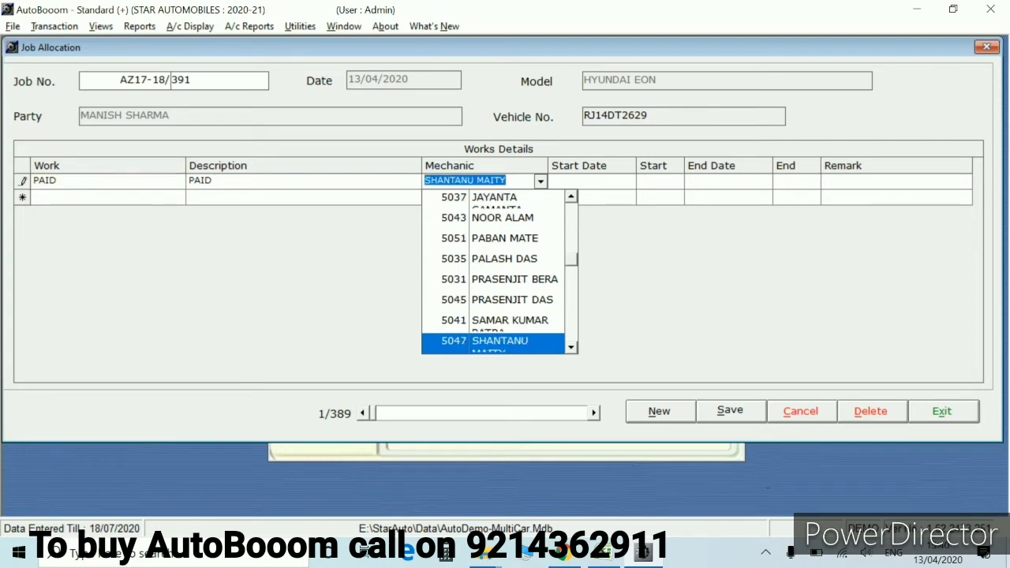
key("Return")
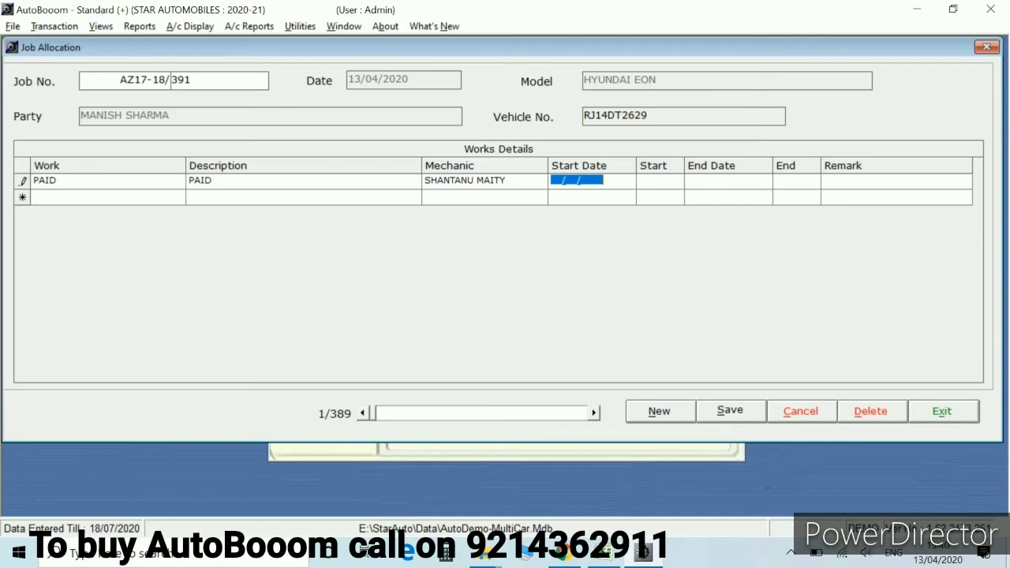
key("Escape")
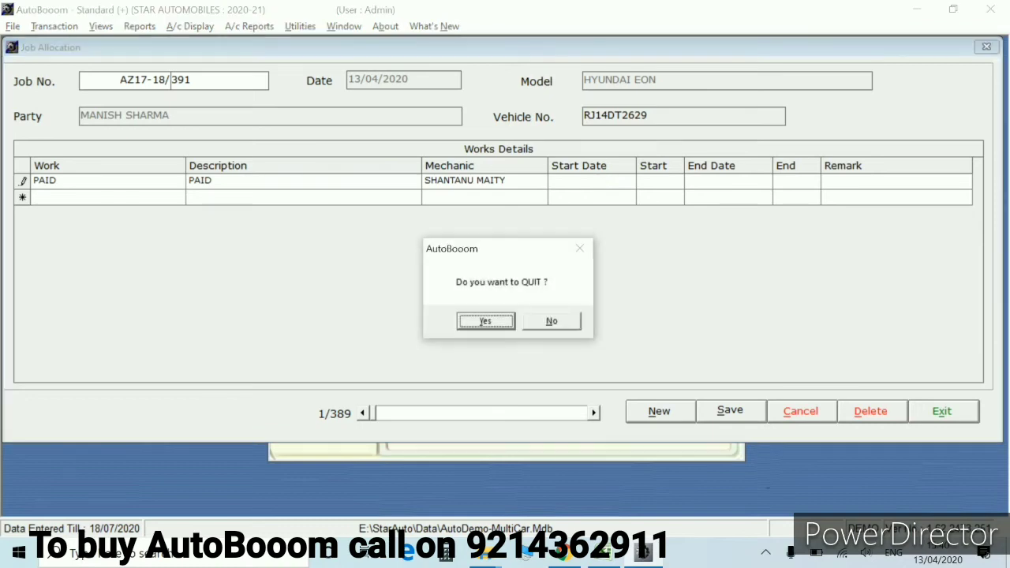
Quit job allocation, then turn off Required Work Allocation in Control Room and save
key("Return")
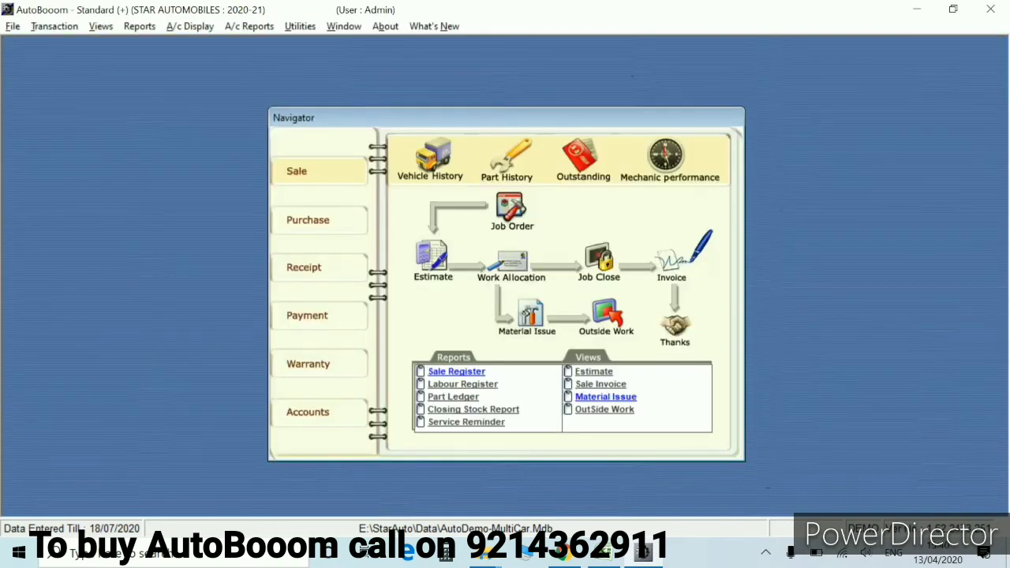
left_click(300, 26)
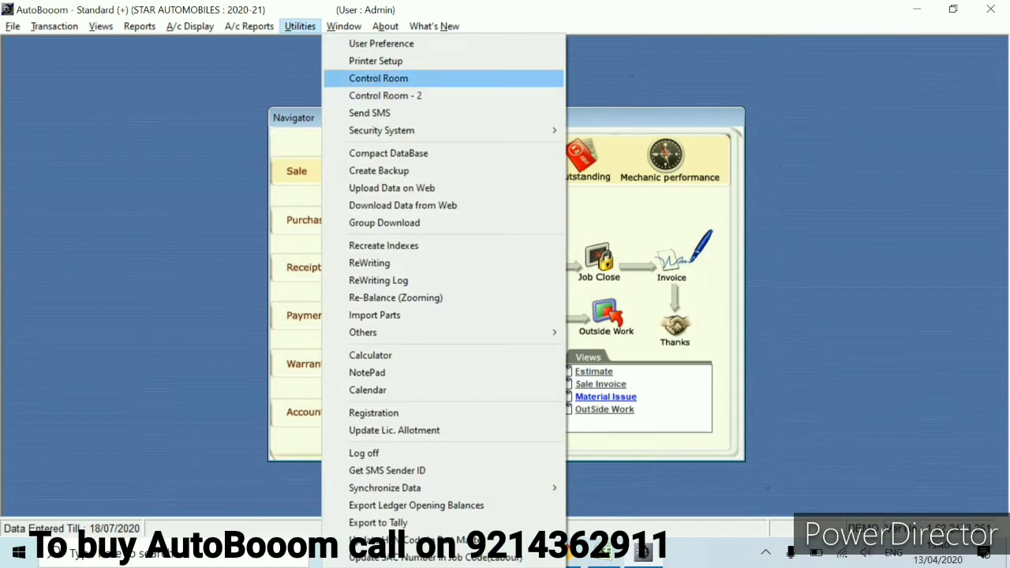
key("Return")
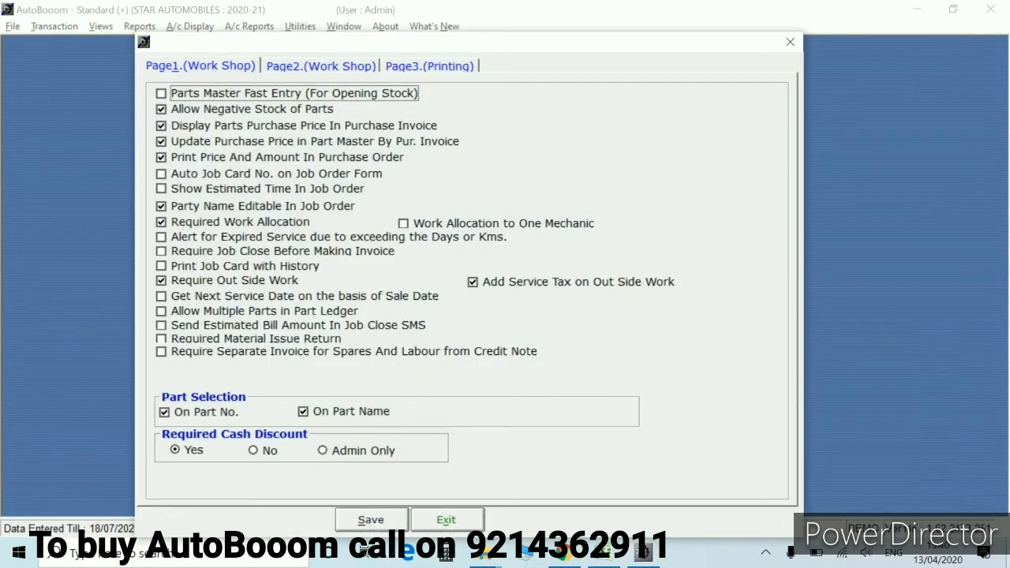
left_click(161, 221)
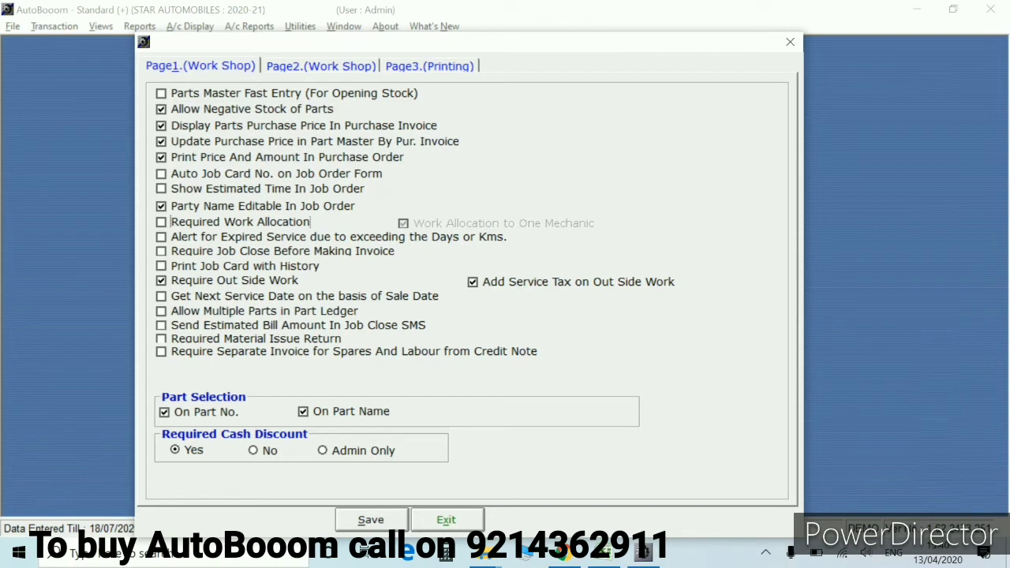
key("space")
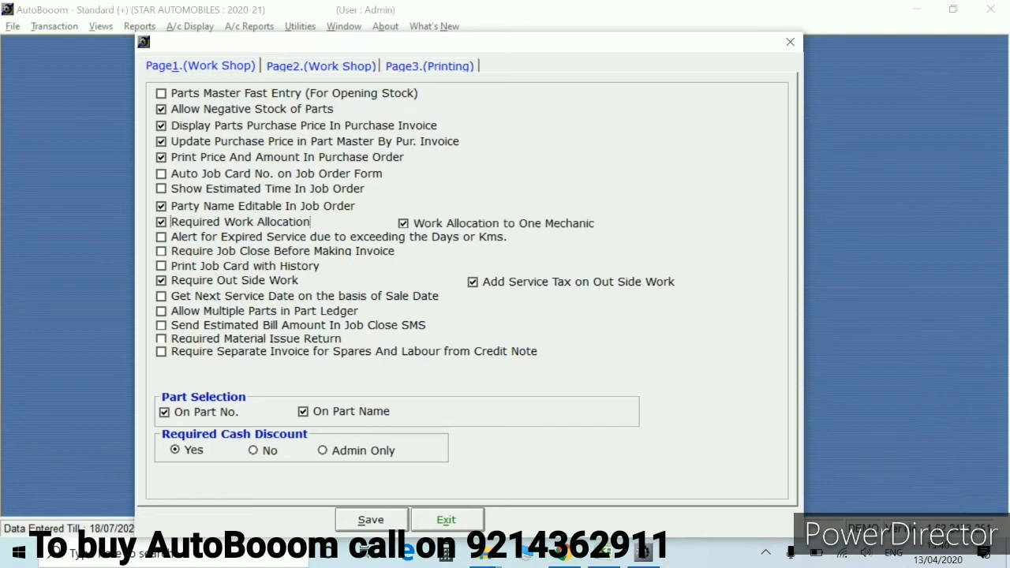
key("space")
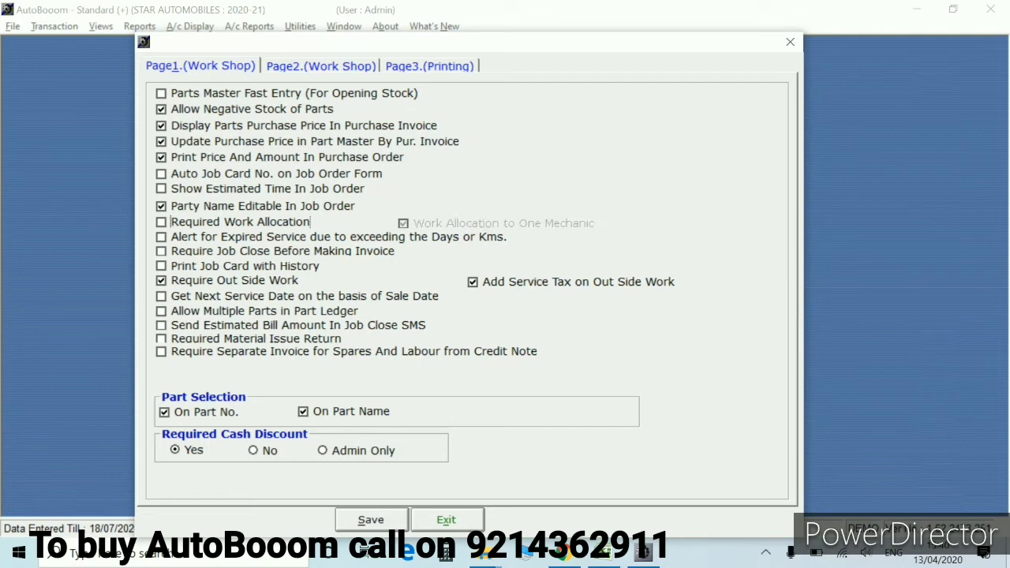
key("alt+s")
key("Return")
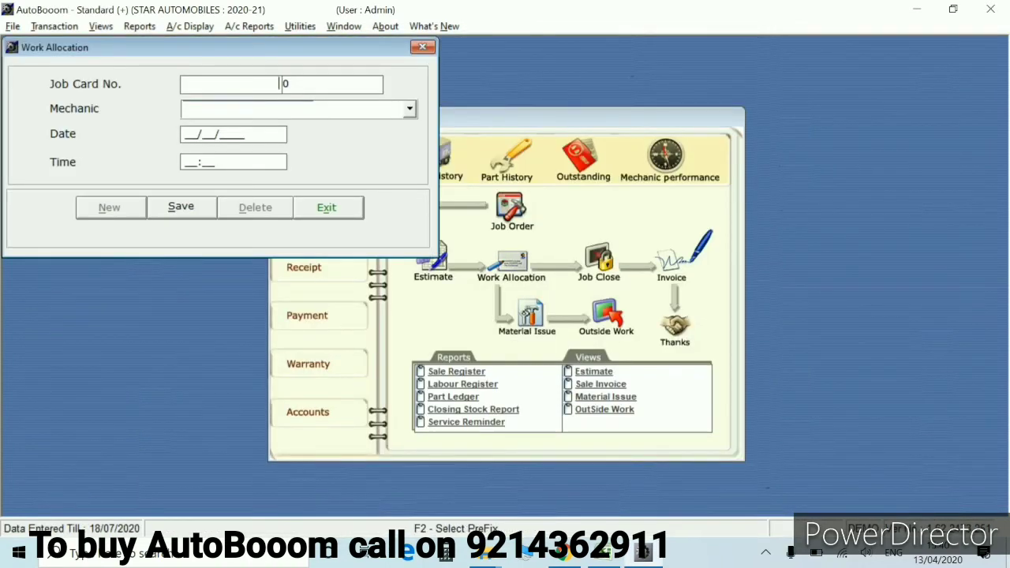
Load job card 391 in Work Allocation, save the mechanic allocation, and close the form
key("F2")
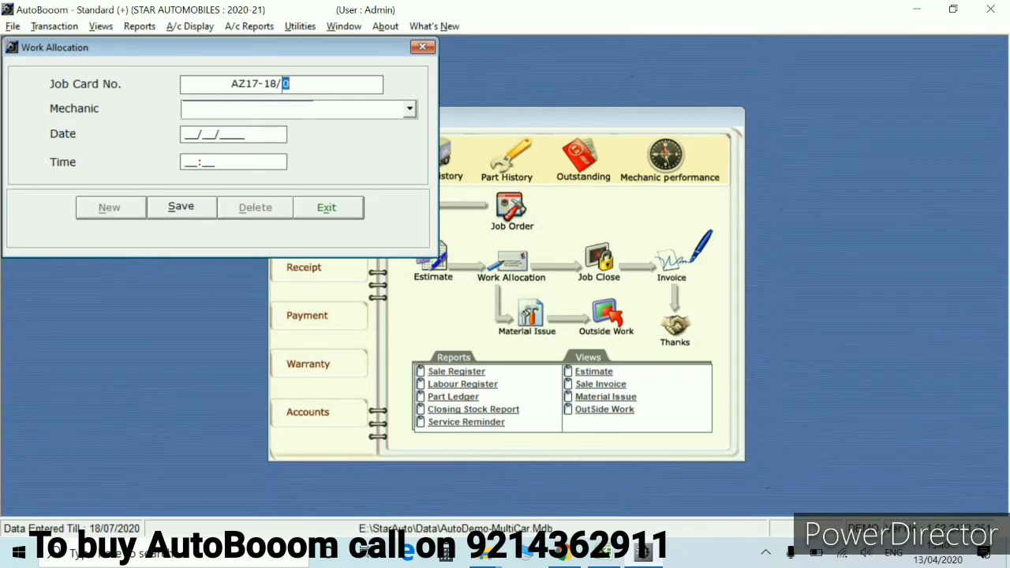
type("391")
key("Return")
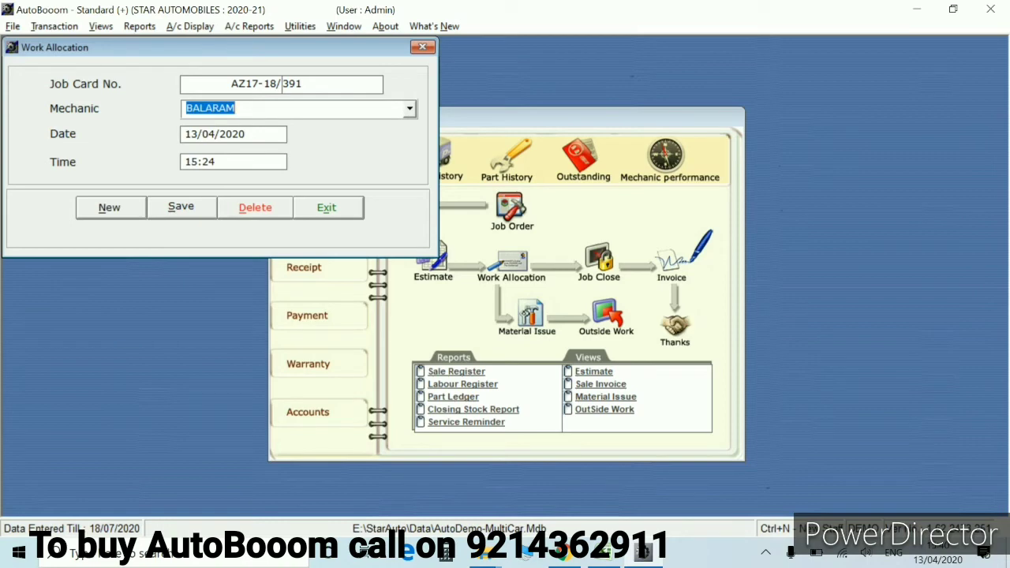
key("alt+s")
key("Return")
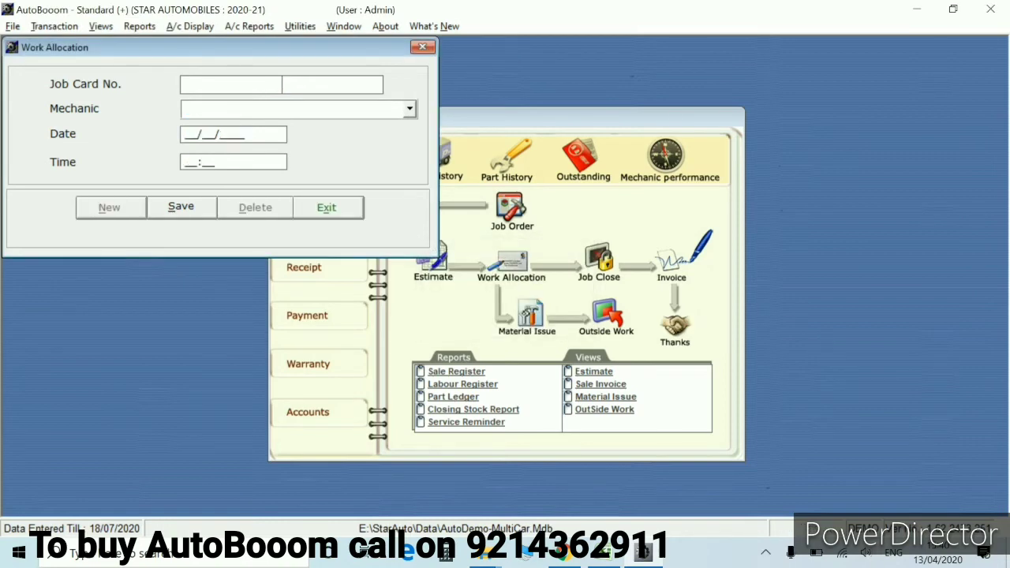
key("Escape")
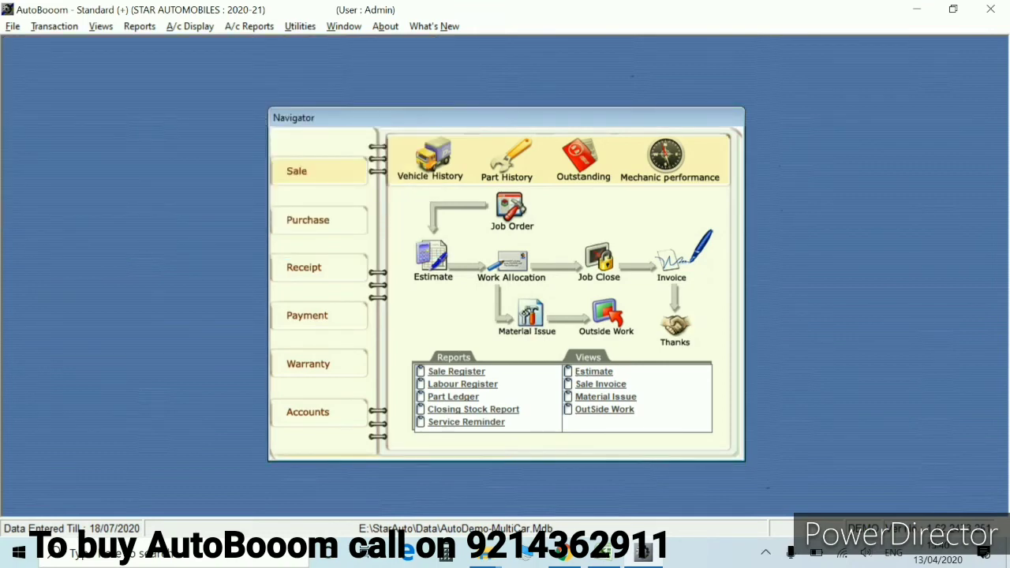
Start a Material Issue and load job AZ17-18/391 with its vehicle details
left_click(529, 314)
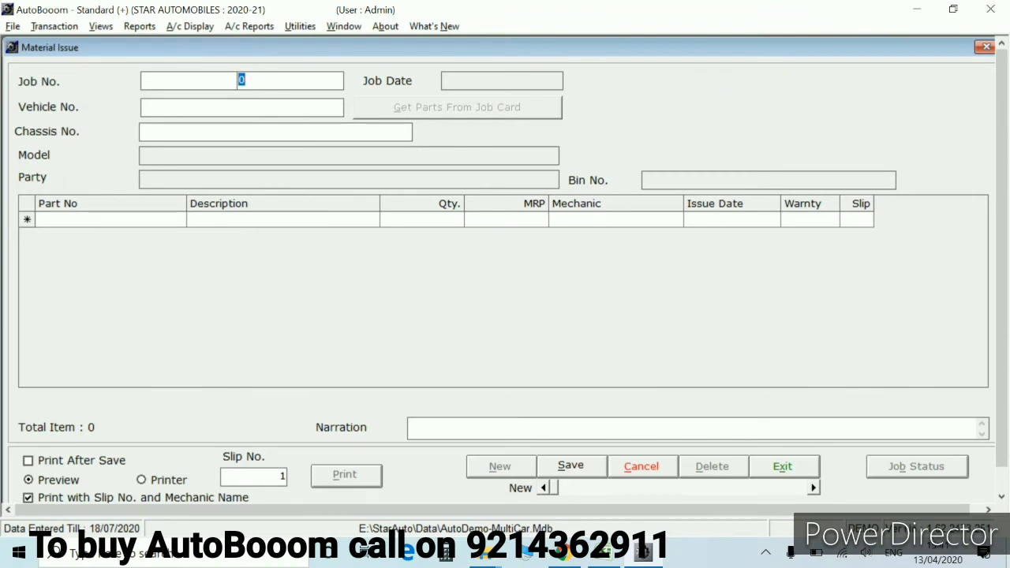
left_click(234, 80)
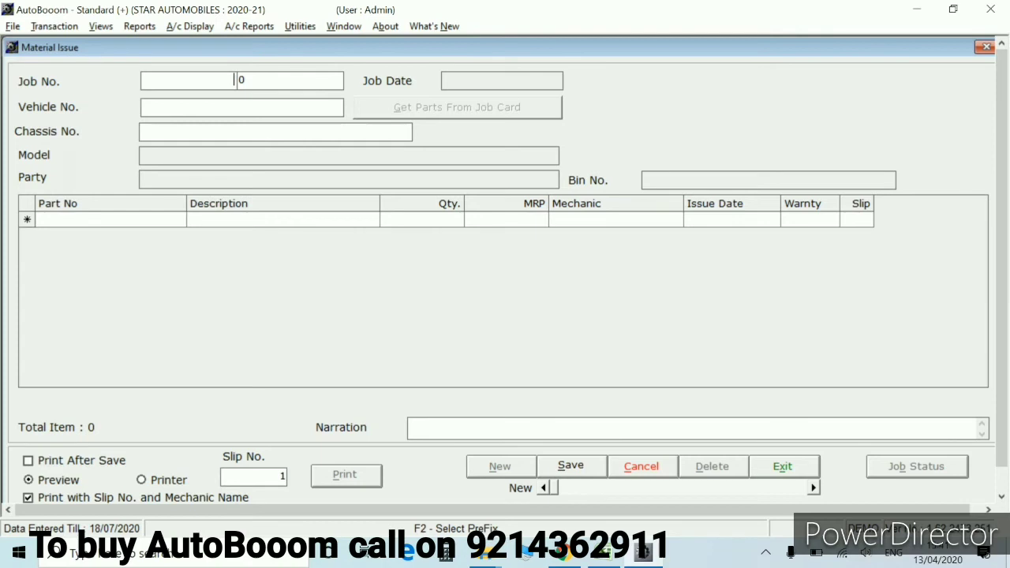
type("AZ17-18/")
key("shift+End")
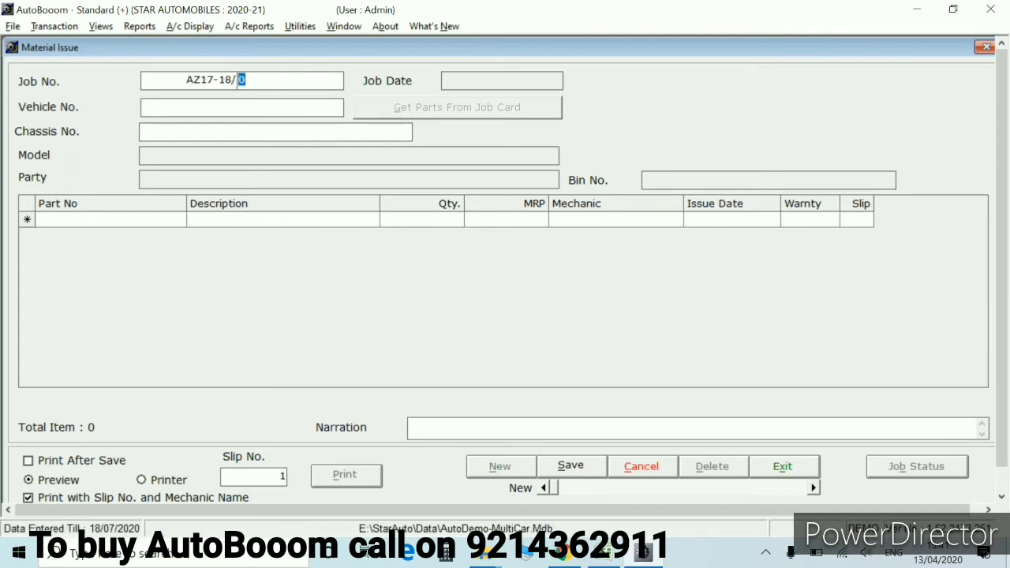
type("391")
key("Return")
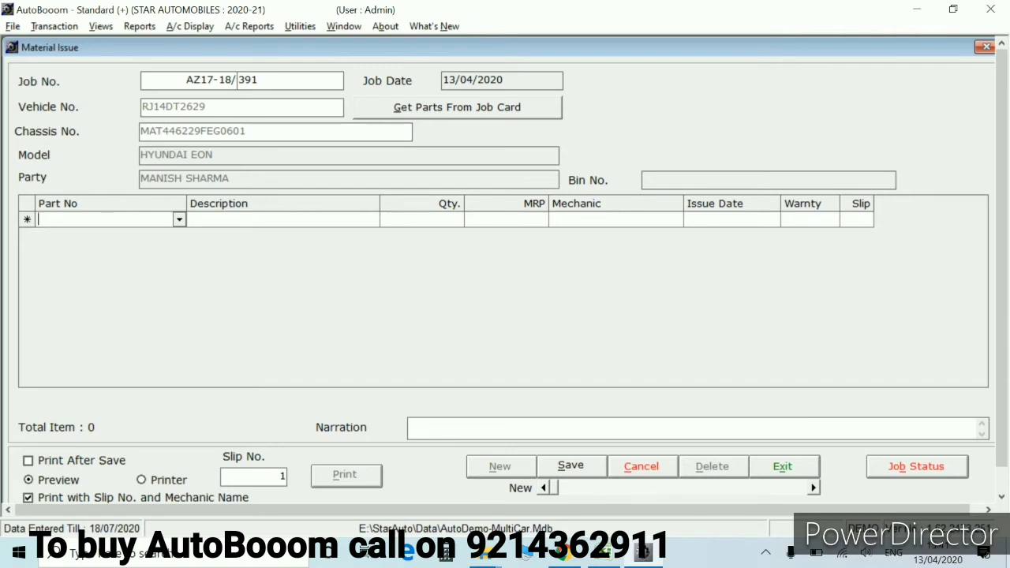
type("34")
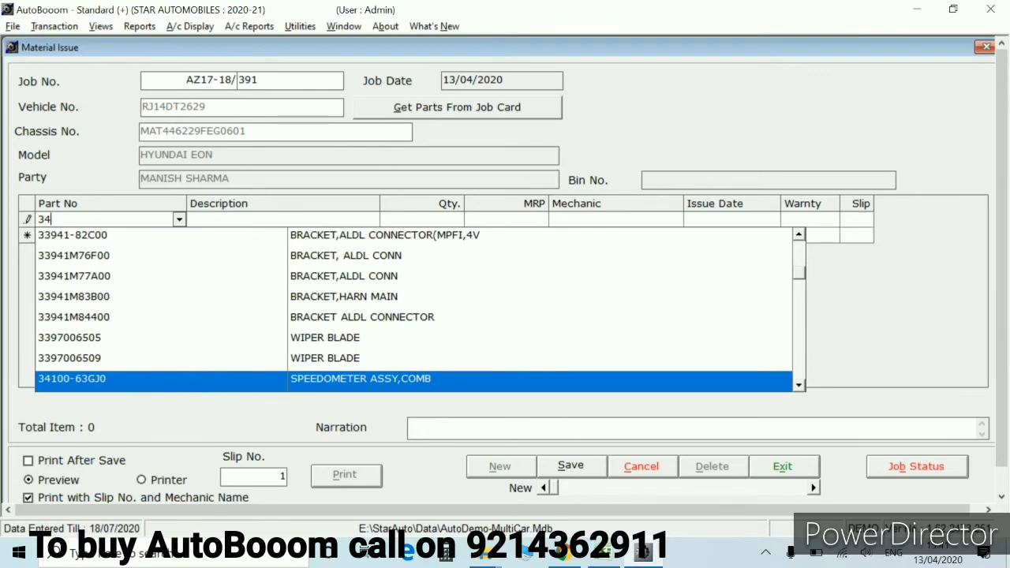
type("812")
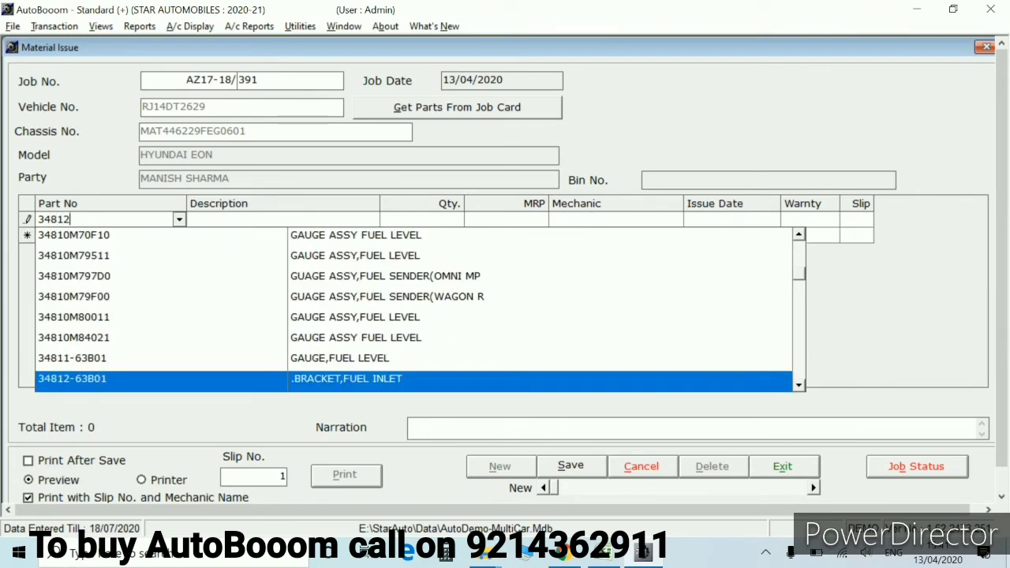
key("Return")
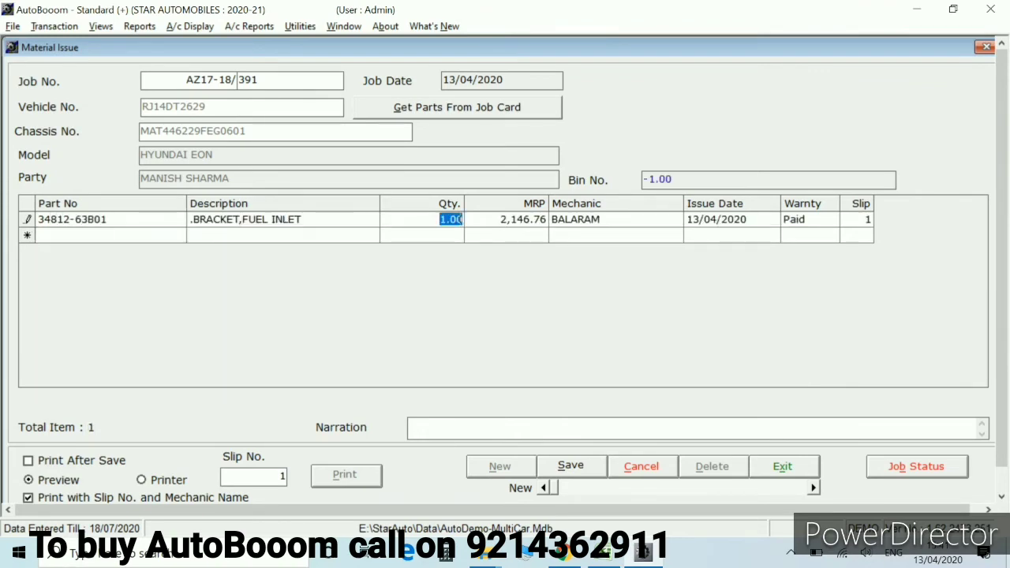
key("Return")
key("Return")
key("Return")
key("Return")
key("Return")
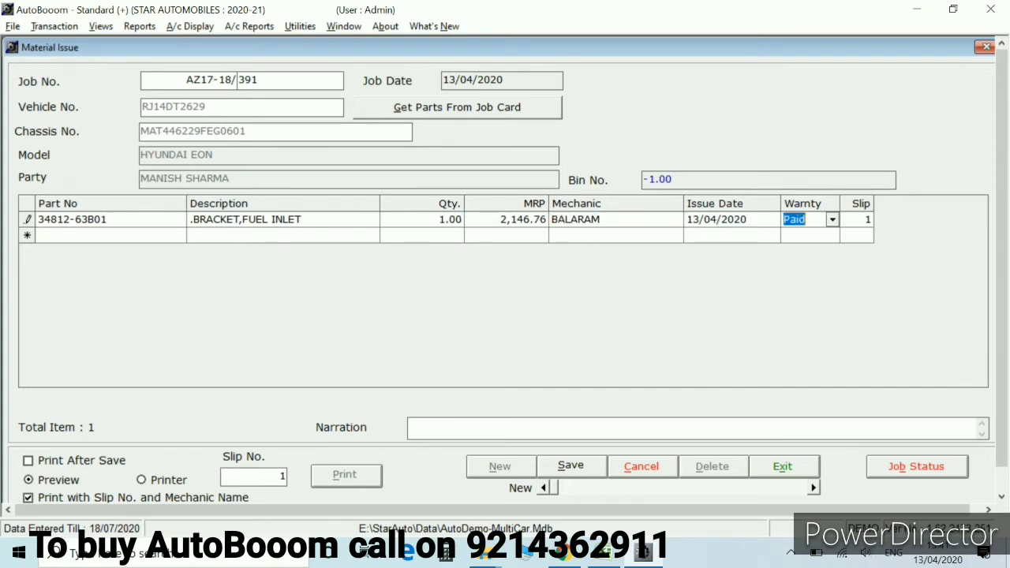
type("EN")
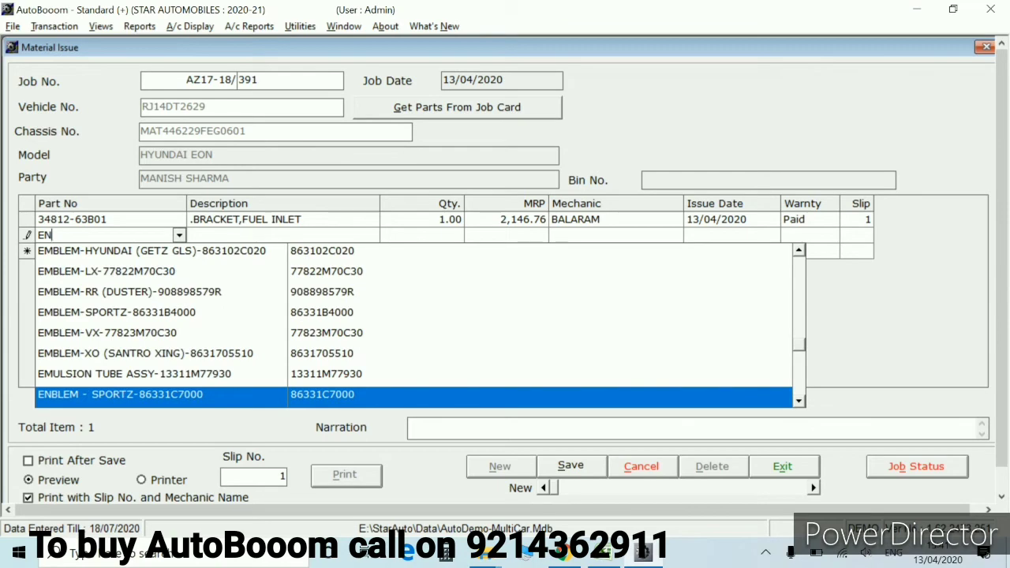
type("GO")
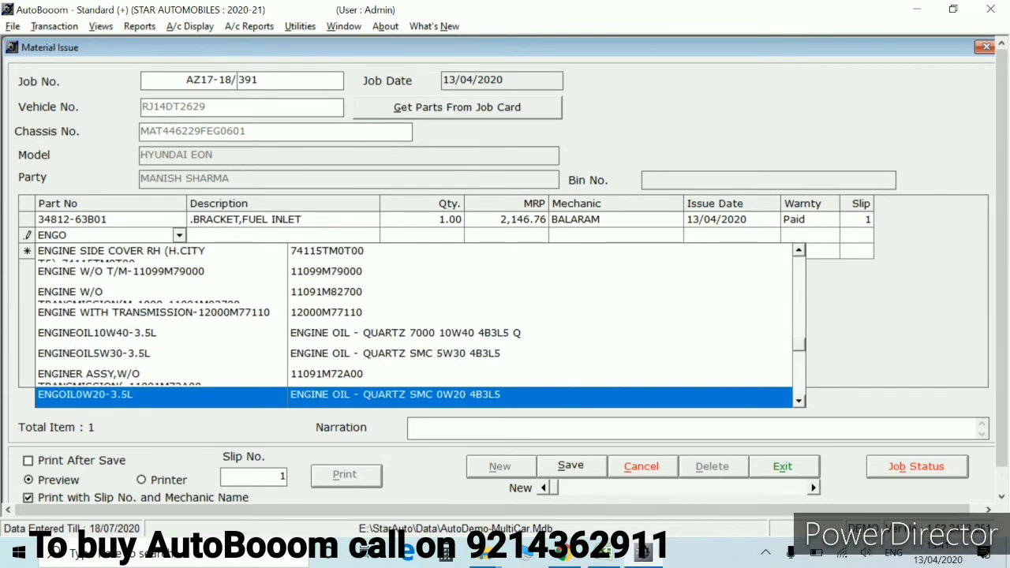
key("Return")
key("Return")
key("Return")
key("Return")
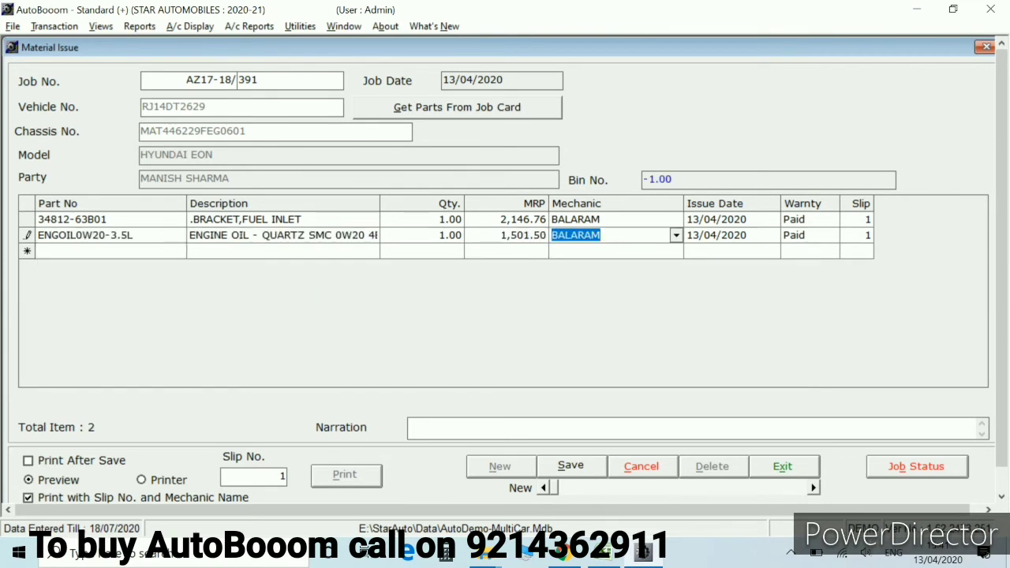
key("Return")
key("Return")
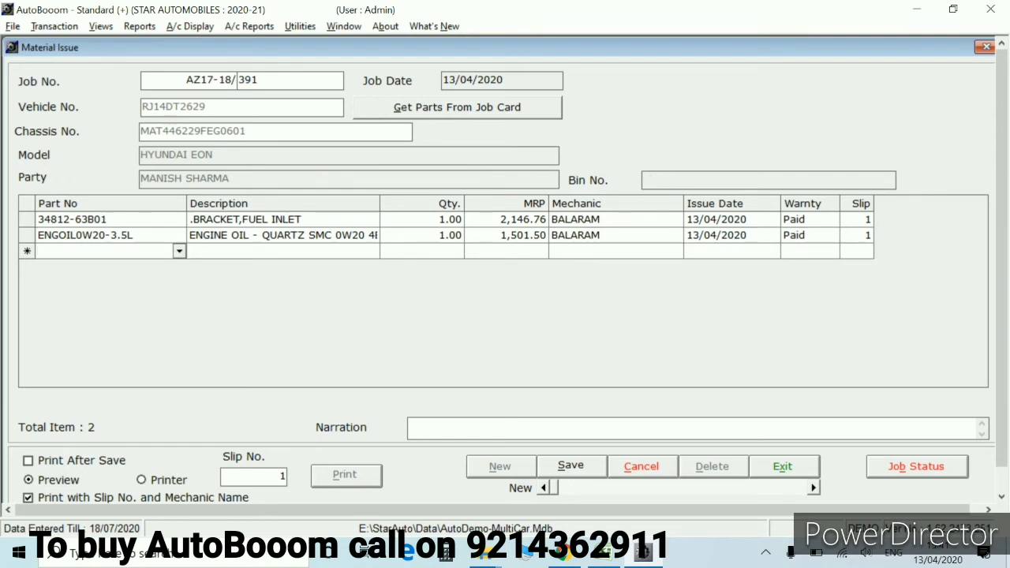
type("09")
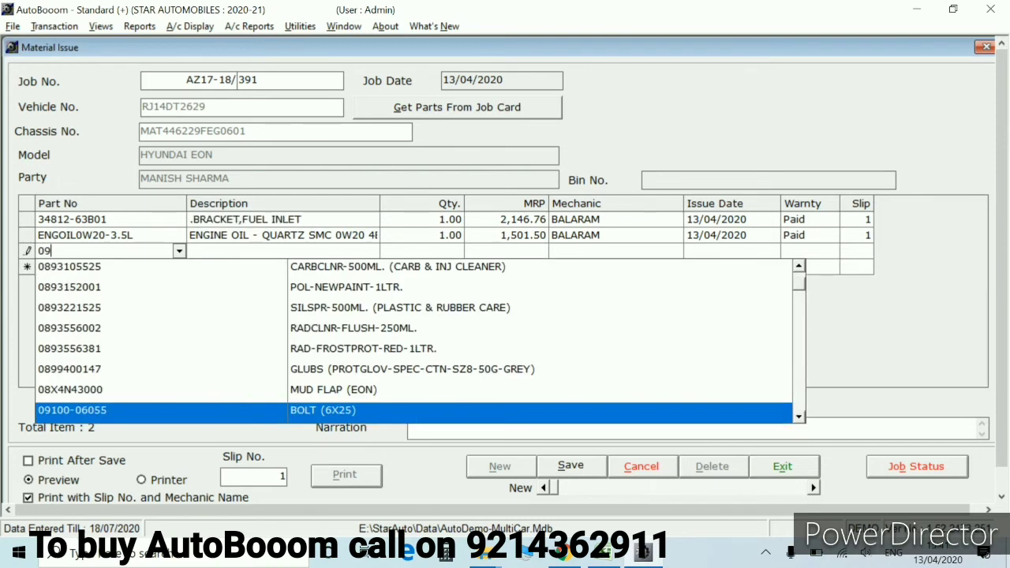
type("47")
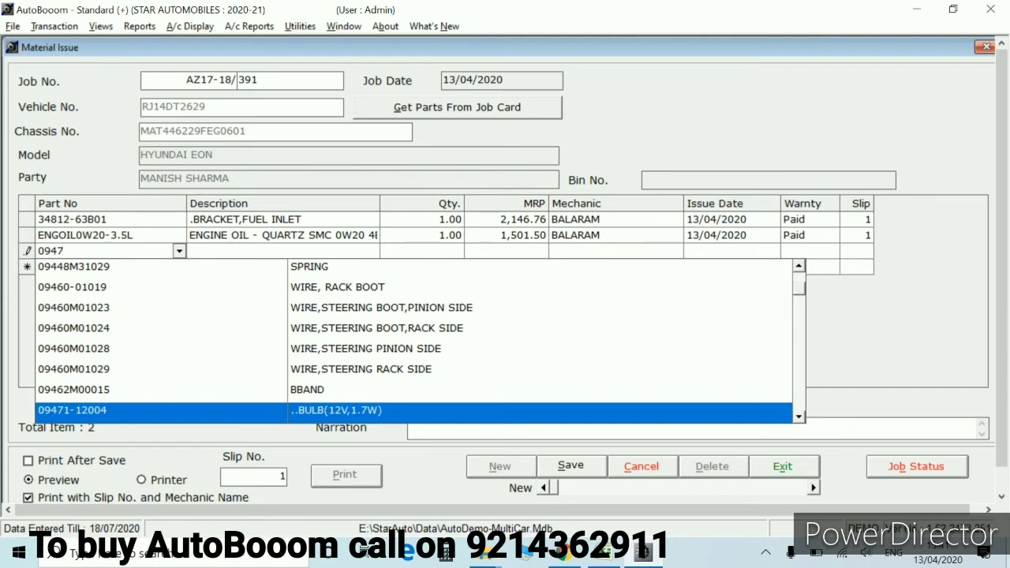
key("Return")
key("Return")
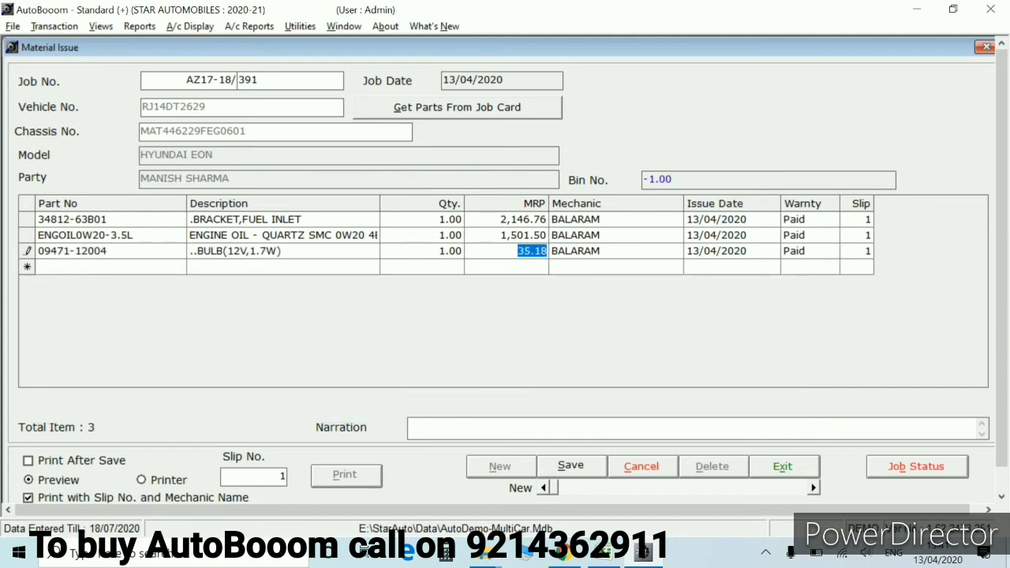
key("Return")
key("Return")
key("Return")
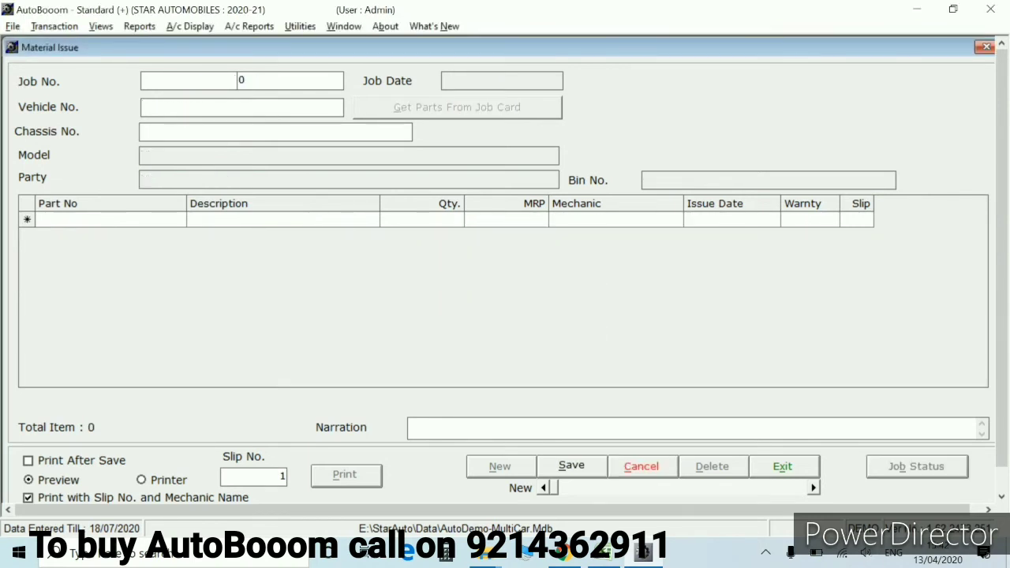
Reopen Material Issue and load the saved issue for job 391
key("Return")
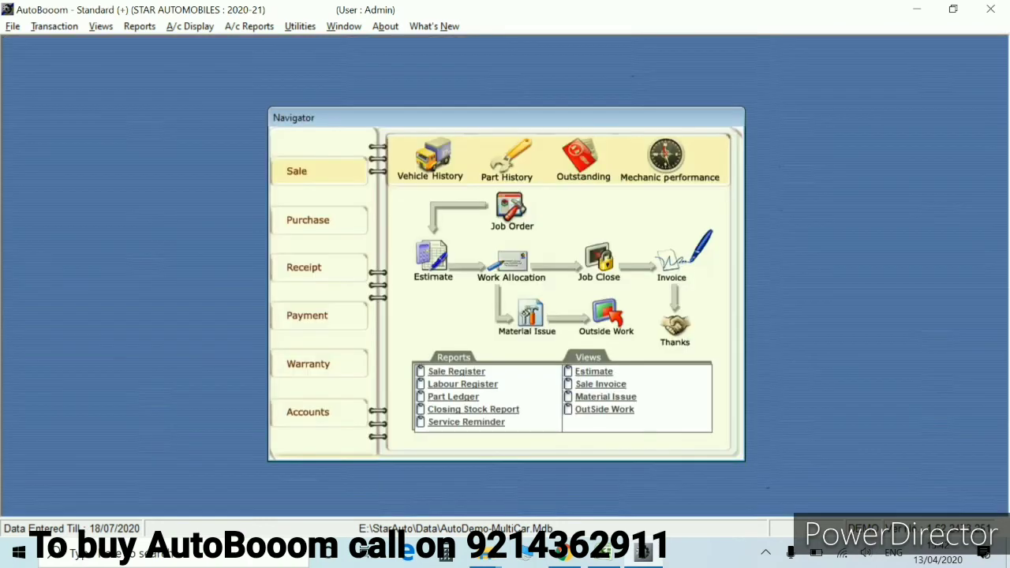
left_click(530, 313)
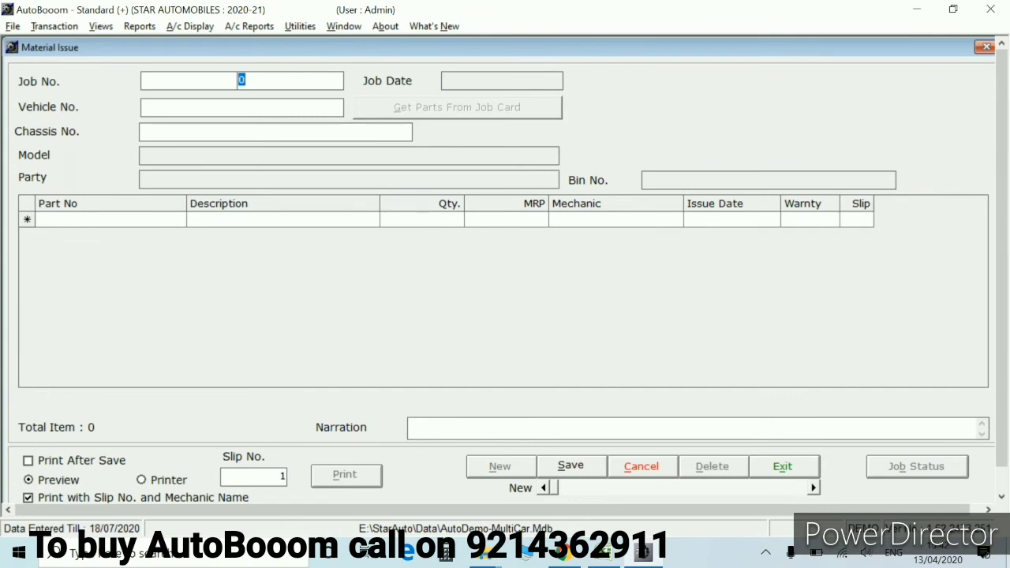
key("Return")
type("391")
key("Return")
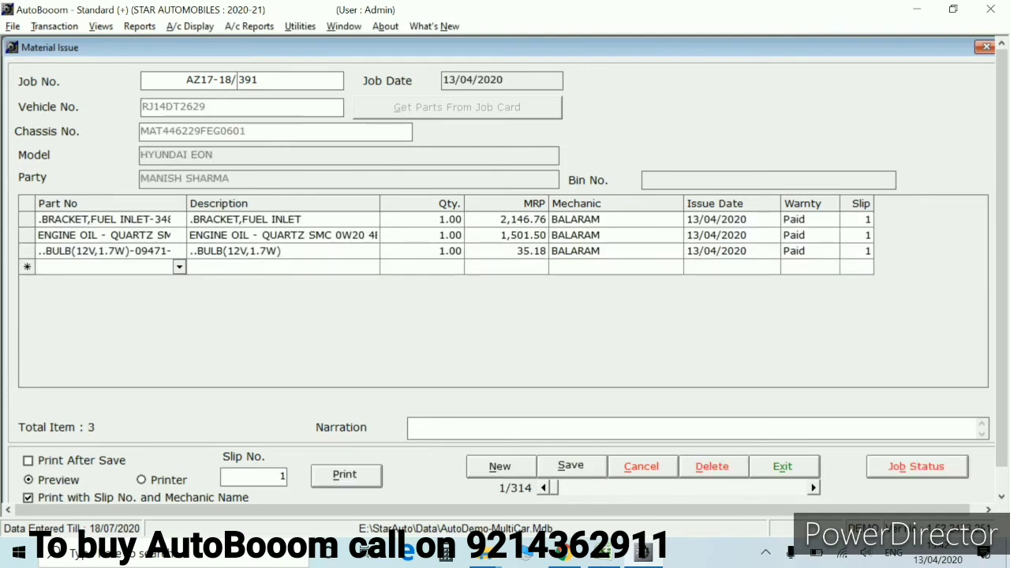
Add fuel tank assembly 85100M79601, save the issue, and bring up Outside Work
type("851")
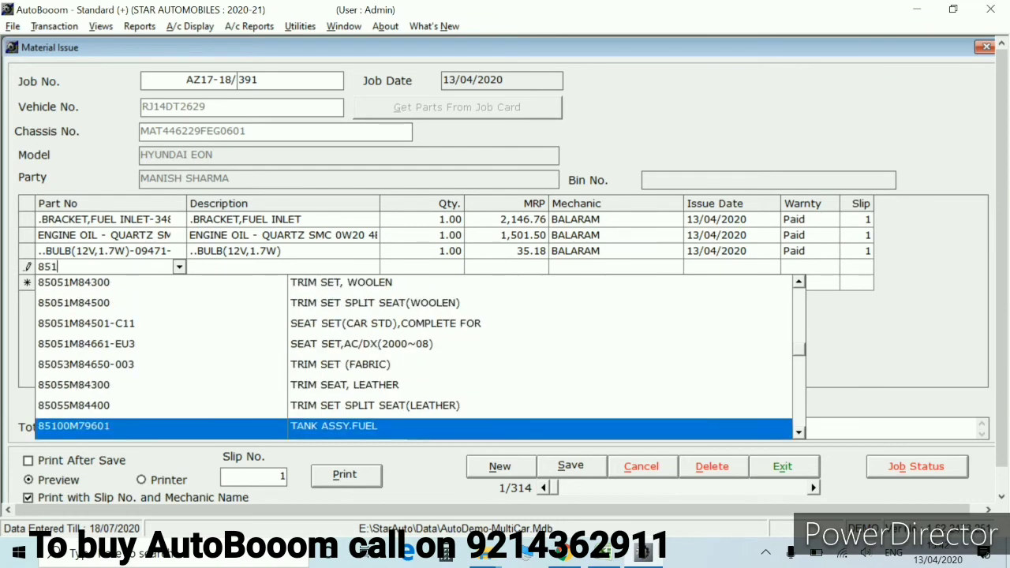
key("Return")
key("Return")
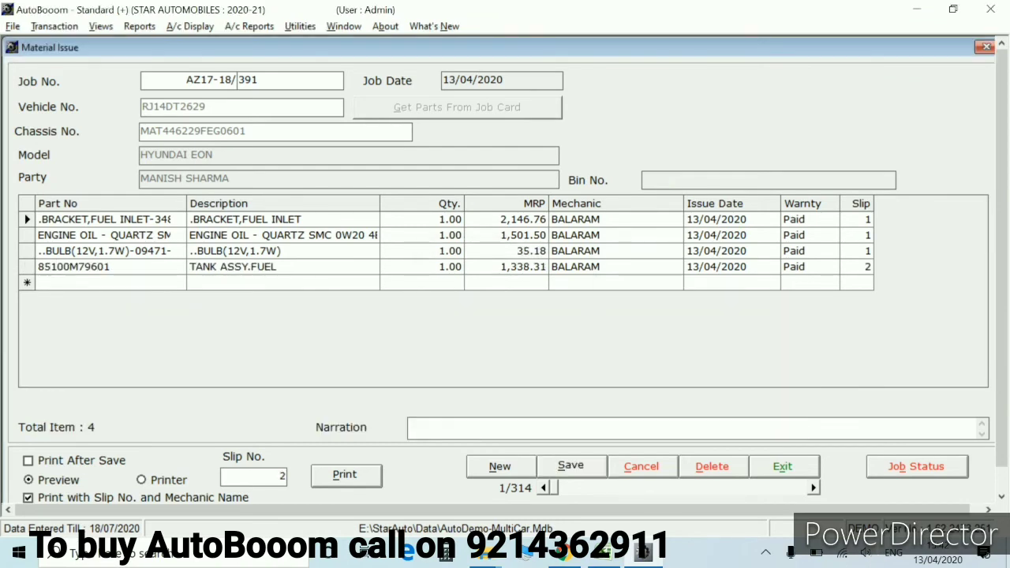
key("alt+n")
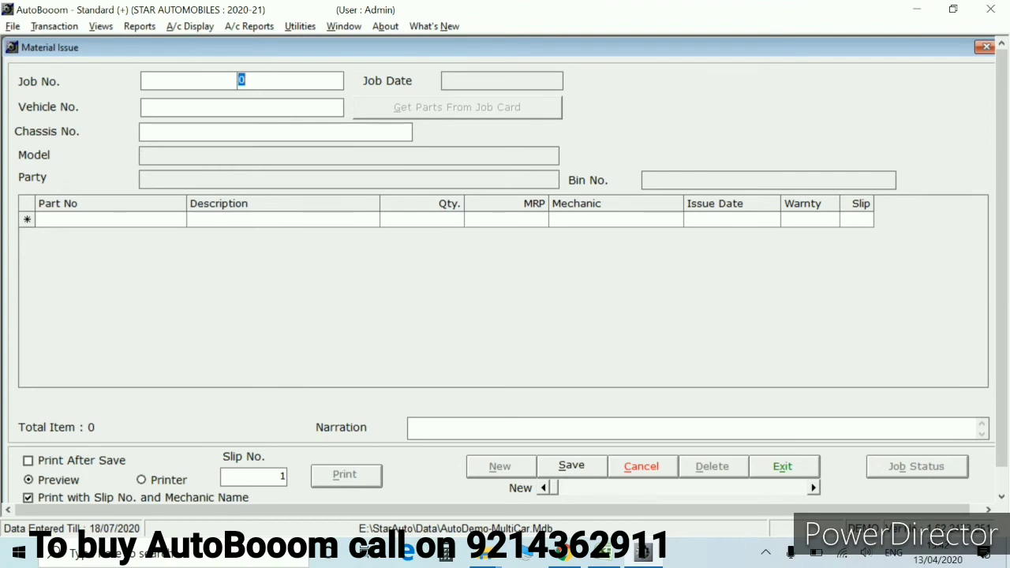
key("alt+x")
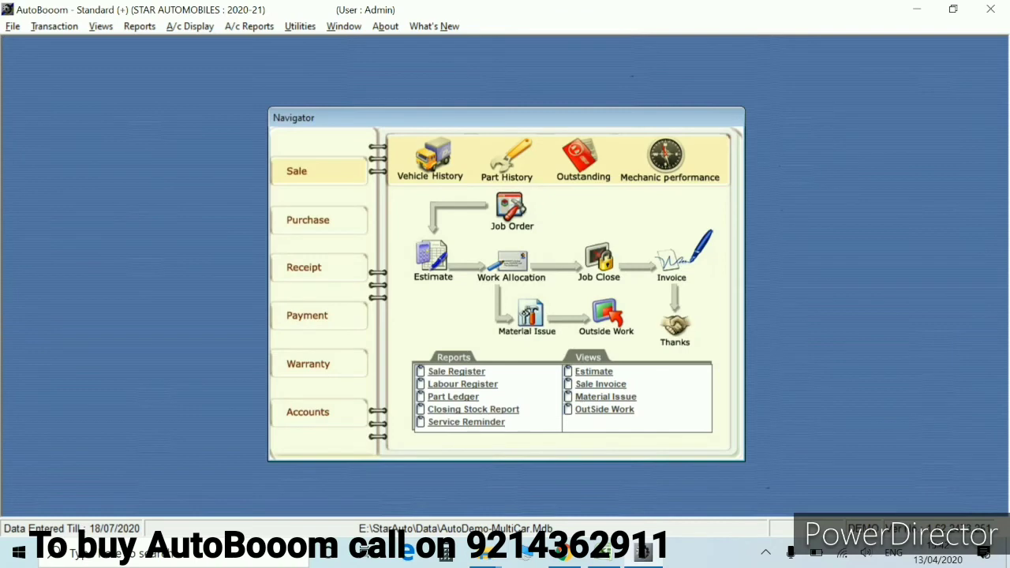
left_click(606, 314)
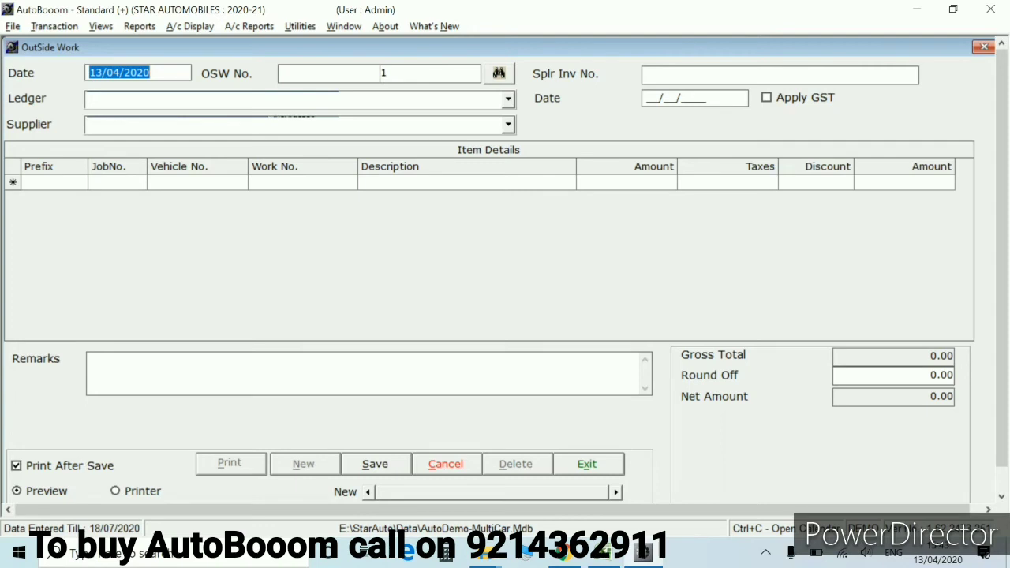
Set the Outside Work ledger to H. M. TRADERS, opening and closing the Ledger dialog
left_click(197, 98)
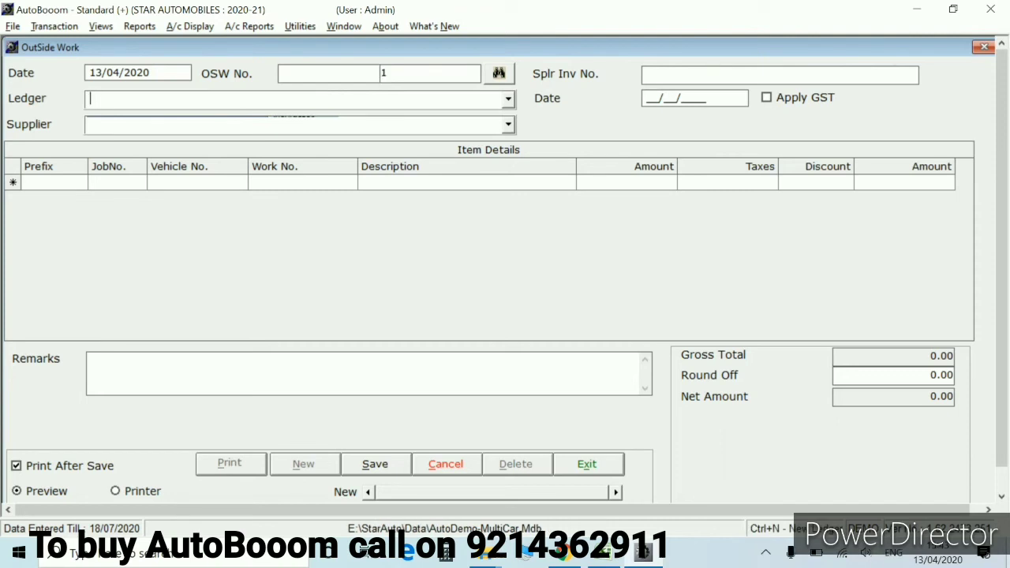
type("h")
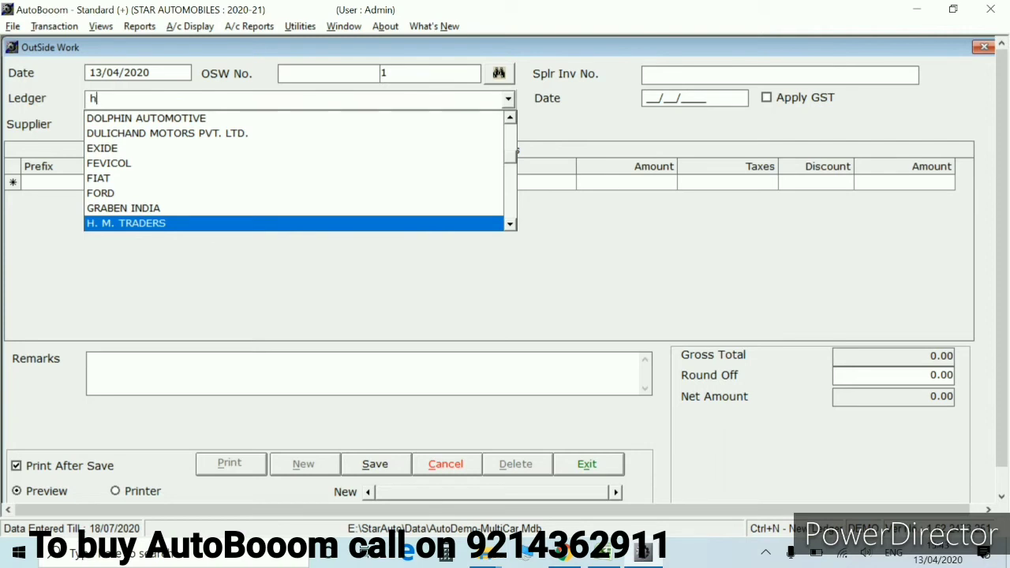
key("Return")
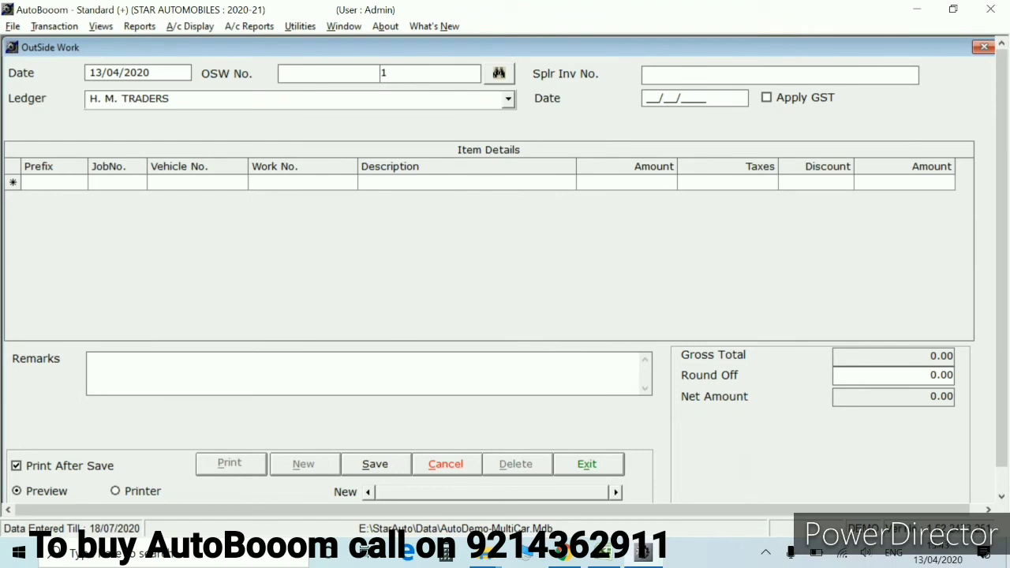
key("shift+Tab")
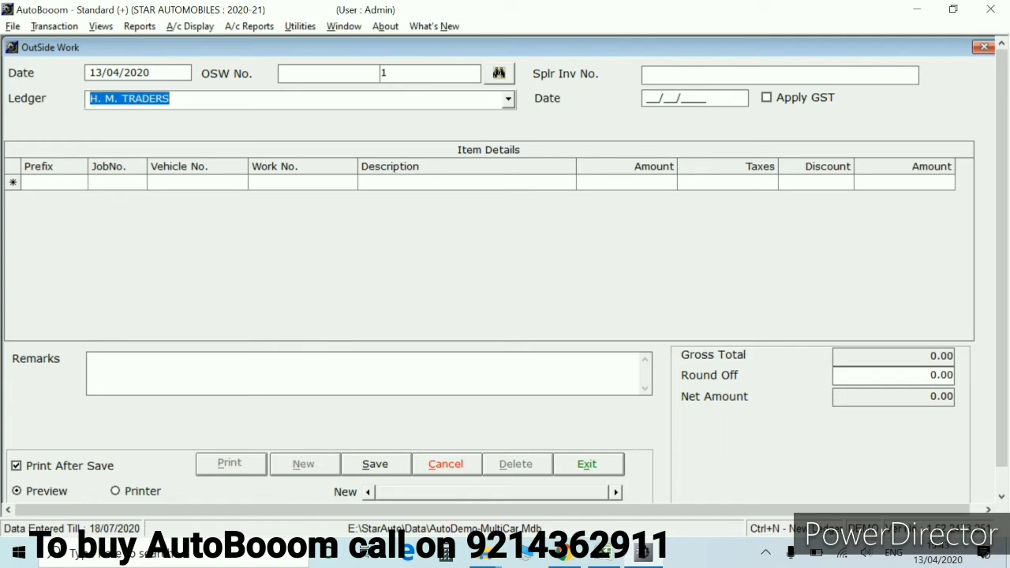
key("ctrl+n")
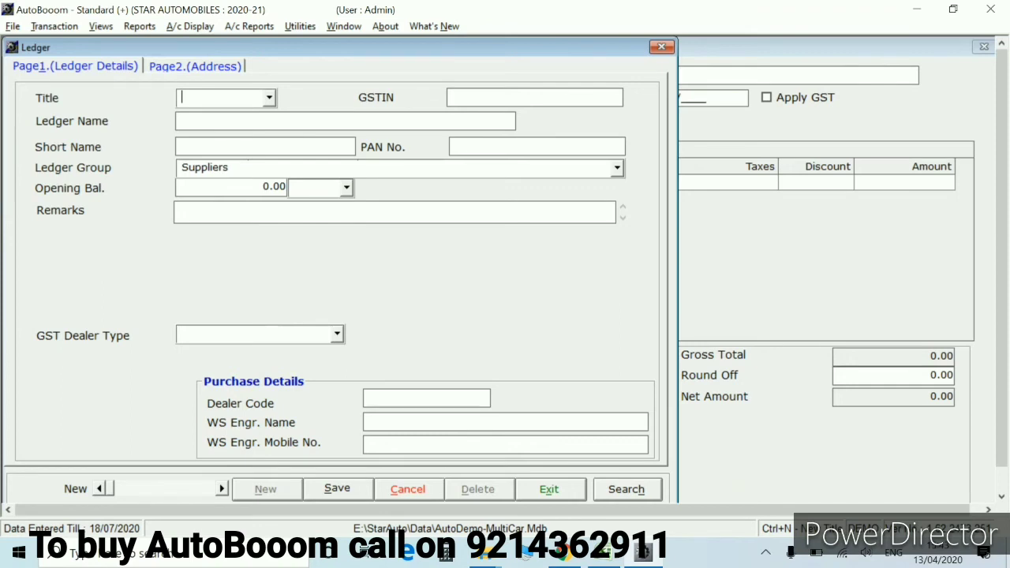
key("Escape")
key("Return")
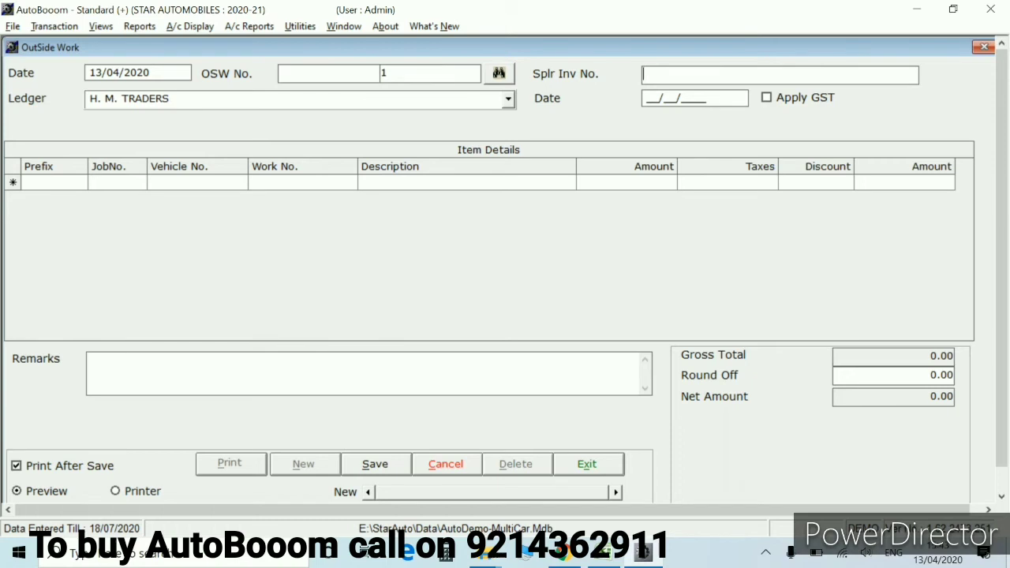
Enter supplier invoice number 22390 dated 13/04/2020, leaving GST off
type("22390")
key("Return")
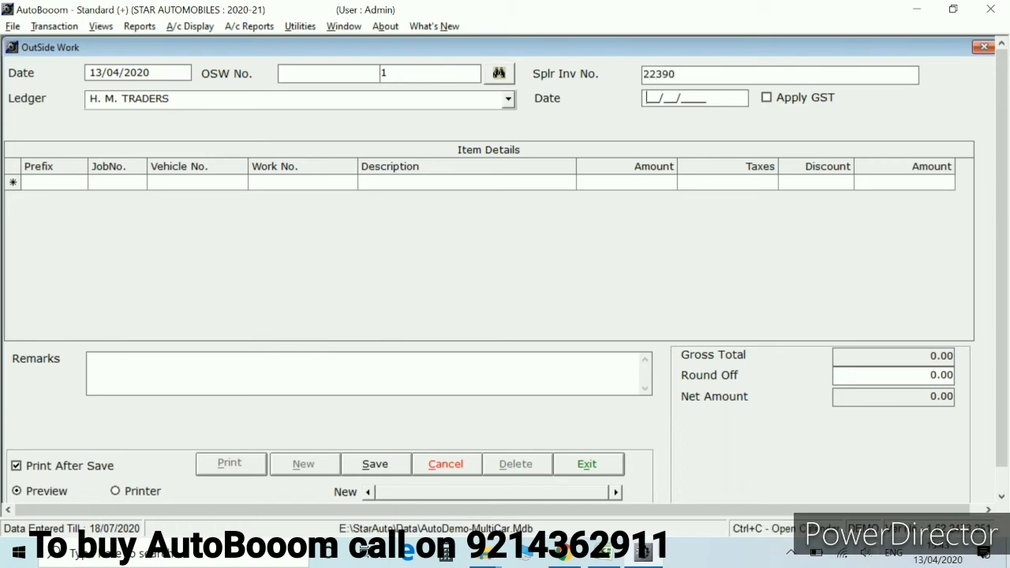
type("13/04/")
key("Return")
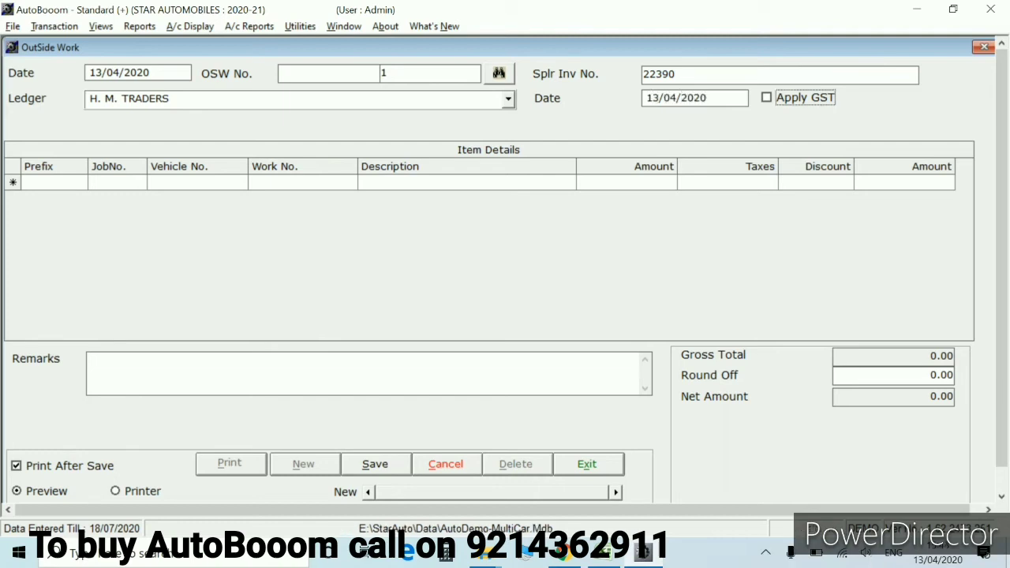
key("Return")
Add a row for job AZ17-18/391 with WELDING CHARGES of 400 and save the voucher
type("AZ17-18/")
key("Return")
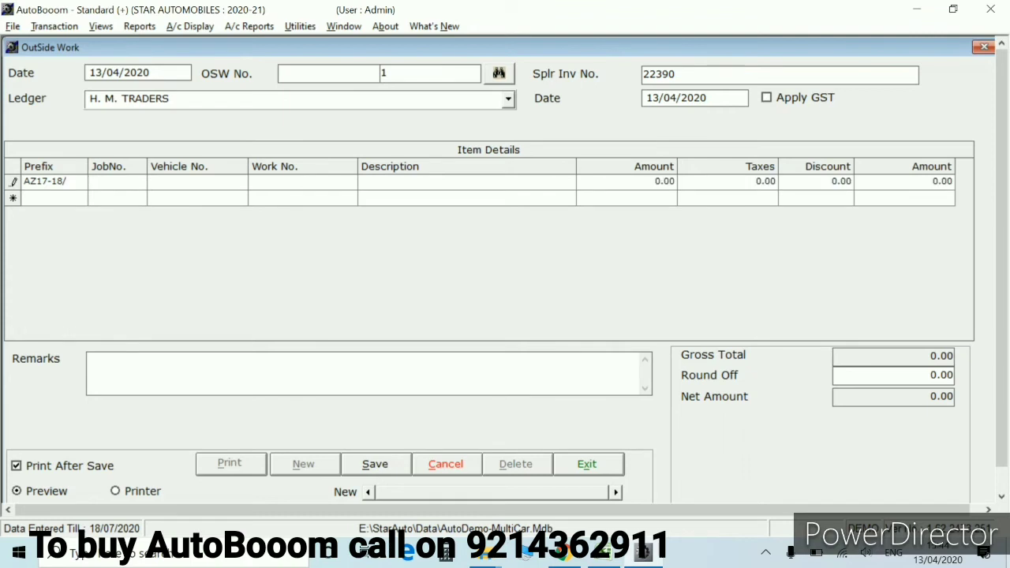
type("391")
key("Return")
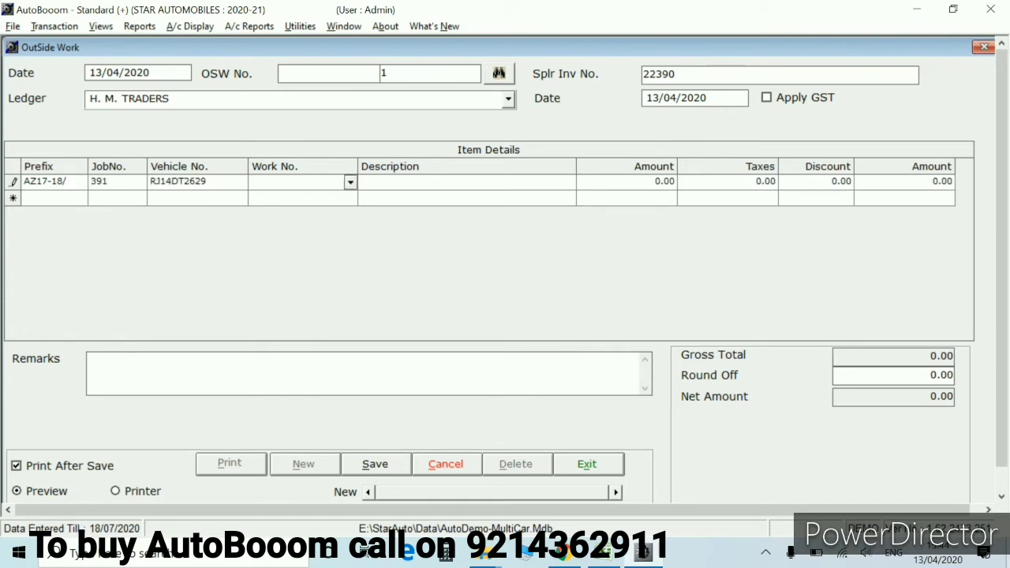
type("D")
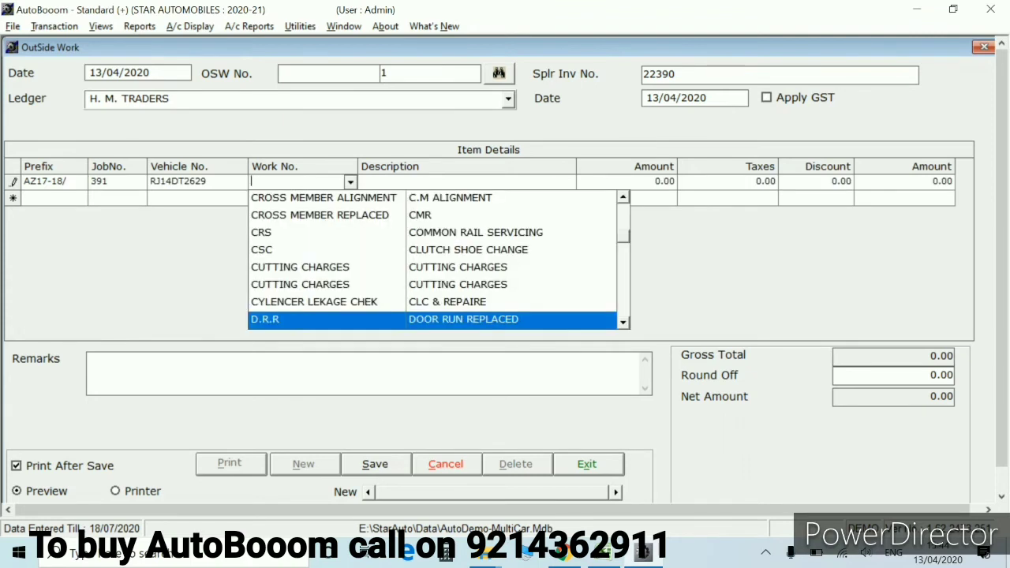
type("WEL")
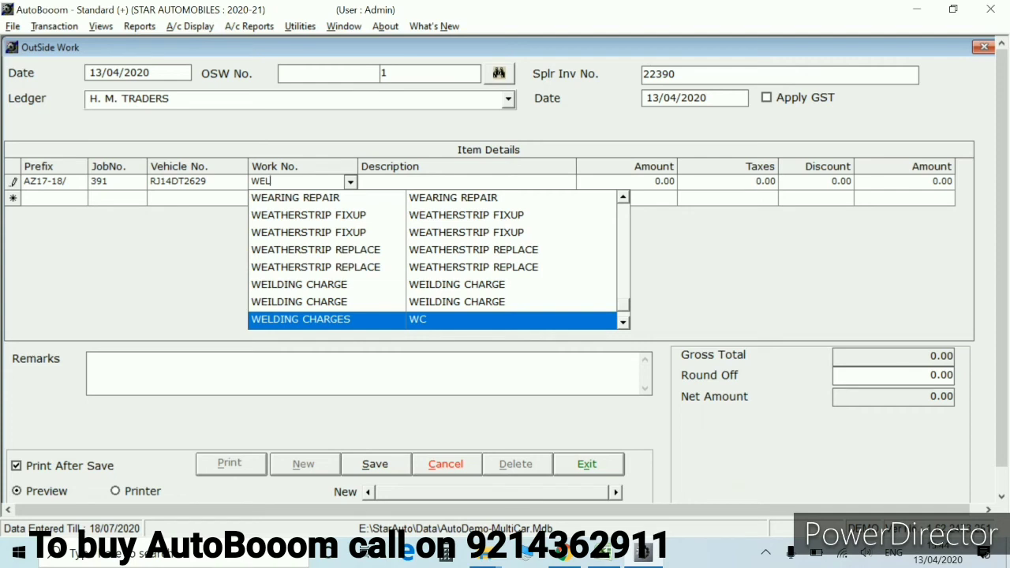
key("Escape")
key("Return")
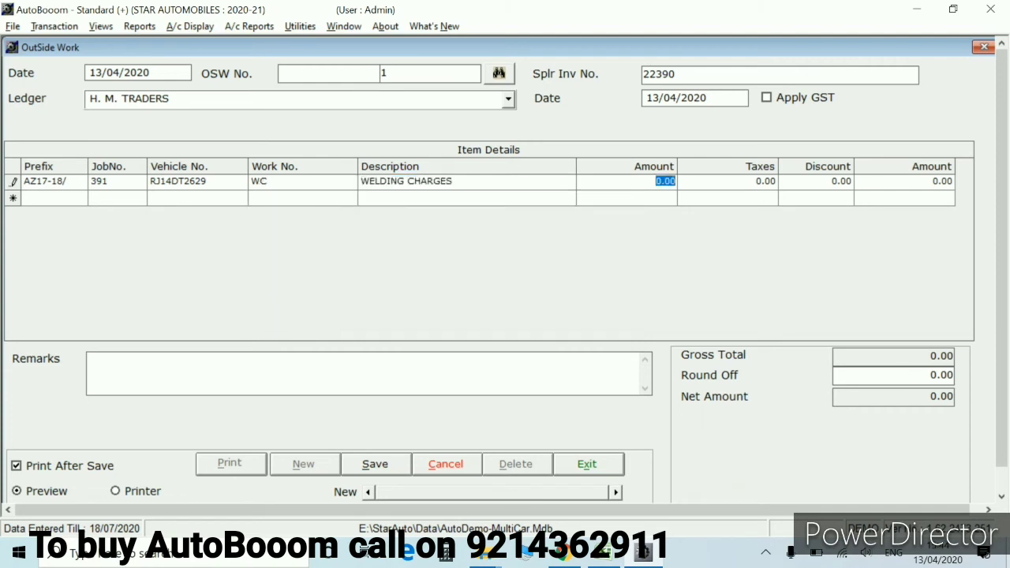
type("400")
key("Return")
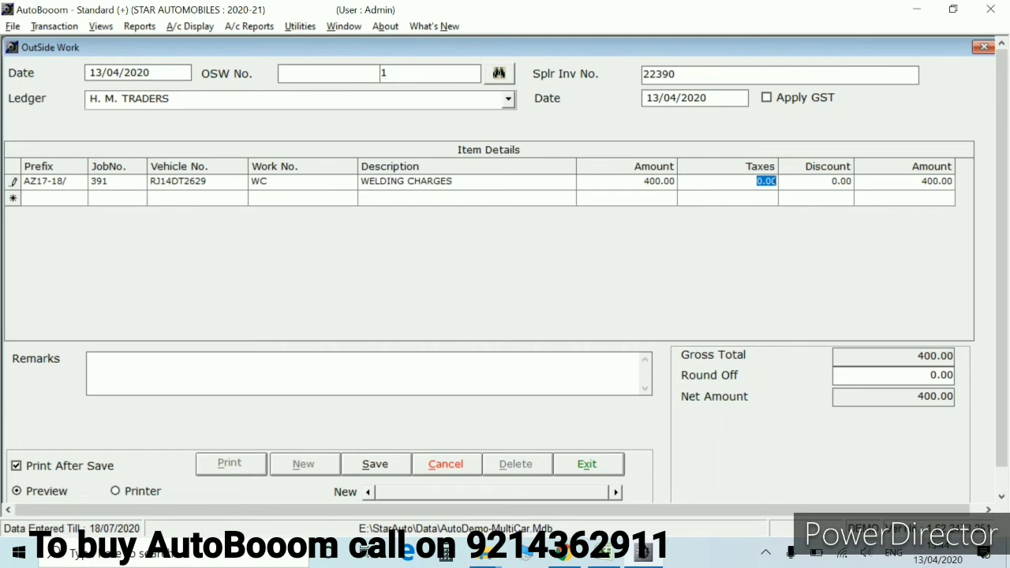
key("Return")
key("alt+s")
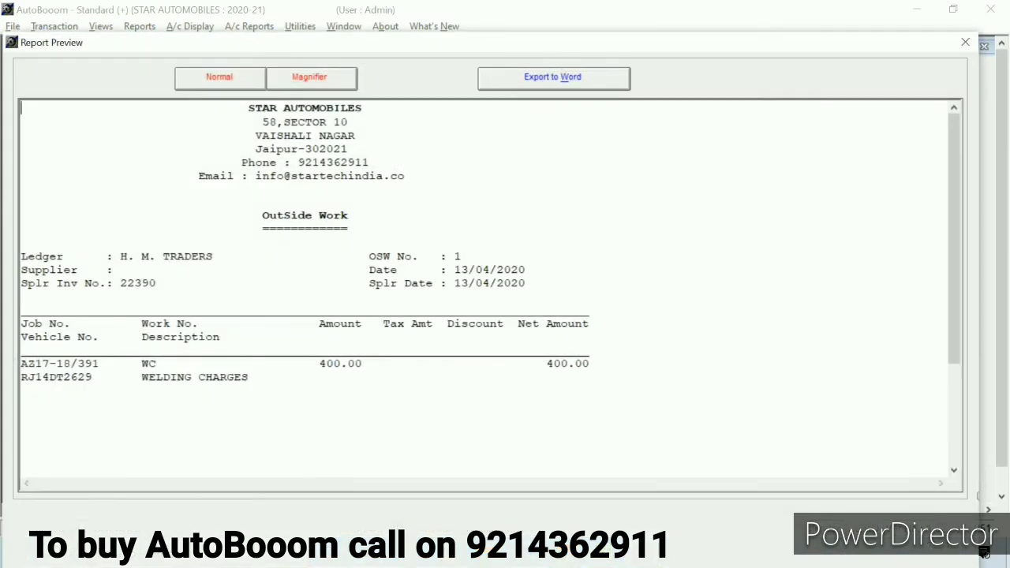
Close the Outside Work preview and form, then open Job Close from the Navigator
key("Escape")
key("Escape")
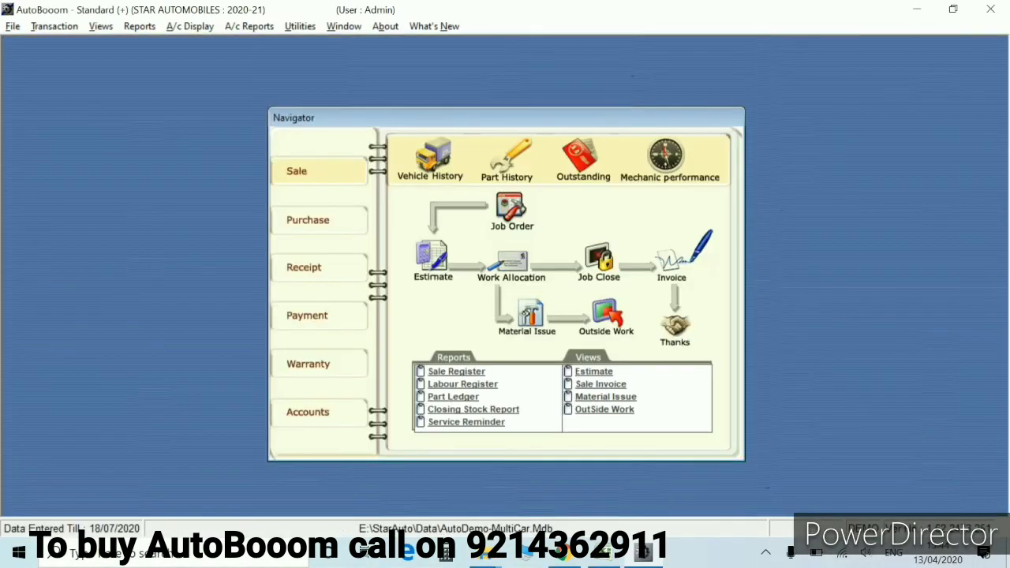
left_click(599, 256)
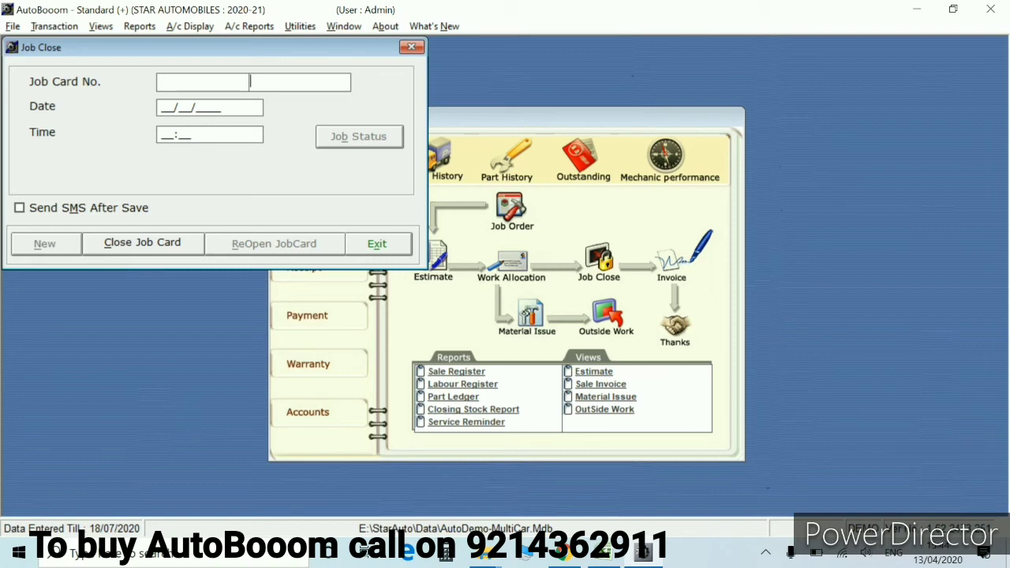
Enter job card AZ17-18/391 in Job Close and tick Send SMS After Save
key("Return")
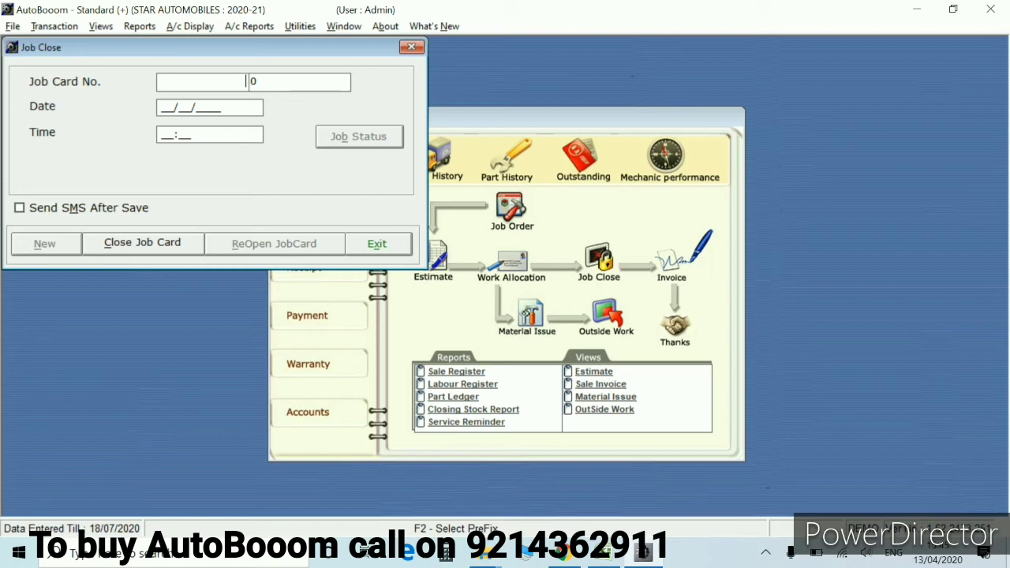
type("AZ17-18/")
key("Tab")
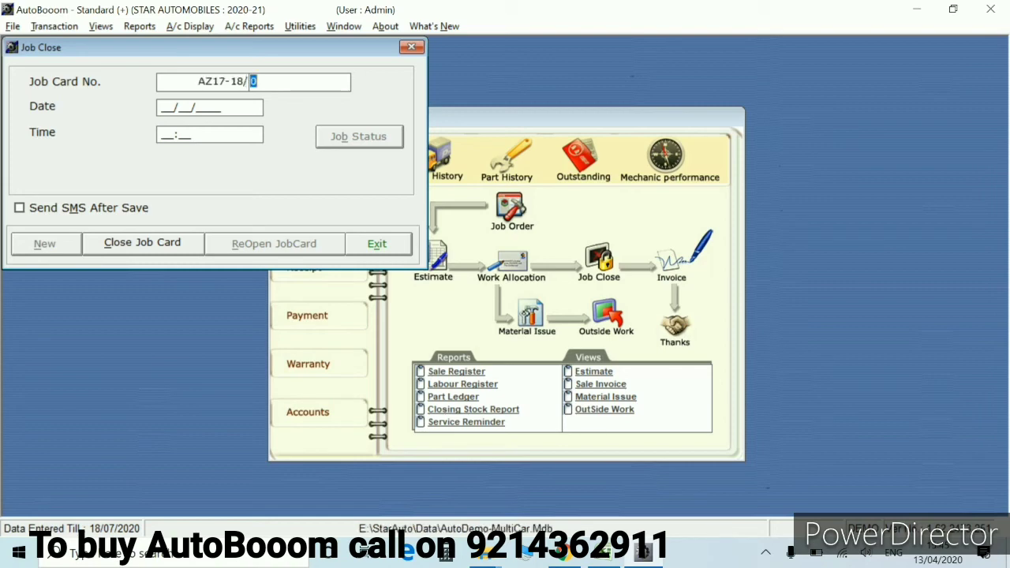
type("391")
key("Return")
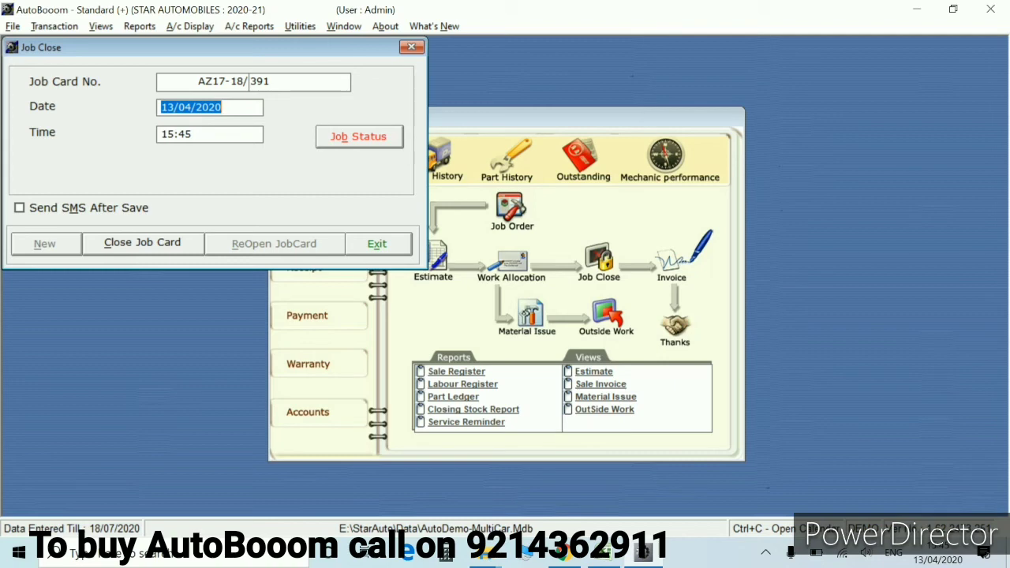
left_click(19, 207)
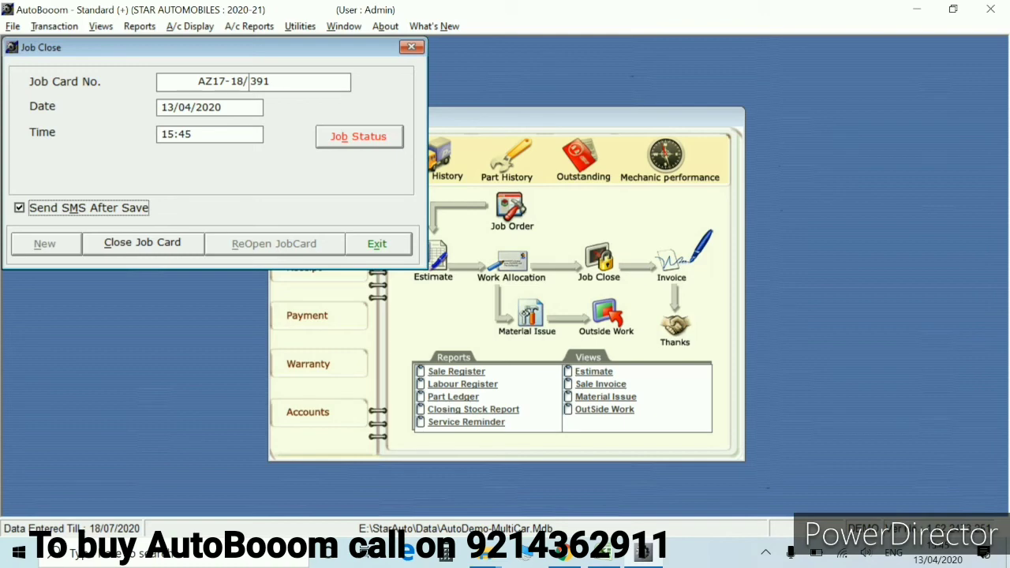
key("Tab")
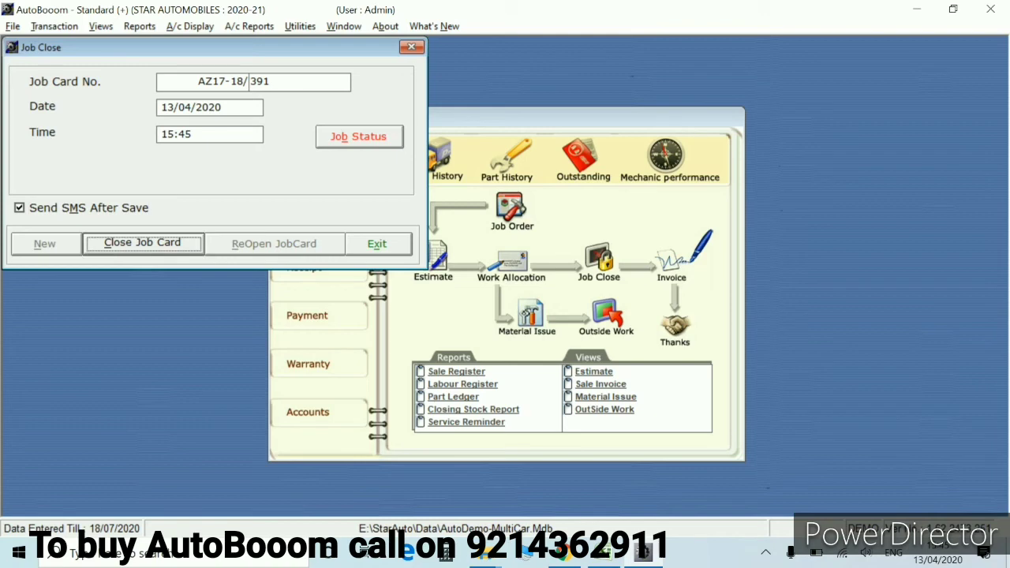
Close job card AZ17-18/391, confirm the save, and dismiss the SMS contacts list
key("Return")
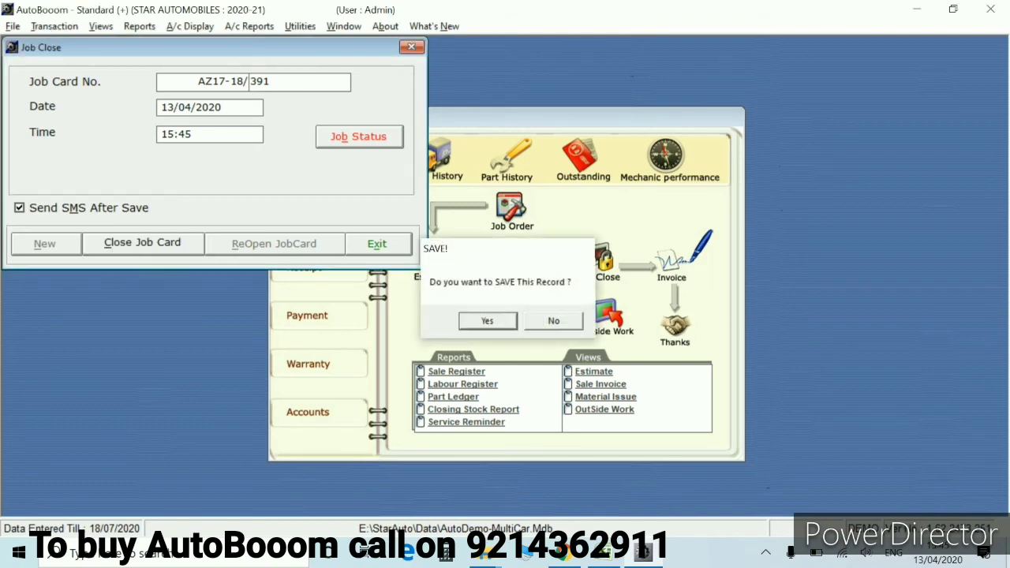
key("Return")
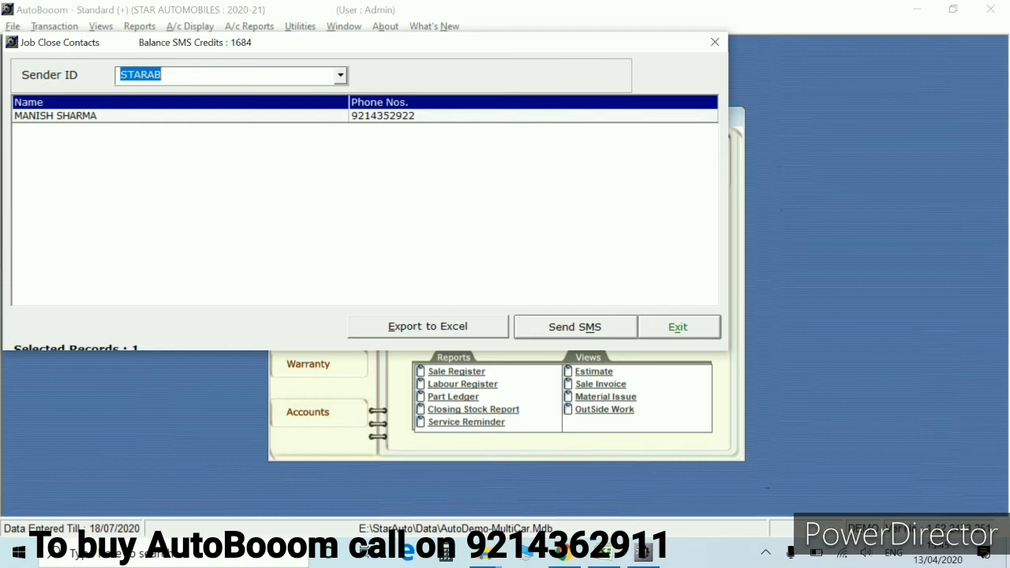
key("Escape")
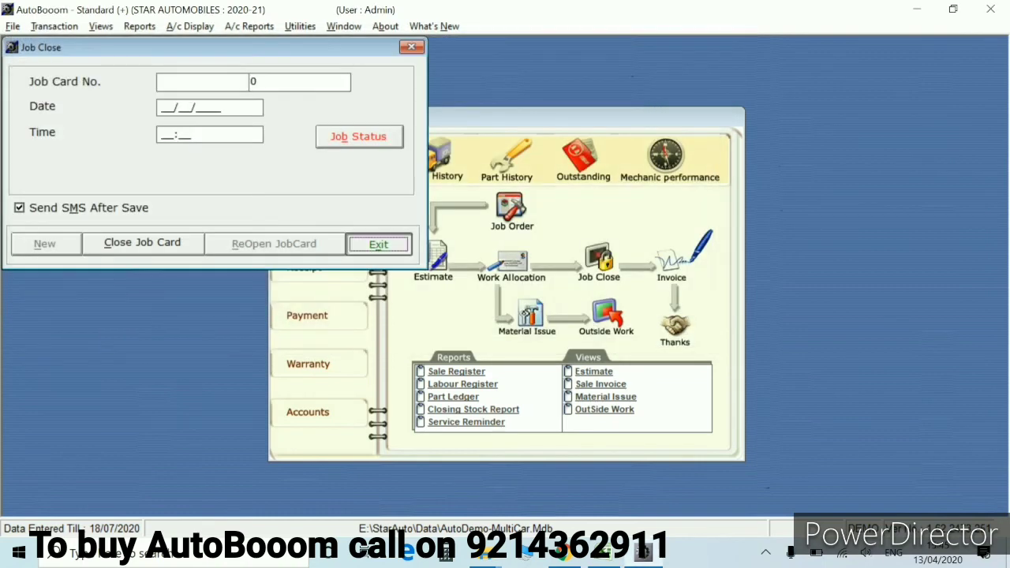
Close the Job Close form
key("Escape")
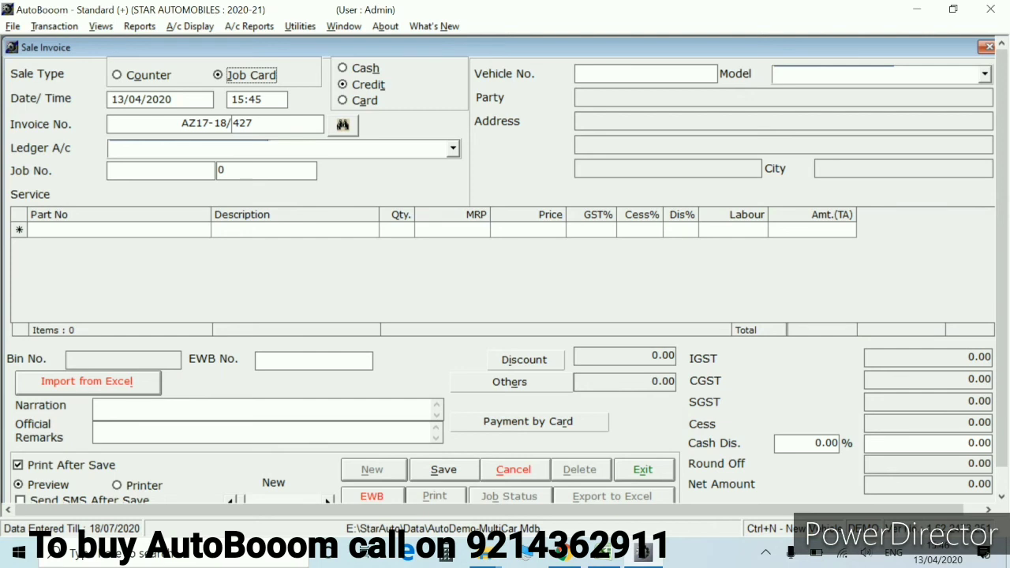
Make the sale invoice a cash sale, filling the date and cash account
key("alt+h")
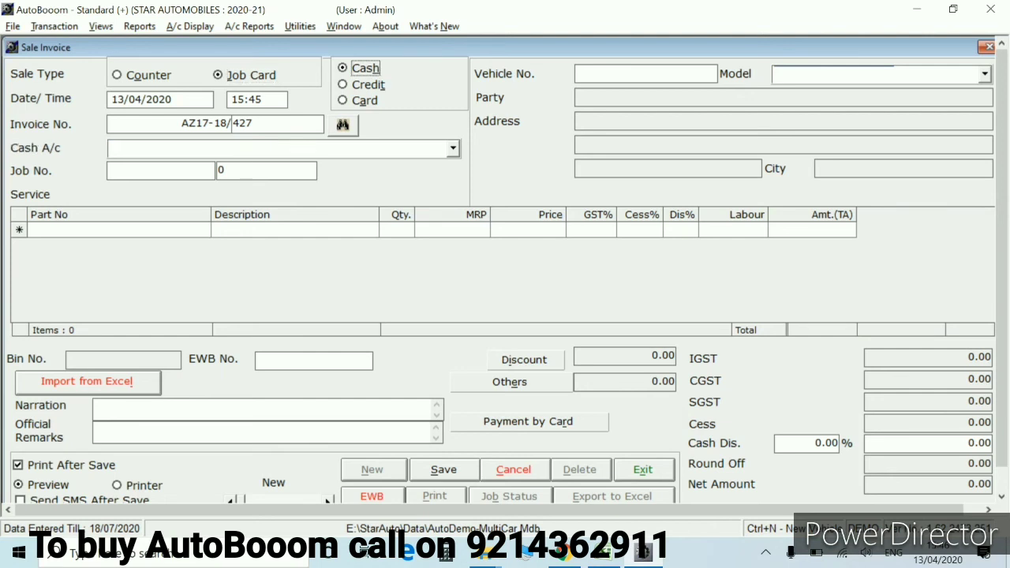
key("Tab")
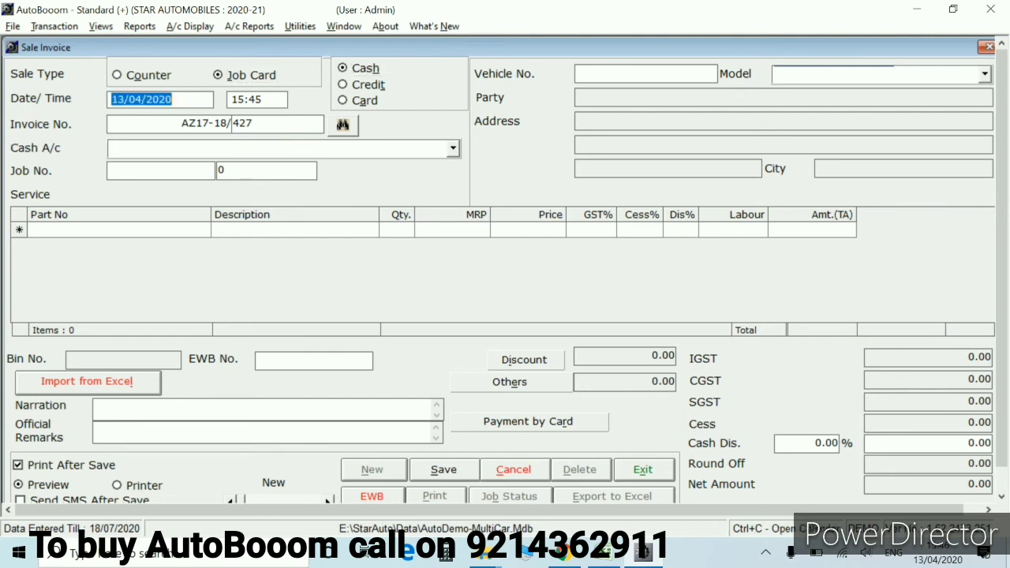
key("Tab")
key("Tab")
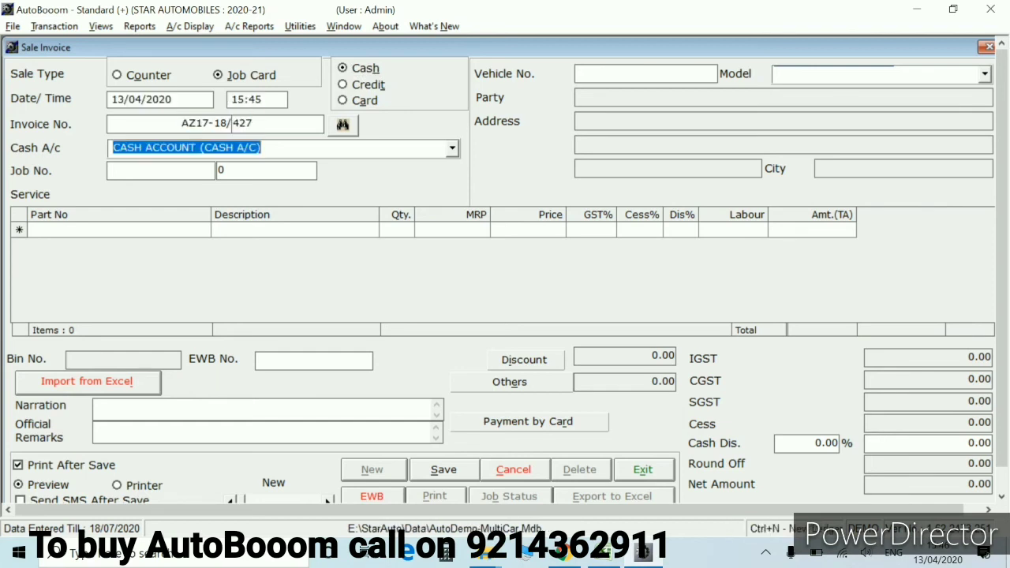
key("Tab")
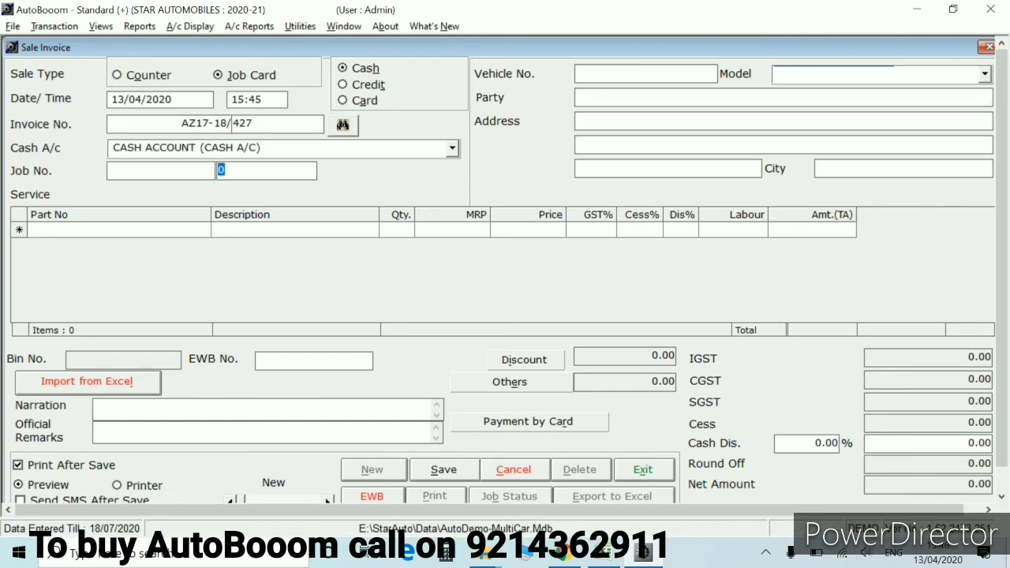
Fill the AZ17-18/ job prefix, close the pending jobs list, and load job card 391
left_click(211, 170)
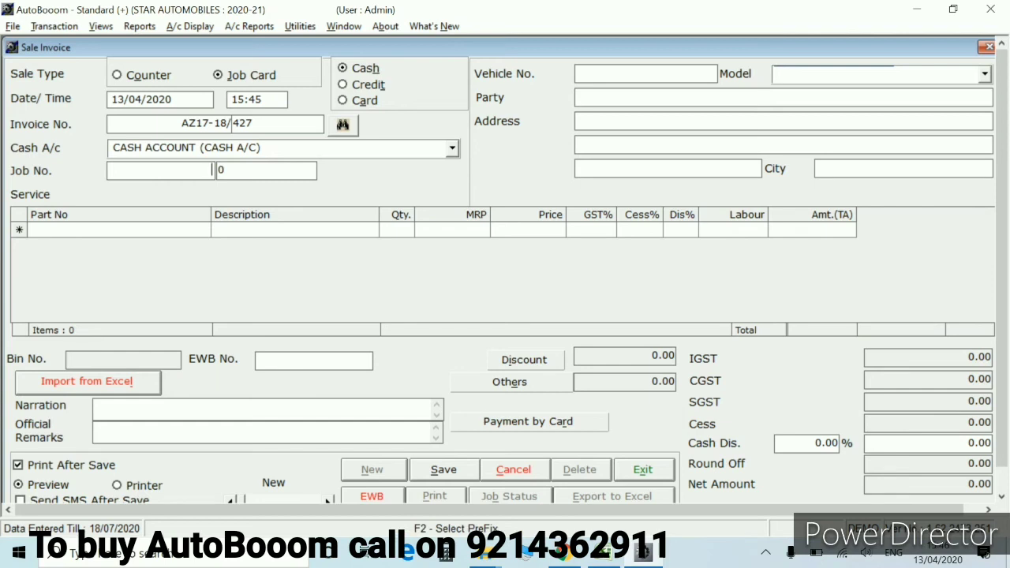
key("F2")
key("Return")
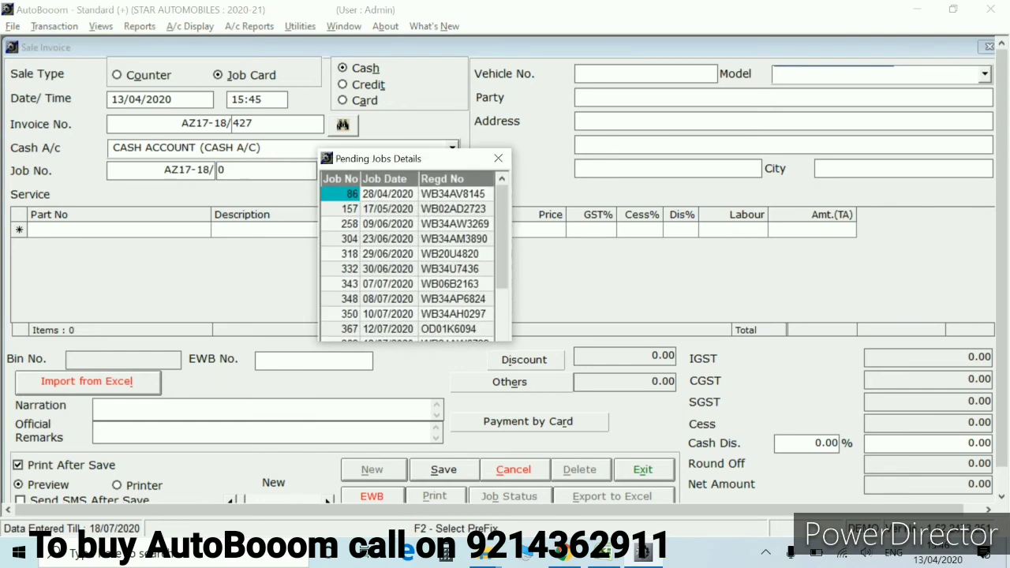
left_click(349, 239)
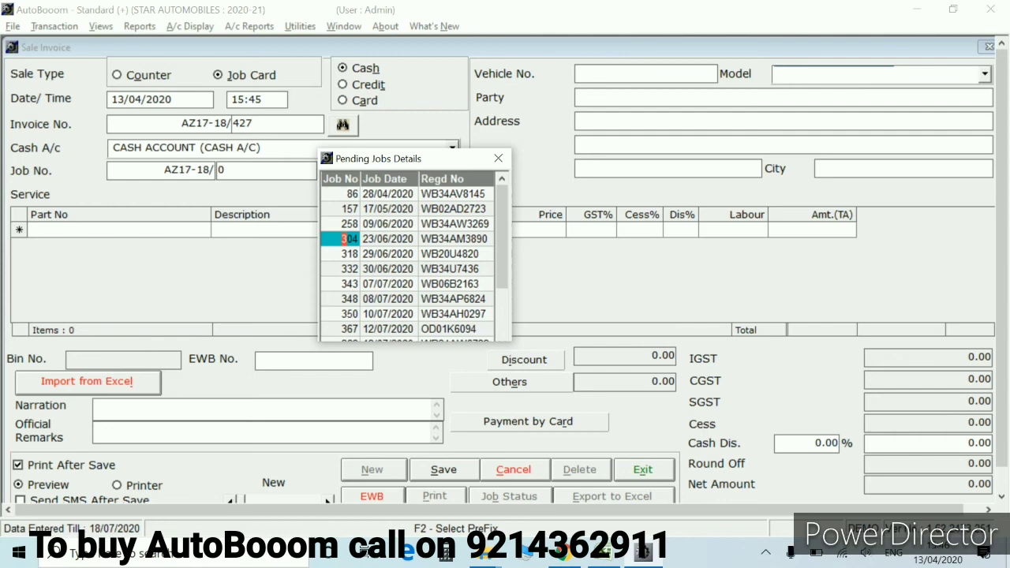
left_click(350, 208)
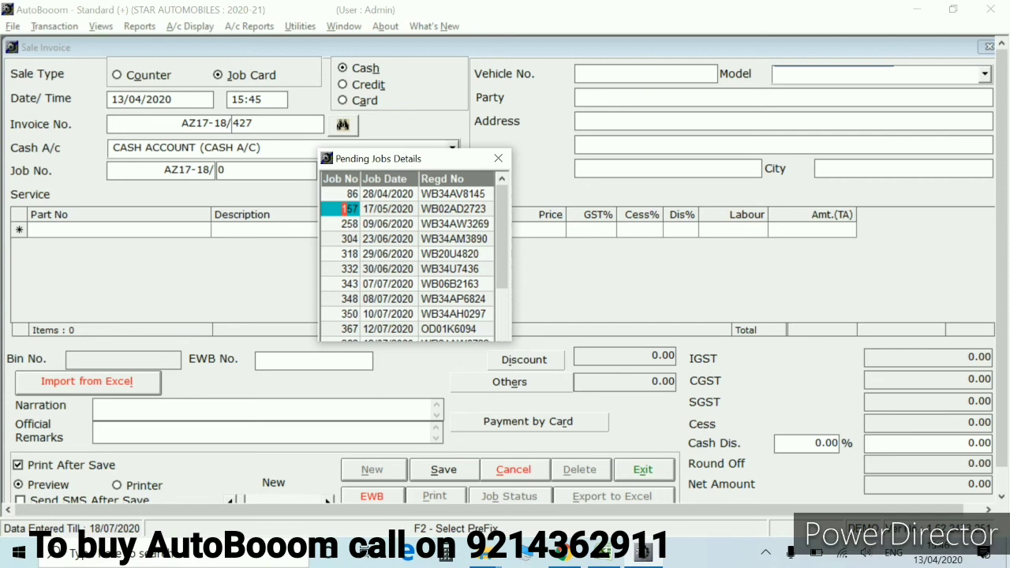
left_click_drag(502, 237, 502, 293)
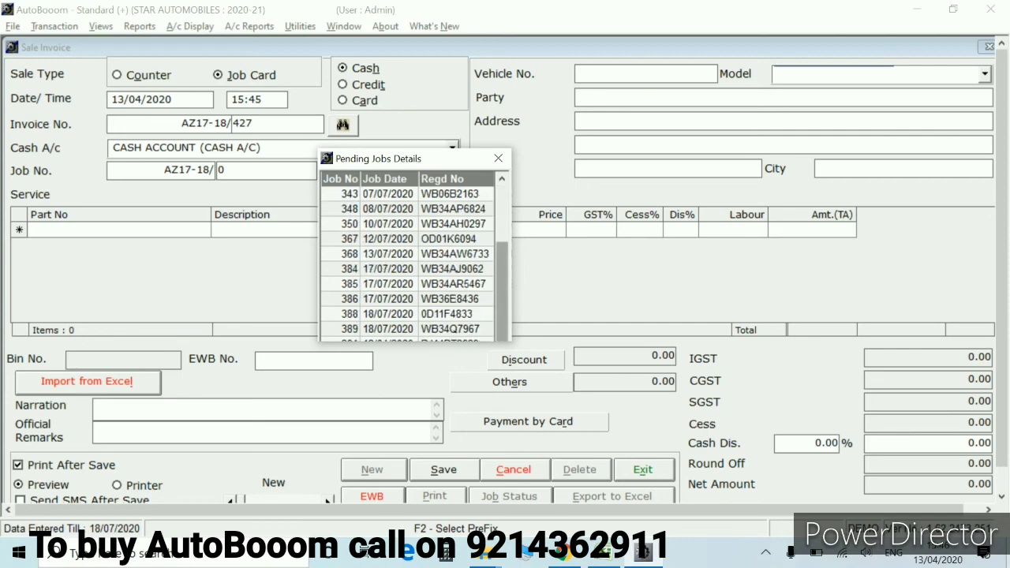
left_click_drag(501, 292, 502, 237)
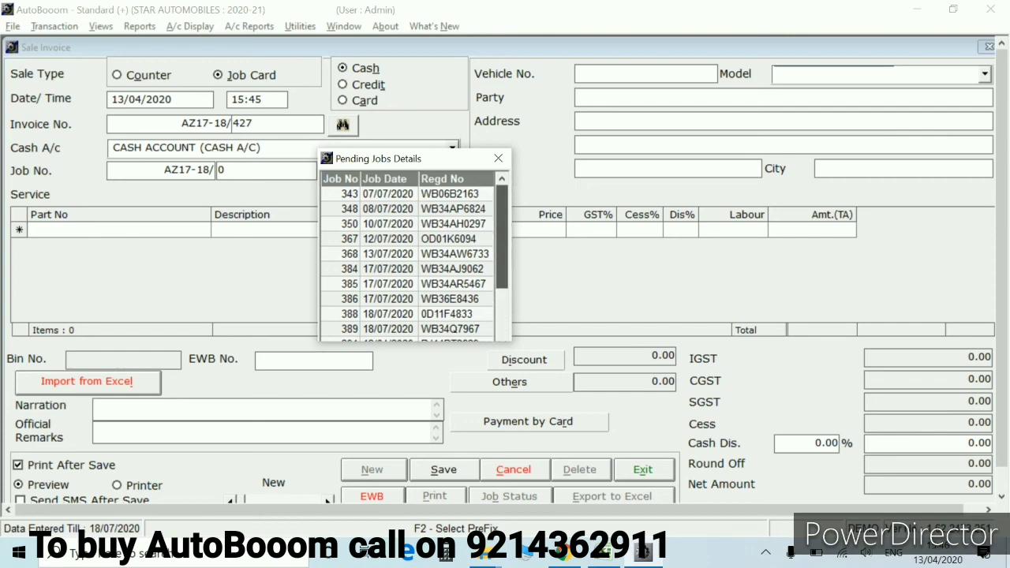
left_click(349, 209)
left_click(498, 157)
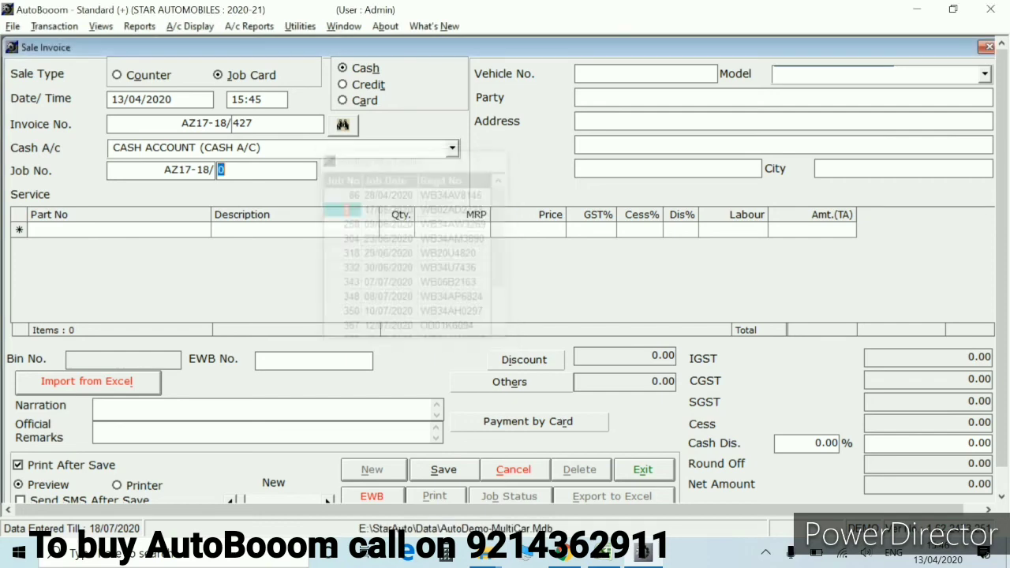
type("391")
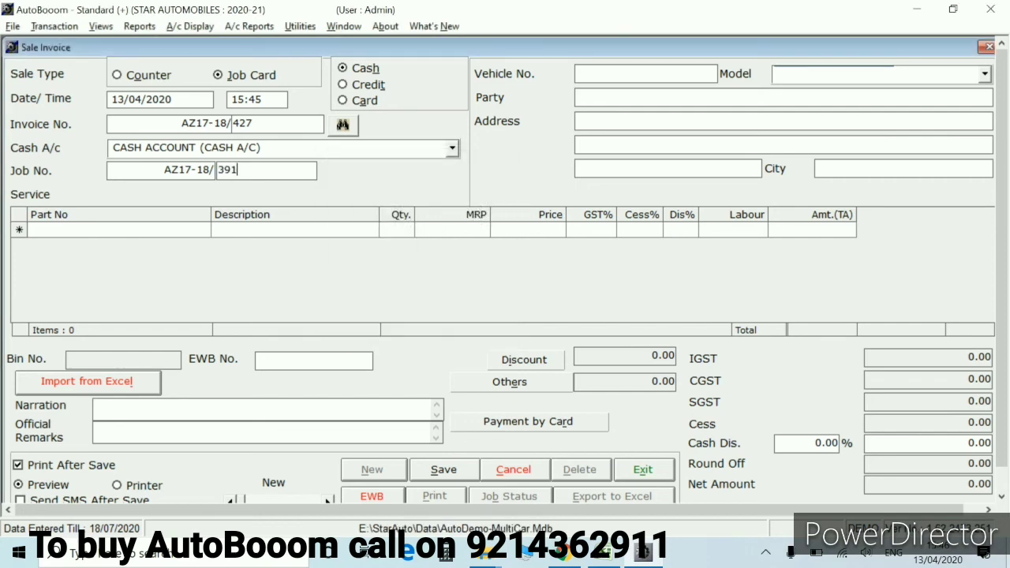
key("Return")
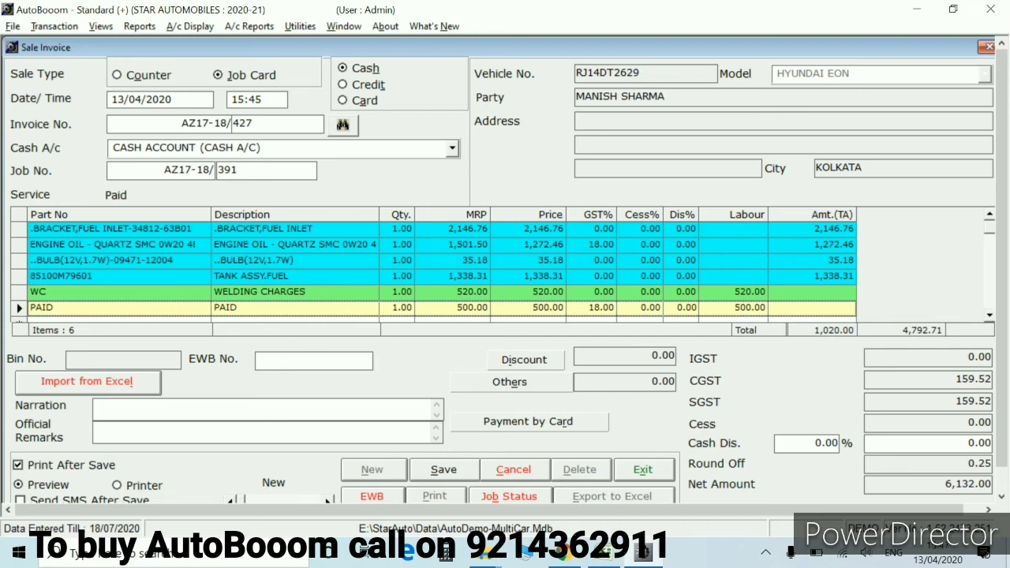
Edit the first item's MRP, changing its last digit to 3
left_click(471, 228)
key("BackSpace")
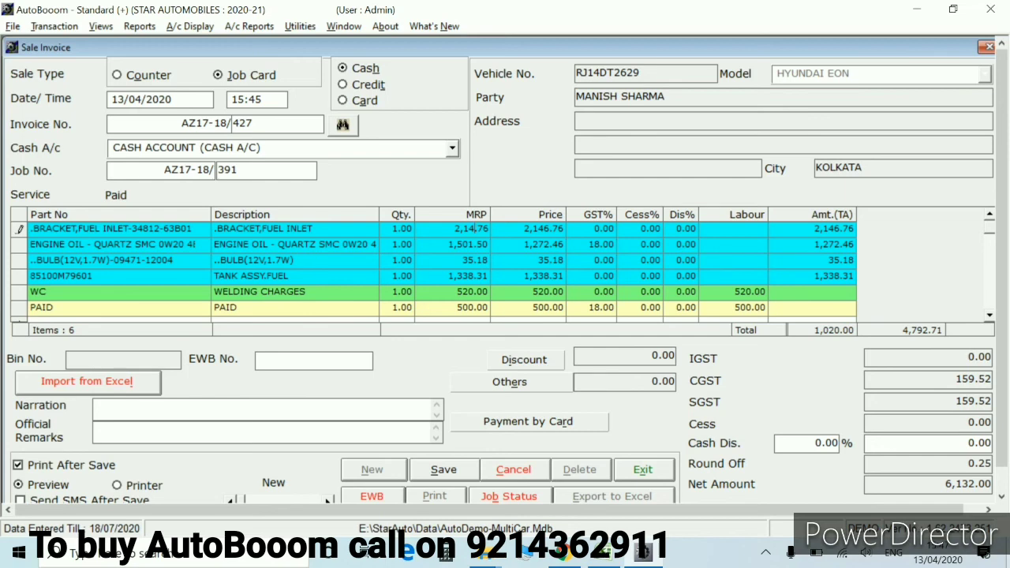
type("3")
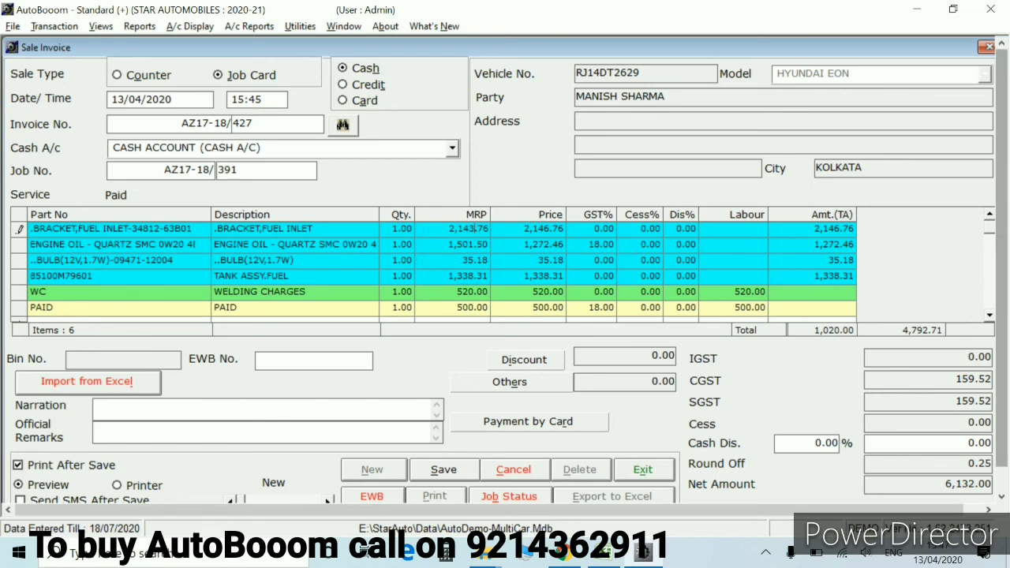
Add part 85102, CUSHION ASSY FR SEAT LH at 1,809.72, and save the invoice
scroll(441, 268, "down", 1)
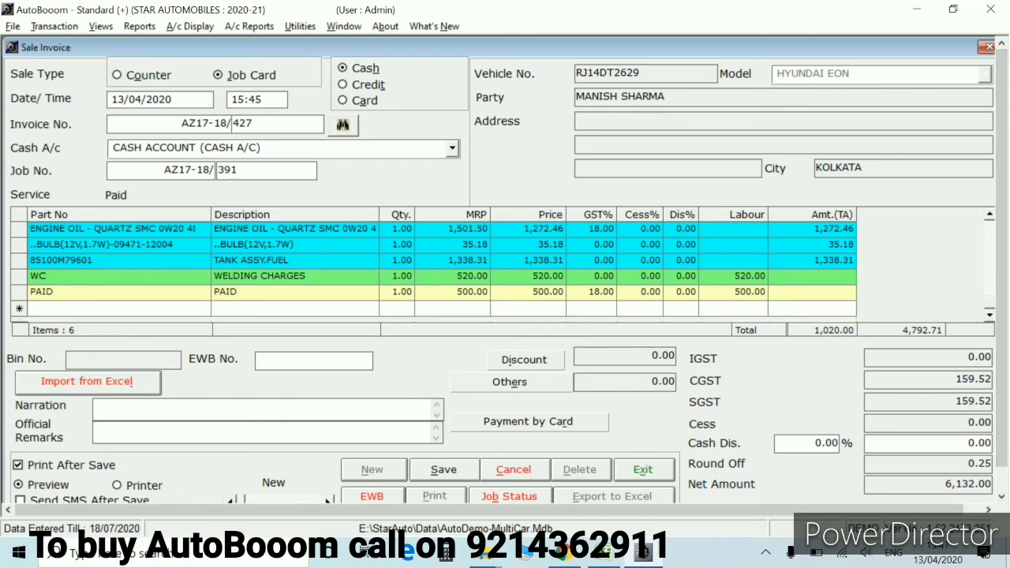
left_click(114, 308)
type("85")
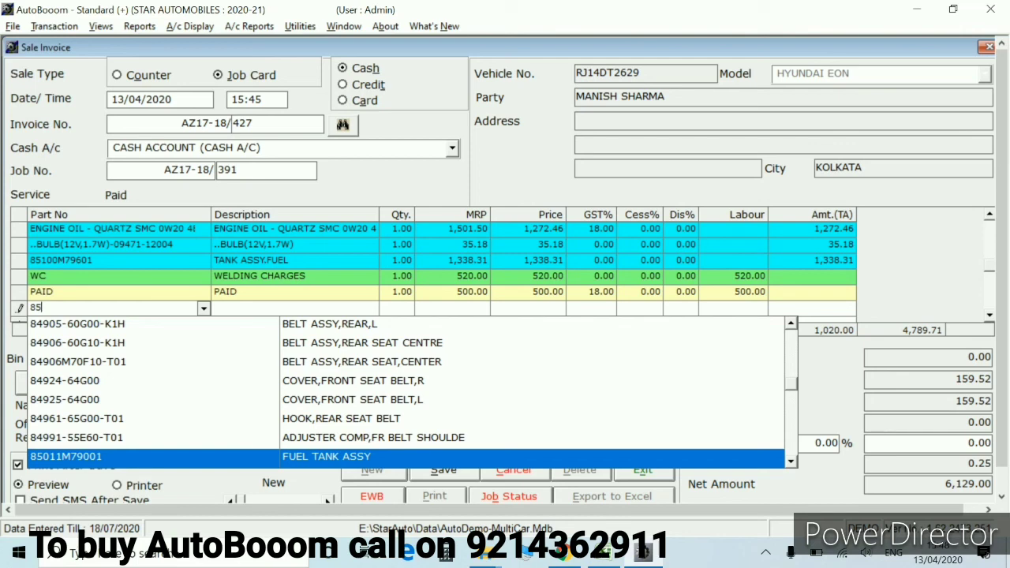
type("1")
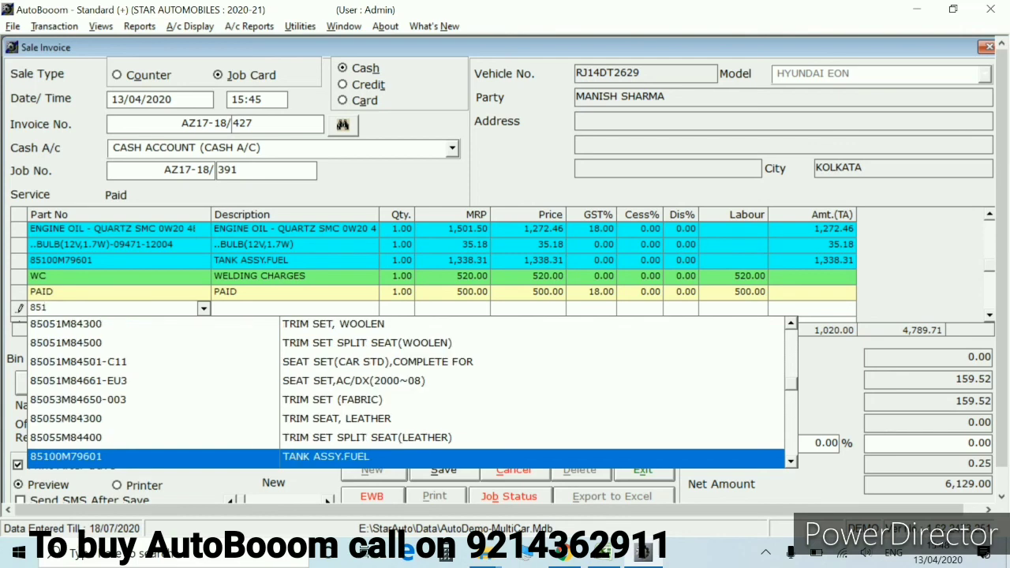
type("02")
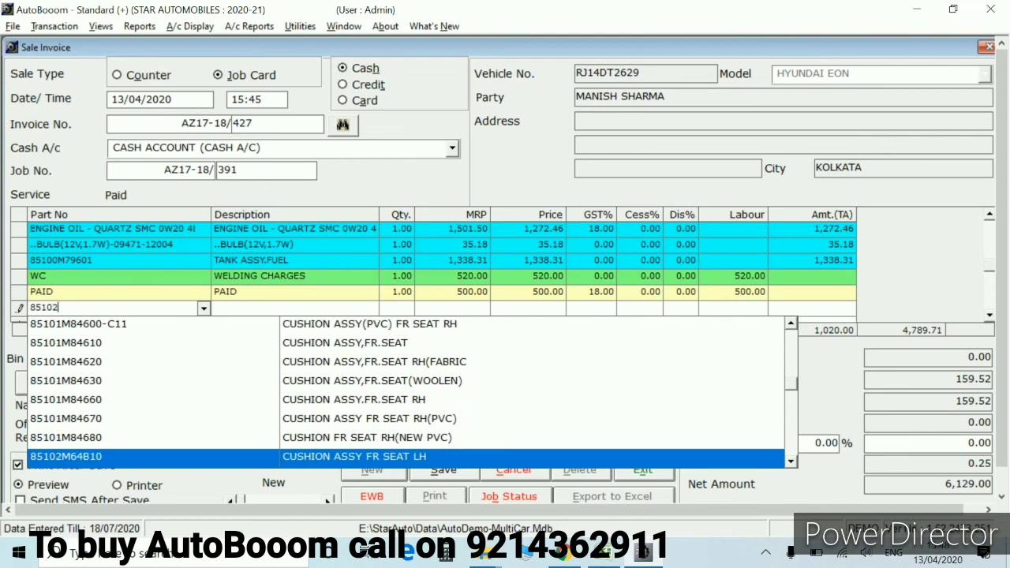
key("Return")
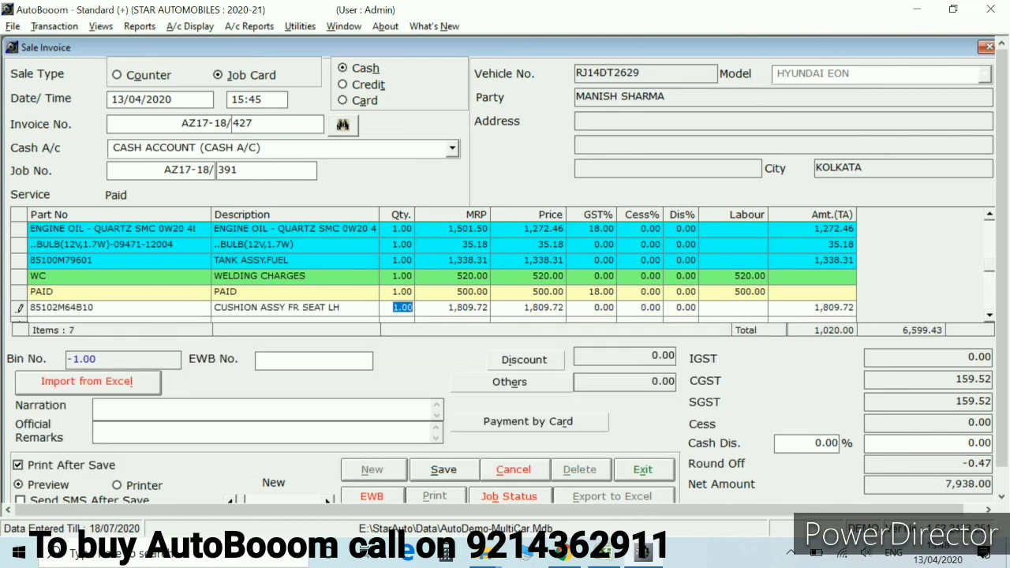
left_click(469, 307)
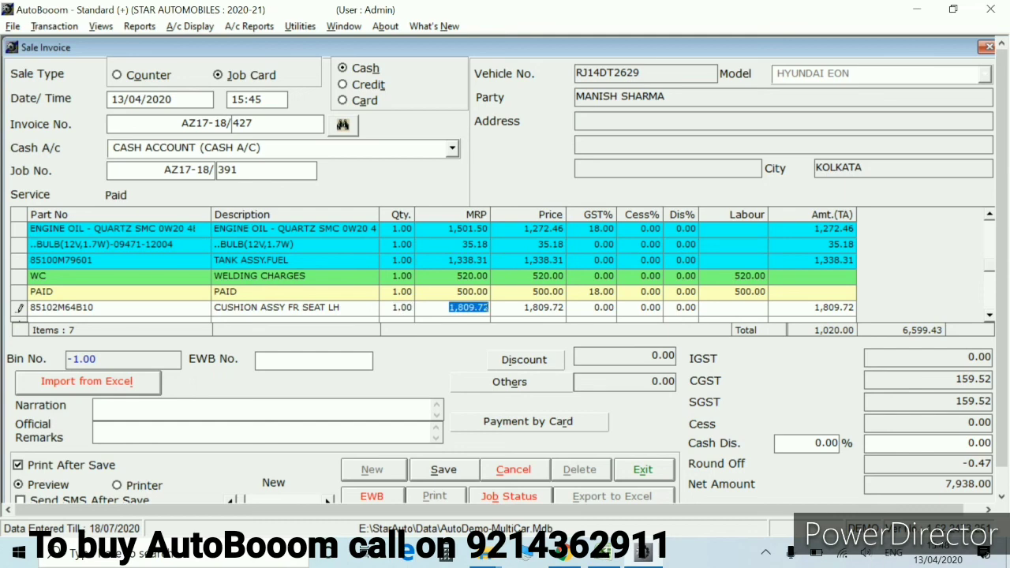
key("alt+s")
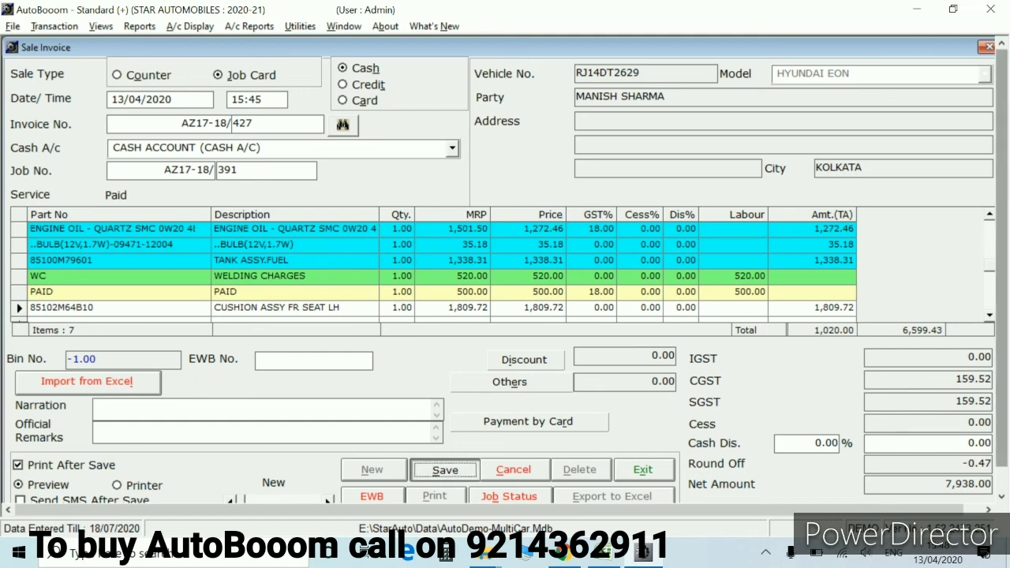
Confirm saving invoice AZ17-18/427 and scroll through its 7,938.00 Cash tax invoice preview
key("Return")
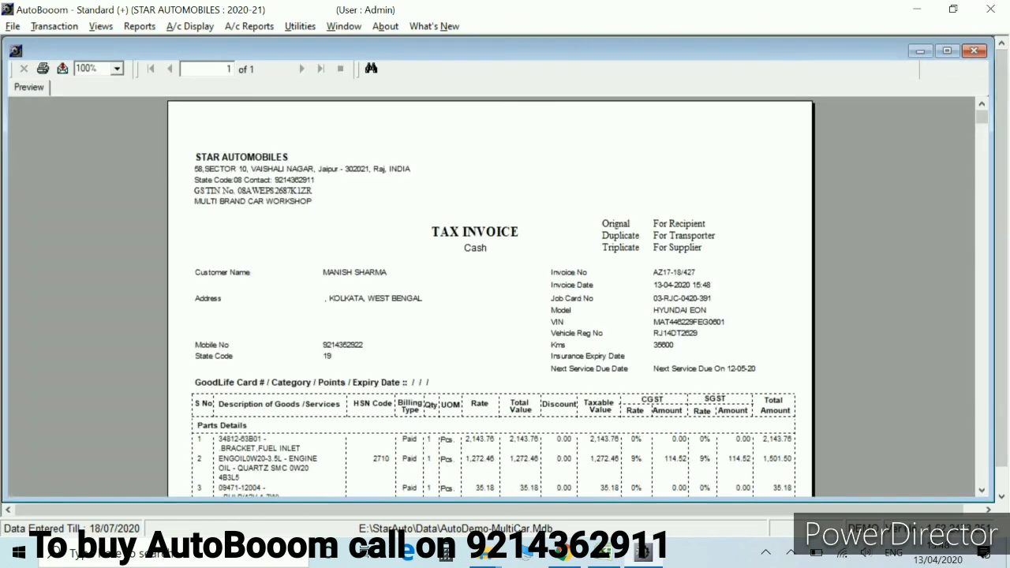
scroll(489, 300, "down", 3)
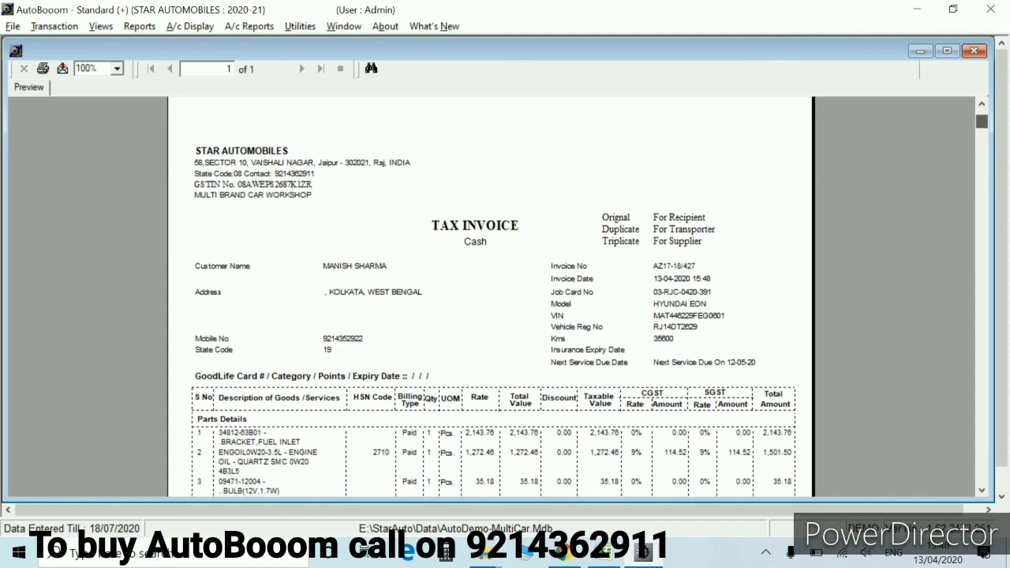
scroll(489, 300, "down", 6)
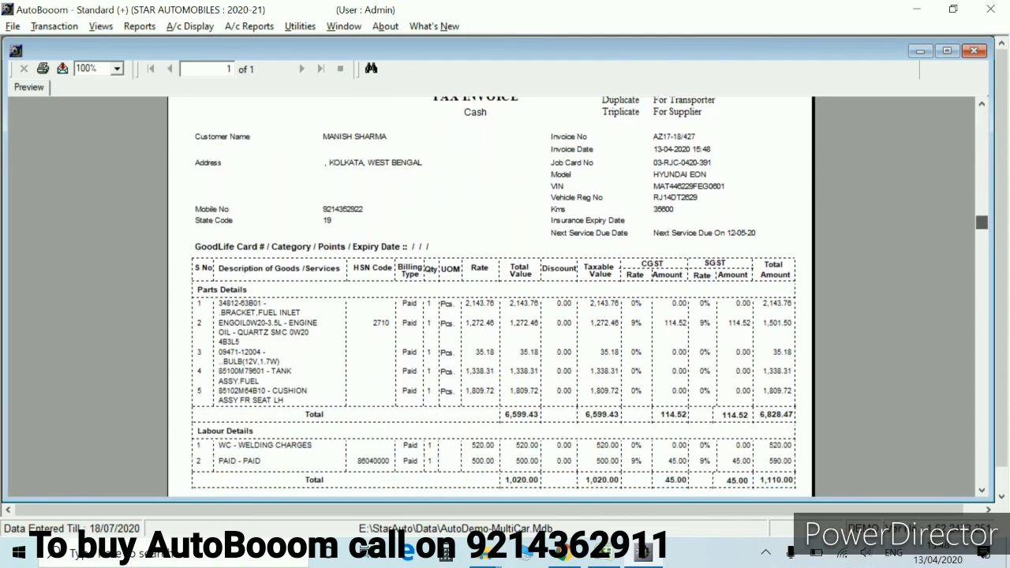
scroll(489, 300, "down", 8)
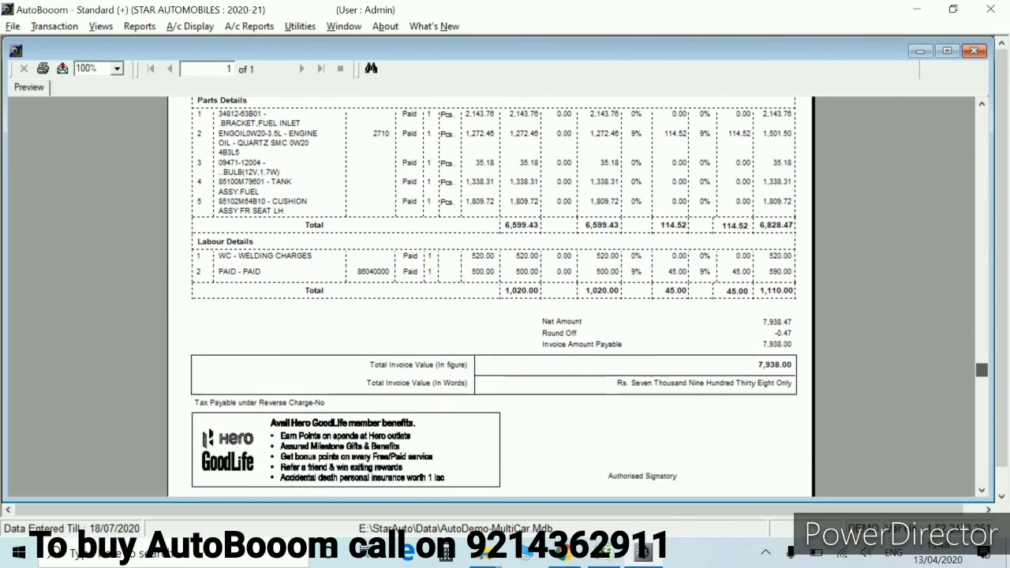
scroll(489, 300, "up", 6)
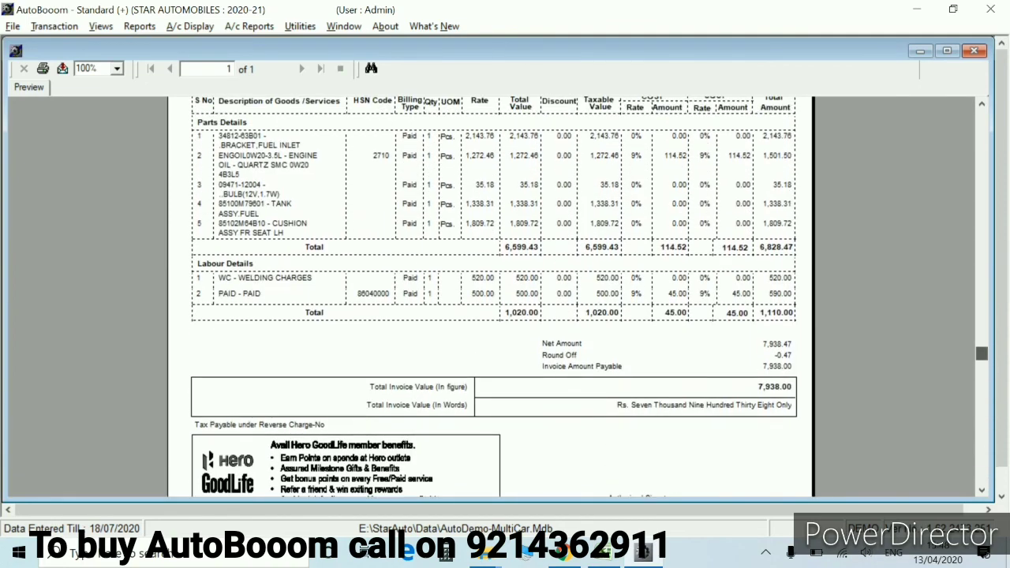
scroll(489, 300, "up", 1)
scroll(489, 300, "down", 3)
scroll(489, 300, "up", 5)
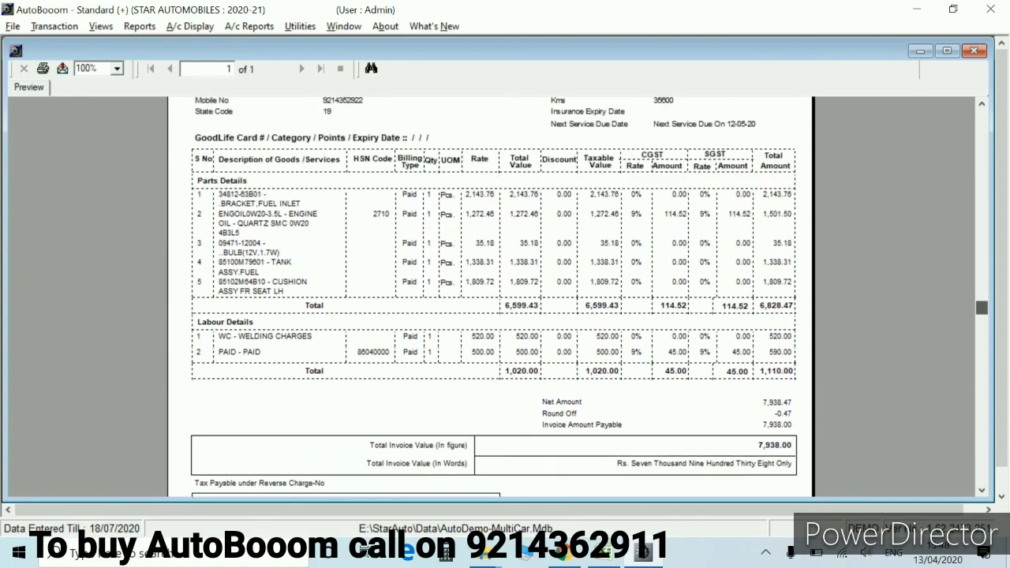
scroll(489, 300, "down", 3)
scroll(489, 300, "down", 2)
scroll(489, 299, "up", 8)
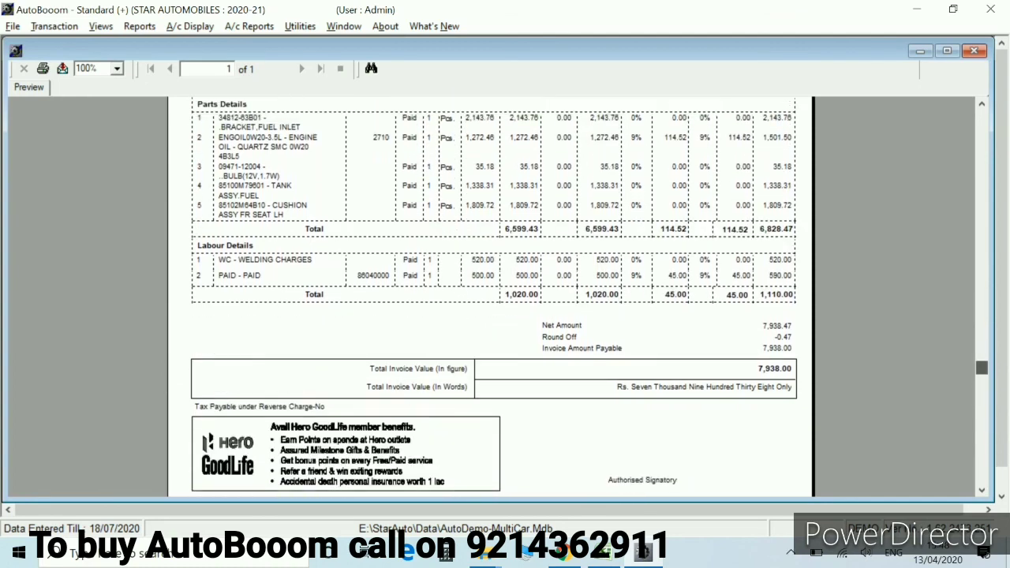
scroll(489, 300, "up", 7)
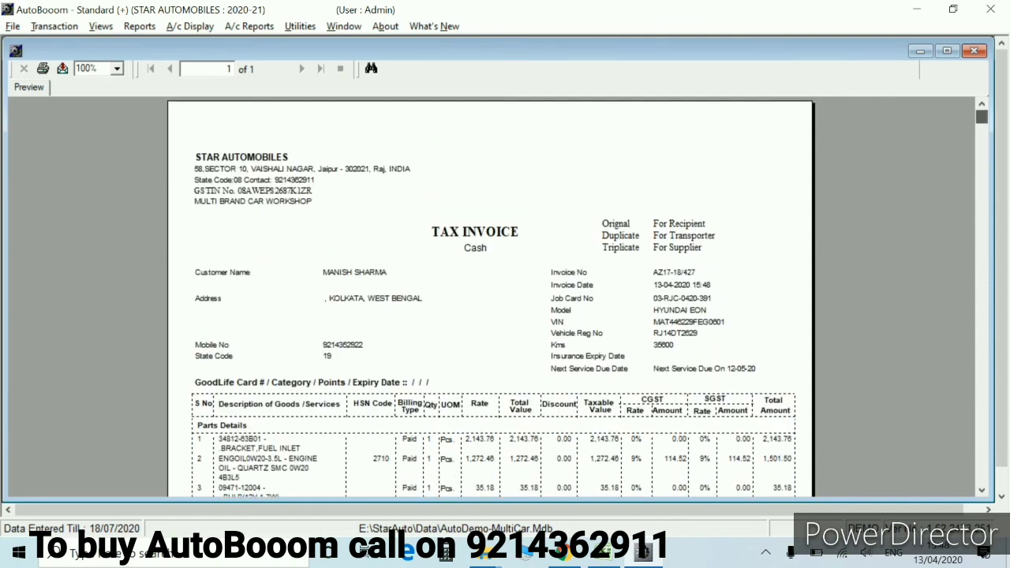
scroll(489, 300, "down", 1)
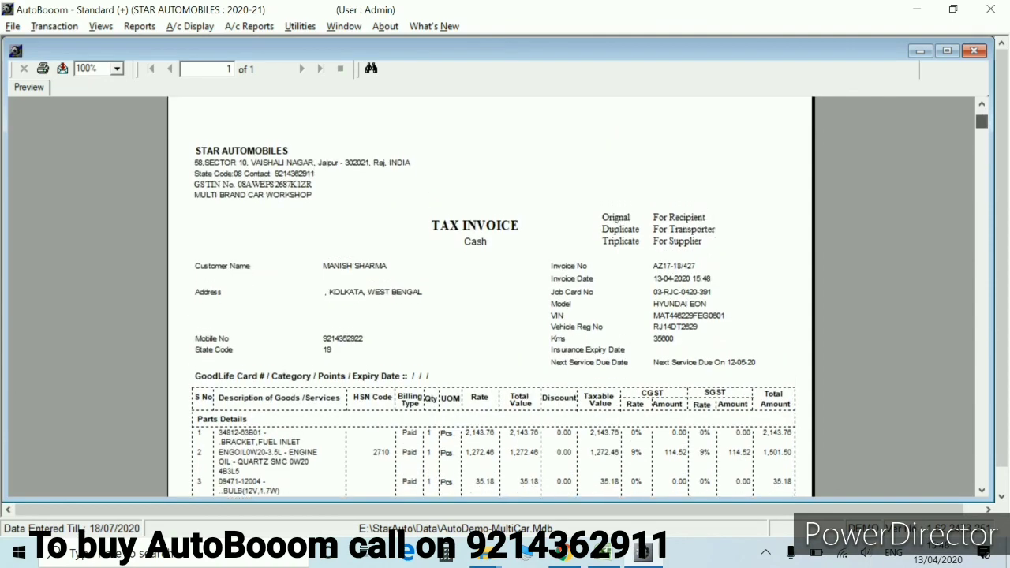
scroll(489, 300, "up", 1)
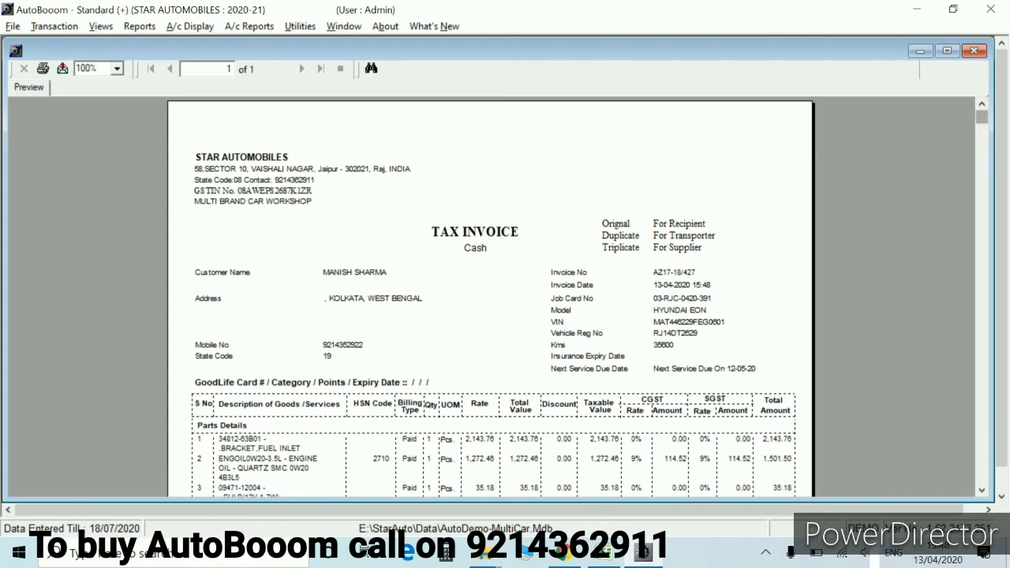
scroll(489, 300, "down", 2)
scroll(490, 300, "up", 2)
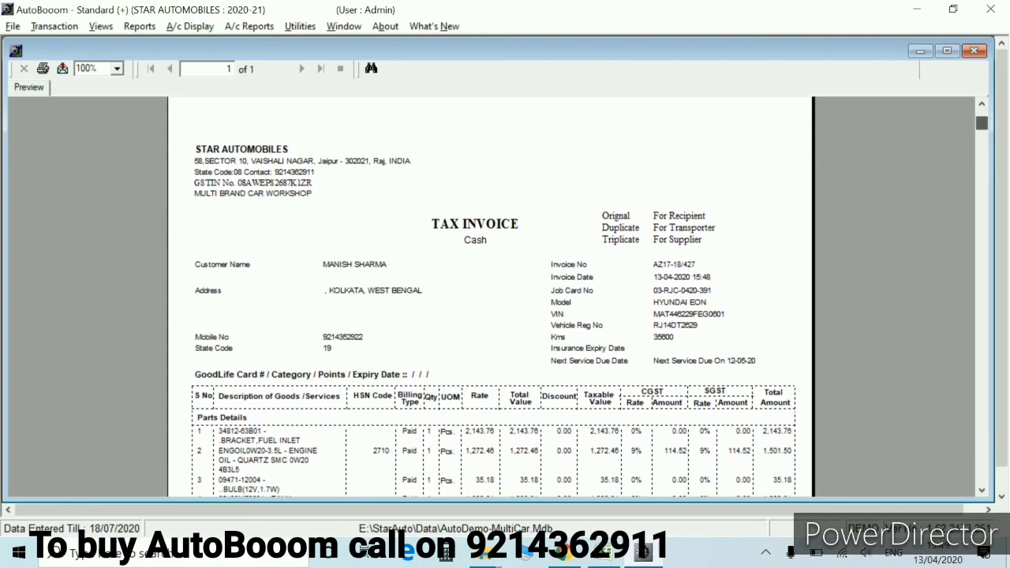
scroll(489, 299, "down", 15)
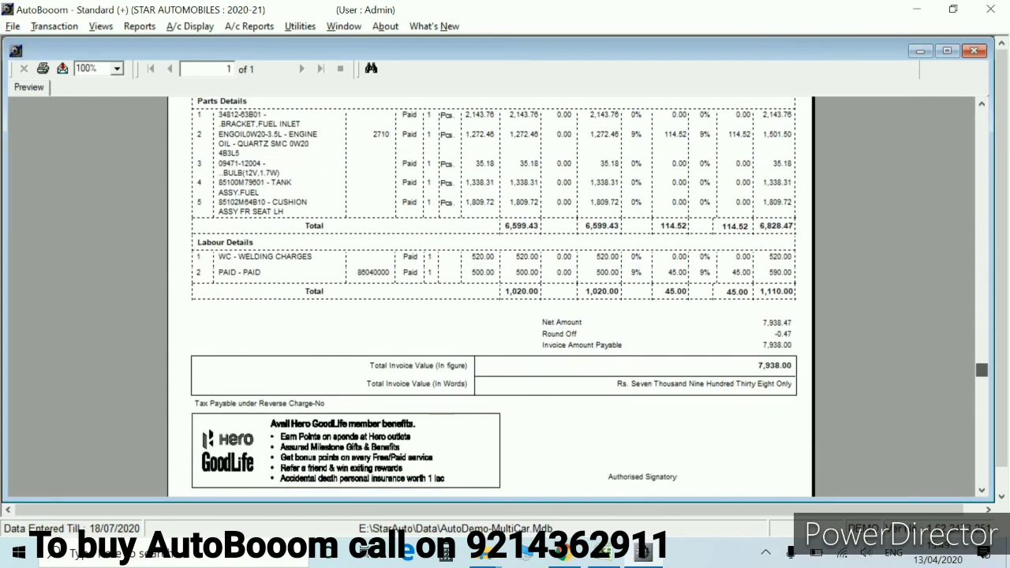
scroll(489, 300, "down", 1)
scroll(489, 300, "up", 5)
scroll(489, 299, "up", 10)
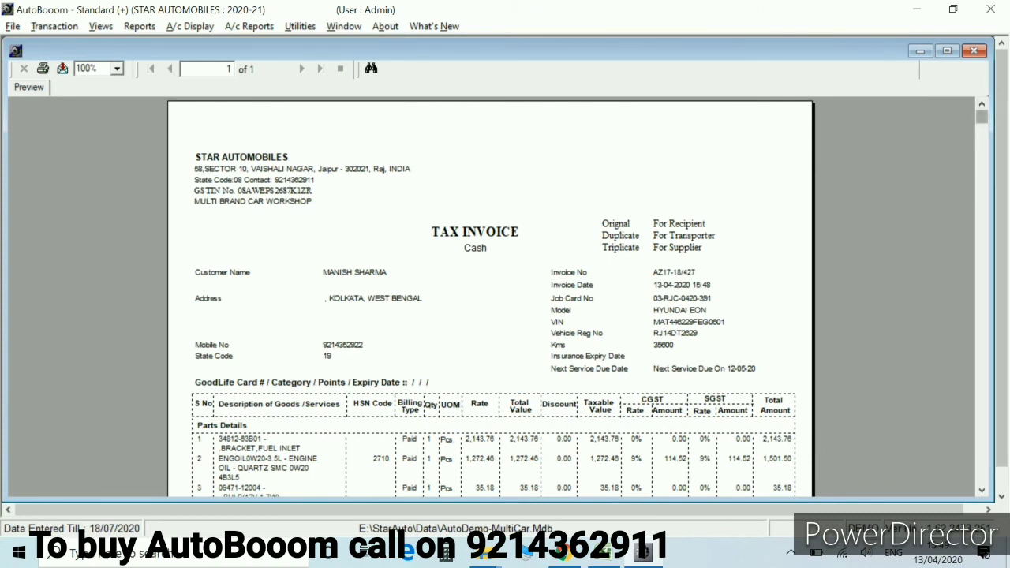
scroll(489, 300, "down", 4)
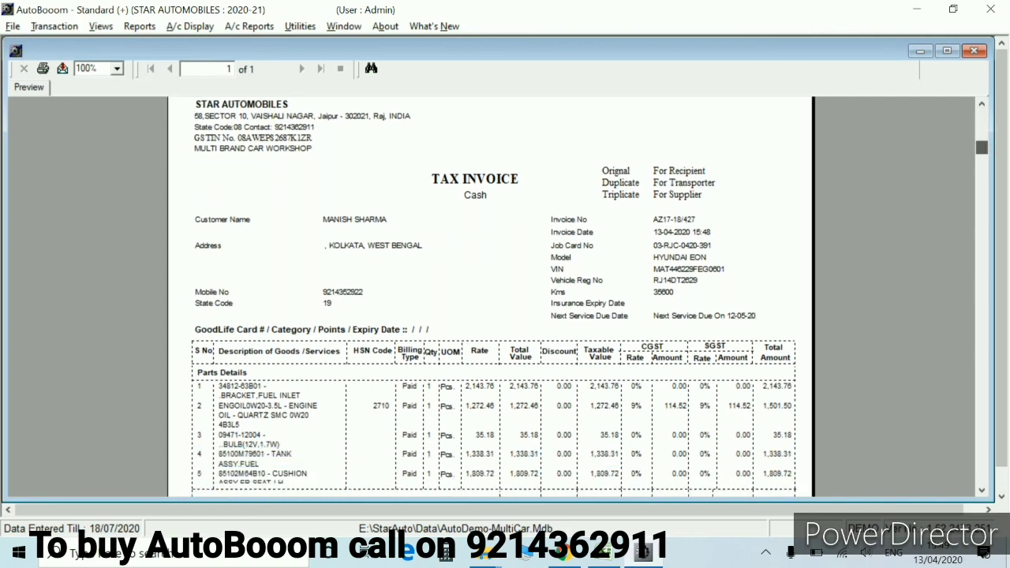
scroll(489, 300, "up", 4)
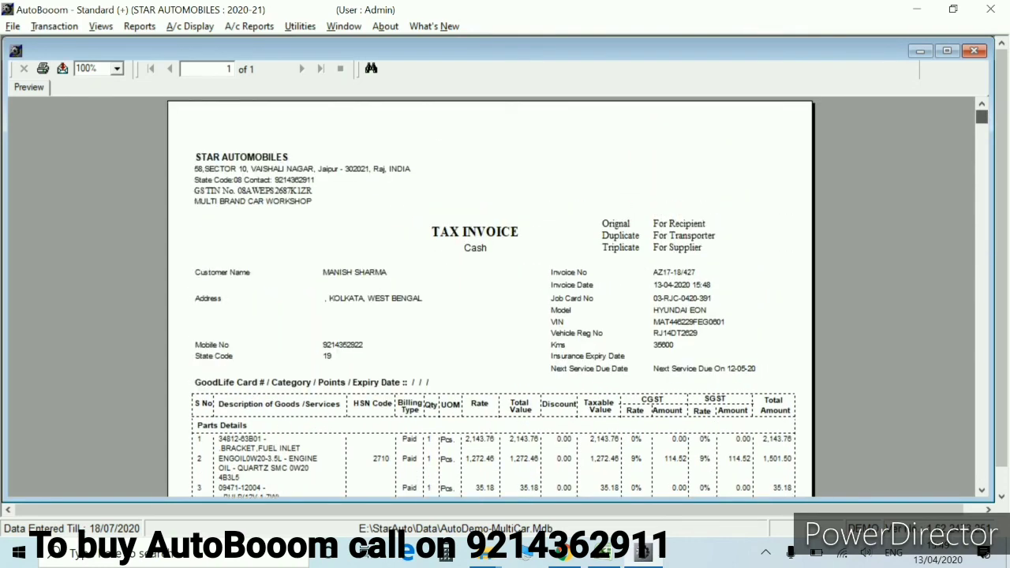
scroll(489, 300, "down", 1)
scroll(489, 299, "up", 1)
Close the tax invoice preview and sale invoice, then open the Thanks Letter list
left_click(974, 50)
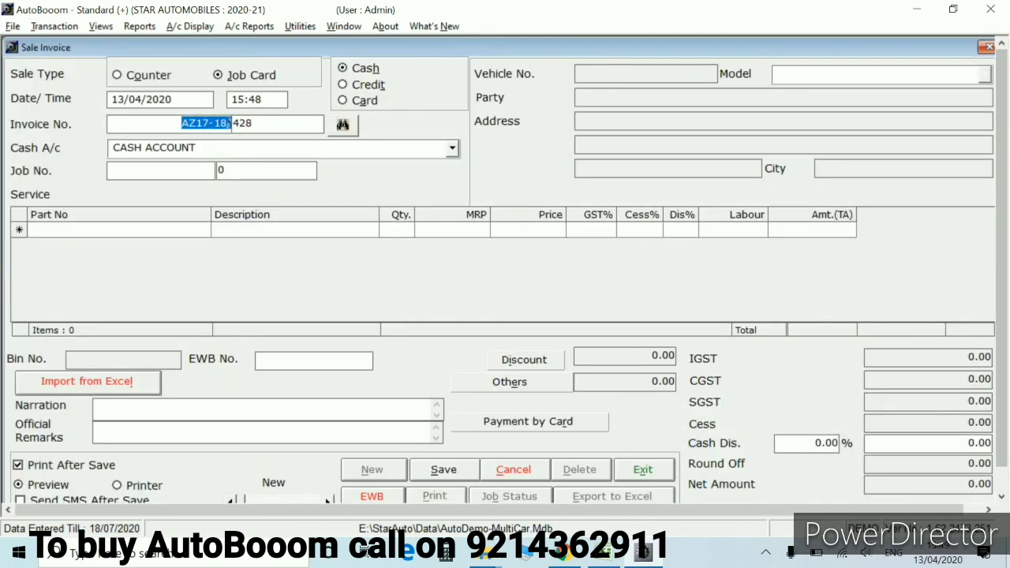
left_click(643, 469)
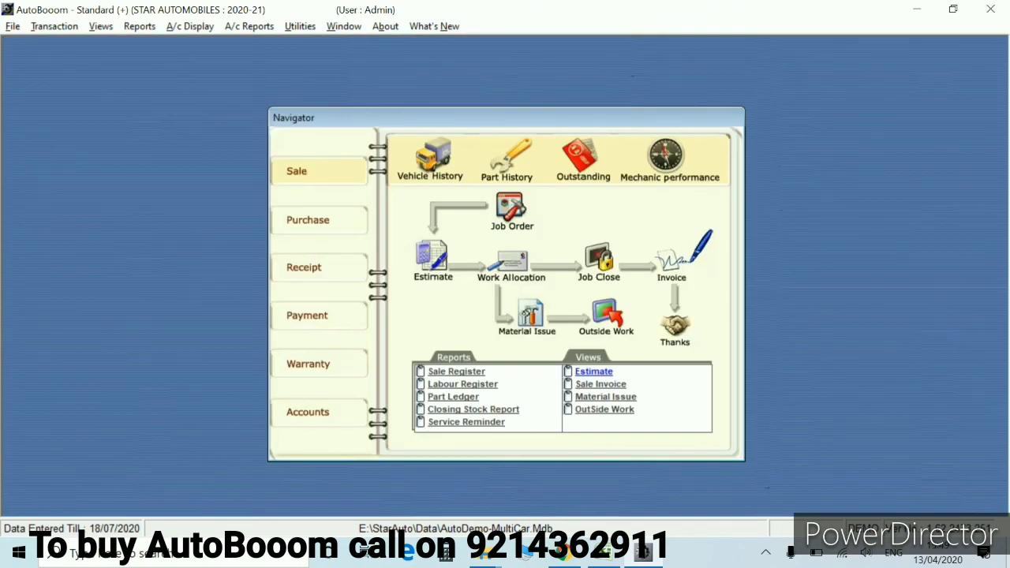
left_click(674, 325)
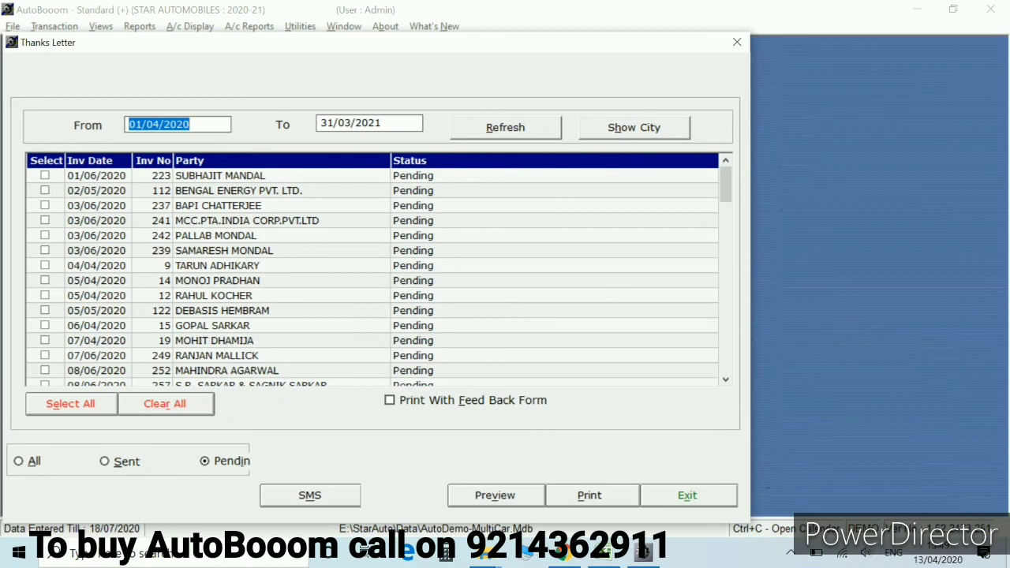
Browse the Thanks Letter list, select invoice 361, close it, and start a new sale invoice
scroll(371, 276, "down", 3)
scroll(371, 276, "down", 5)
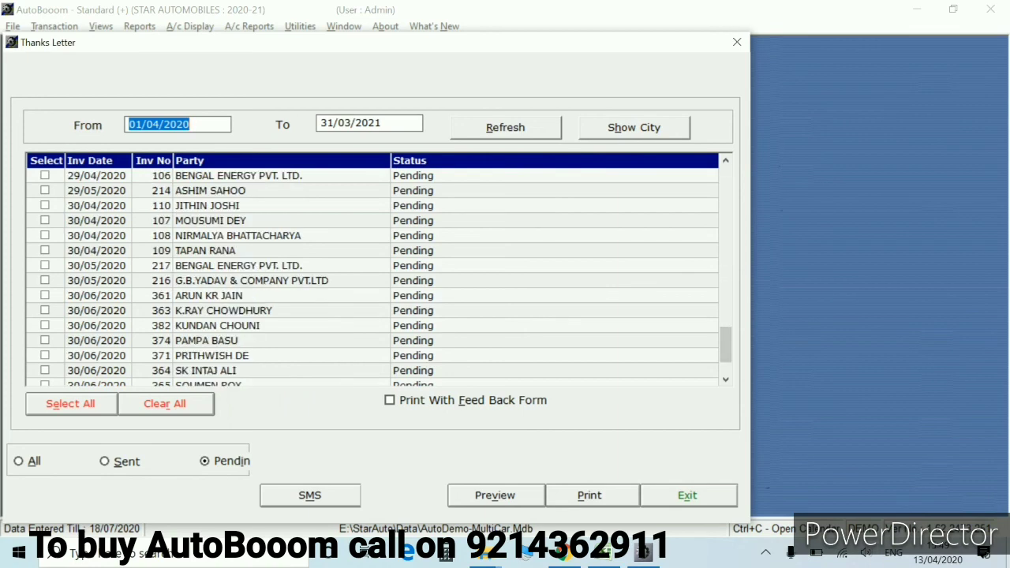
scroll(371, 276, "down", 4)
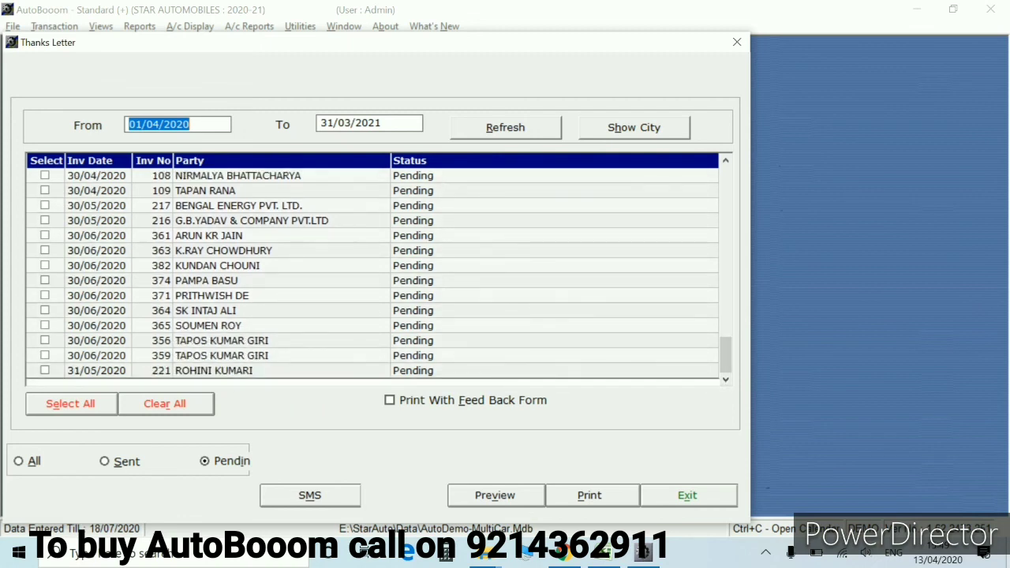
left_click(152, 235)
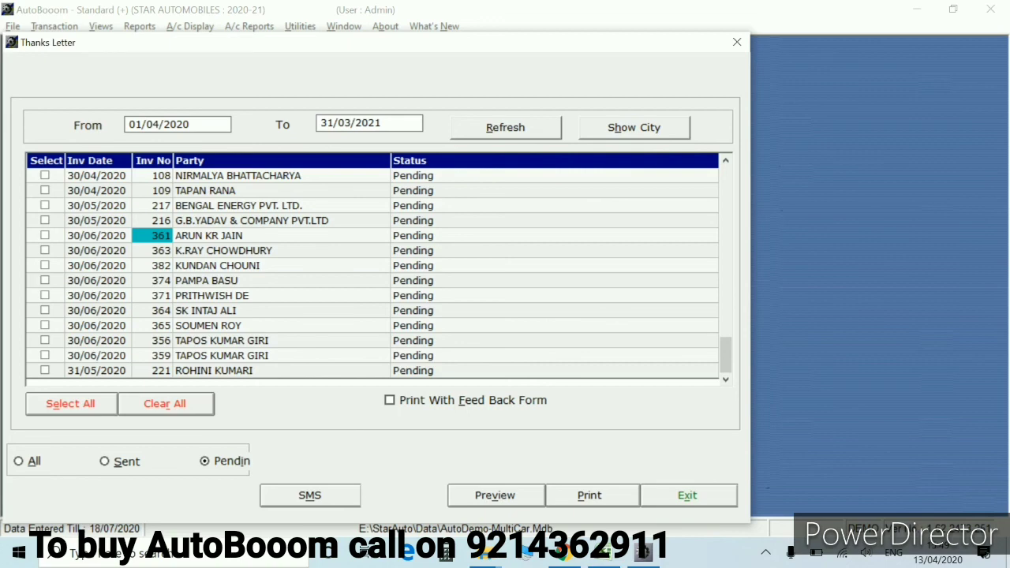
key("Escape")
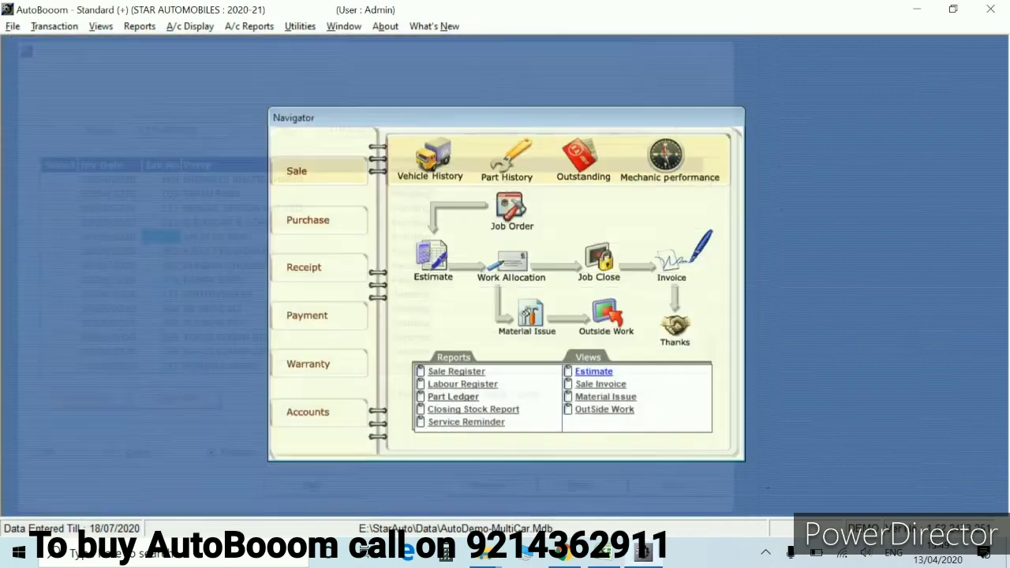
left_click(671, 256)
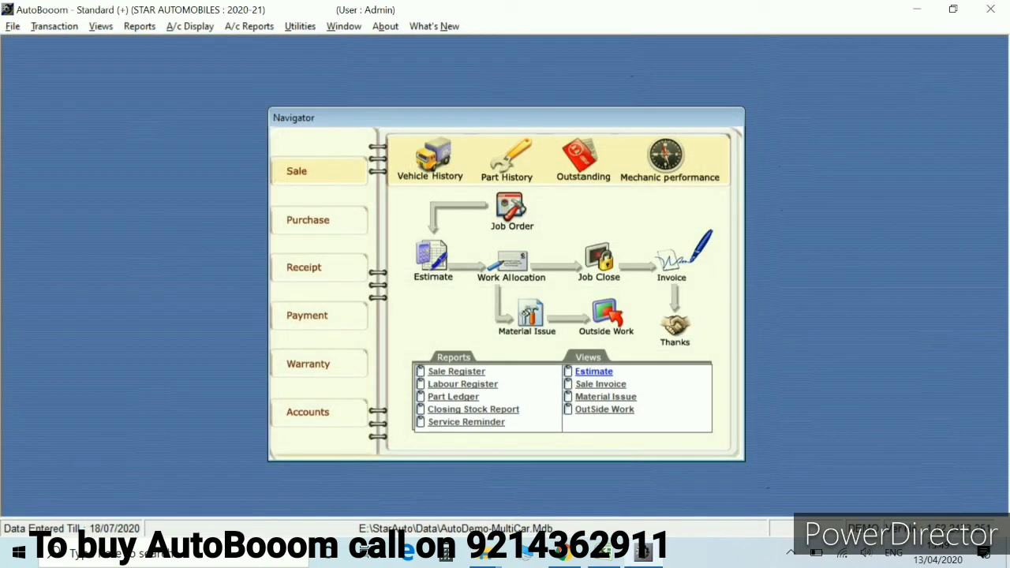